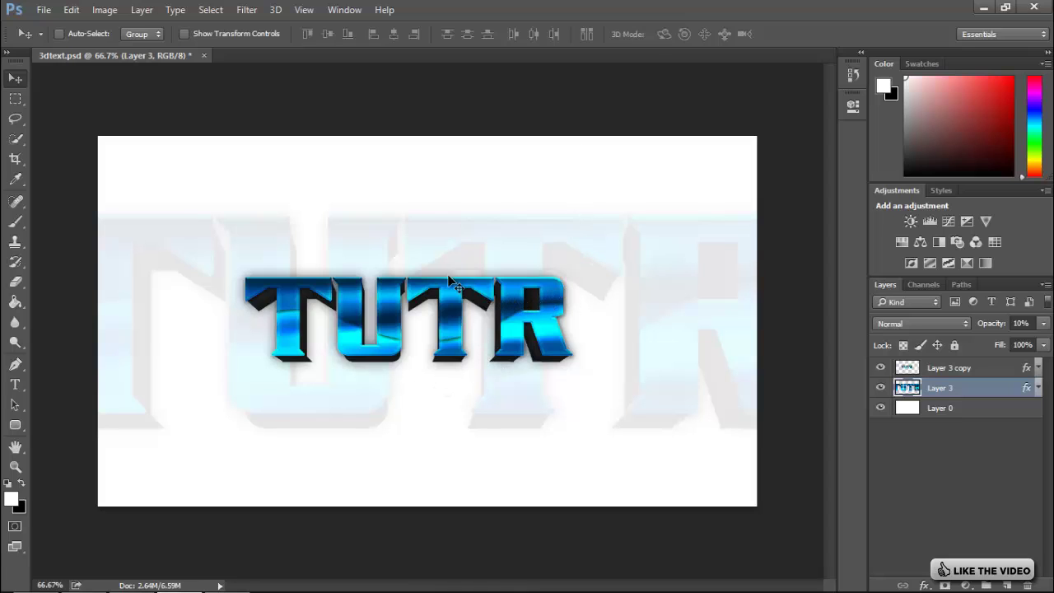
left_click(282, 7)
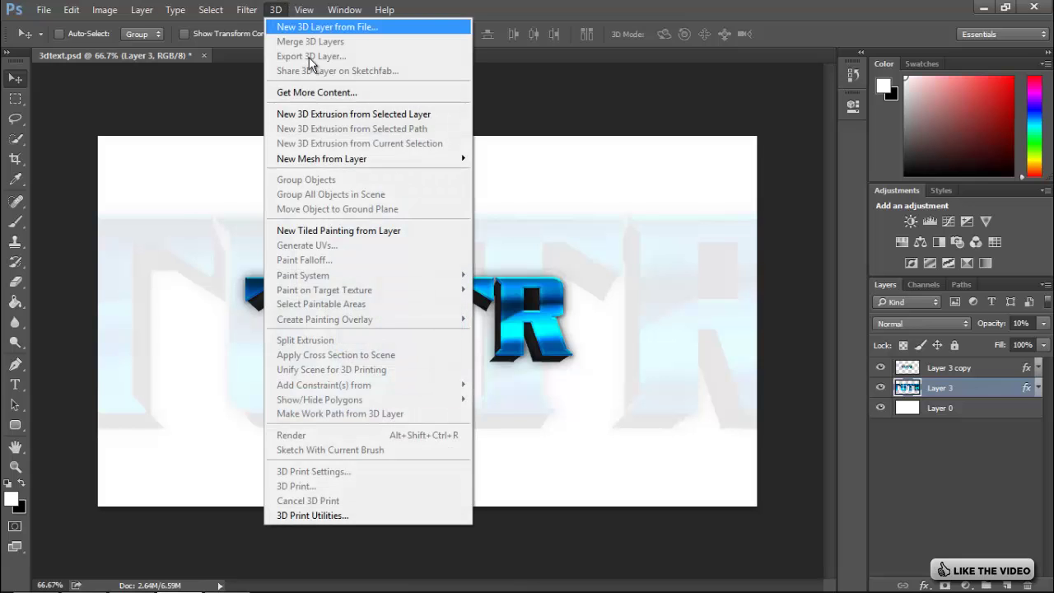
left_click(279, 8)
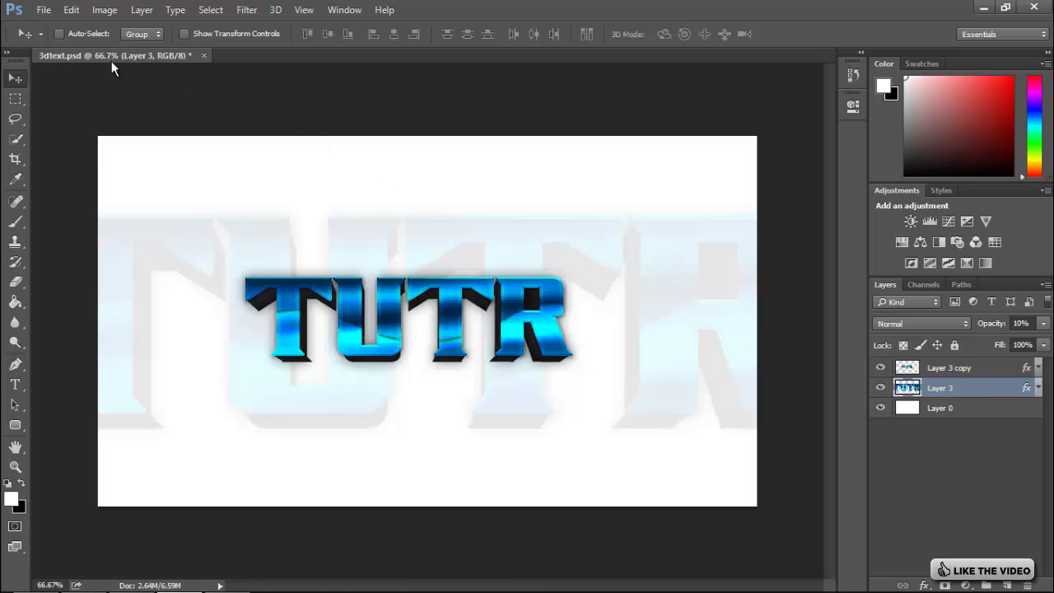
- Close the 3dtext.psd document and save its changes
left_click(204, 56)
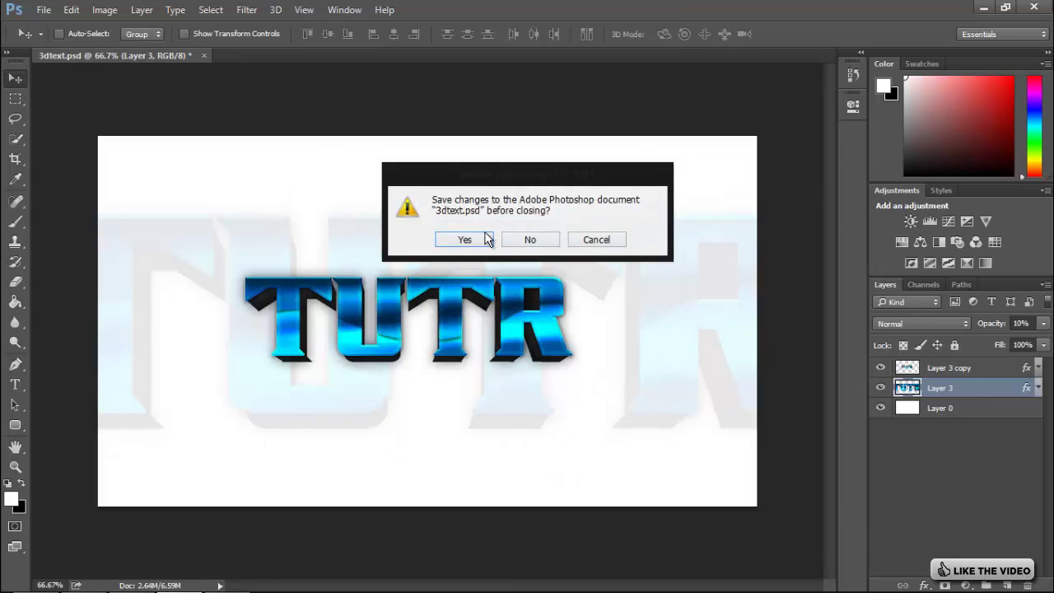
left_click(482, 244)
- Create a new 1280 × 720 pixel document and convert its locked background into a regular layer
left_click(43, 10)
left_click(42, 29)
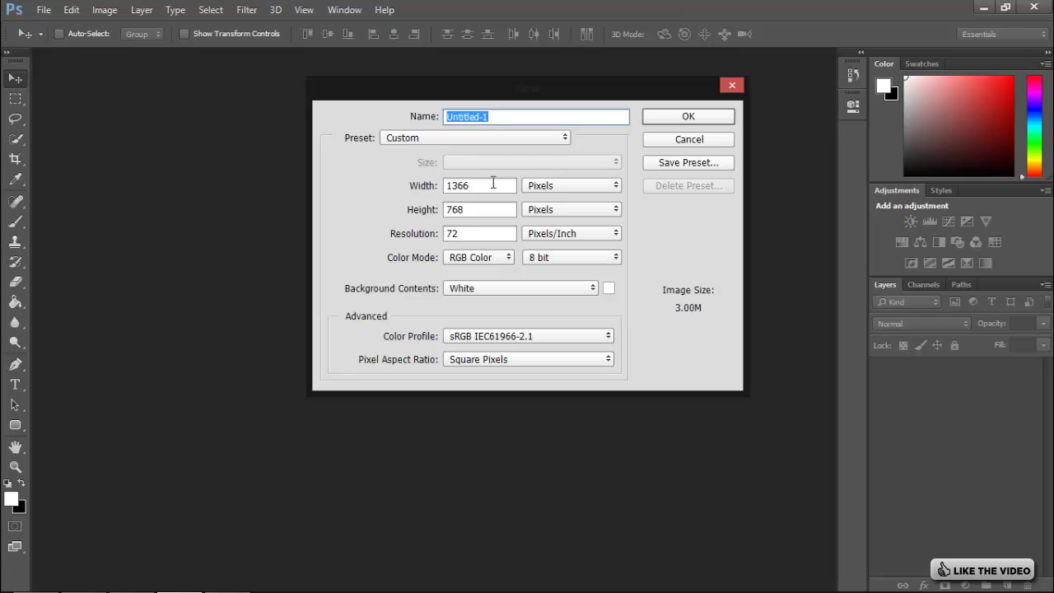
double_click(493, 183)
type("1280")
key("Tab")
key("Tab")
type("720")
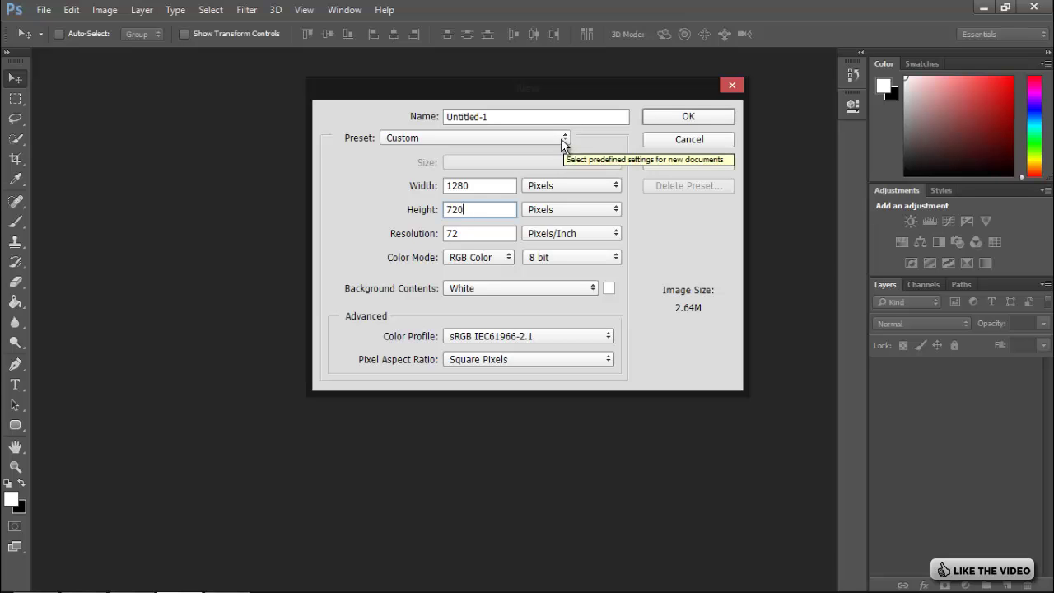
left_click(696, 116)
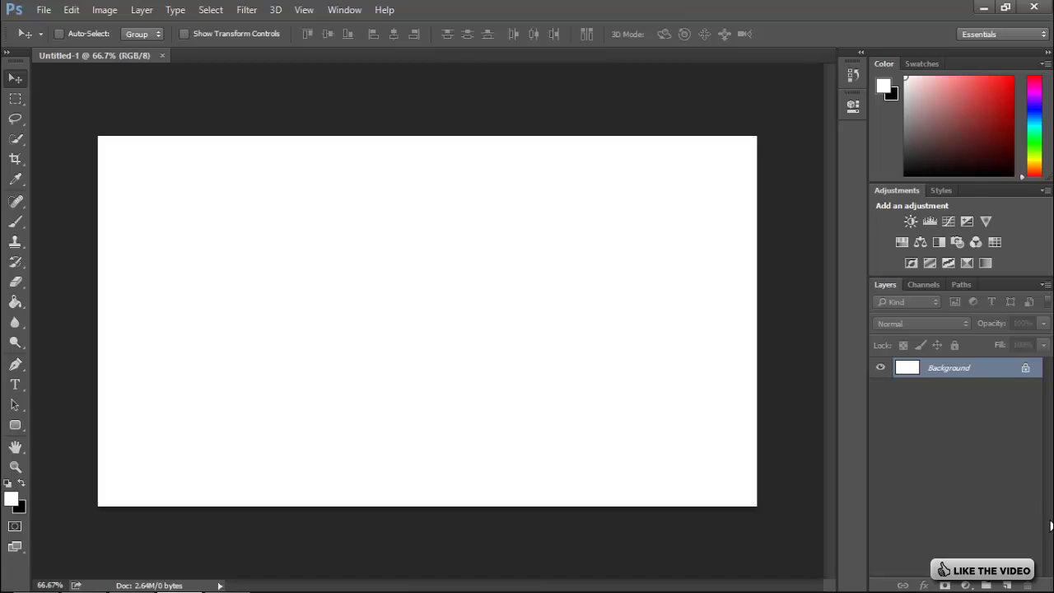
double_click(994, 371)
left_click(656, 185)
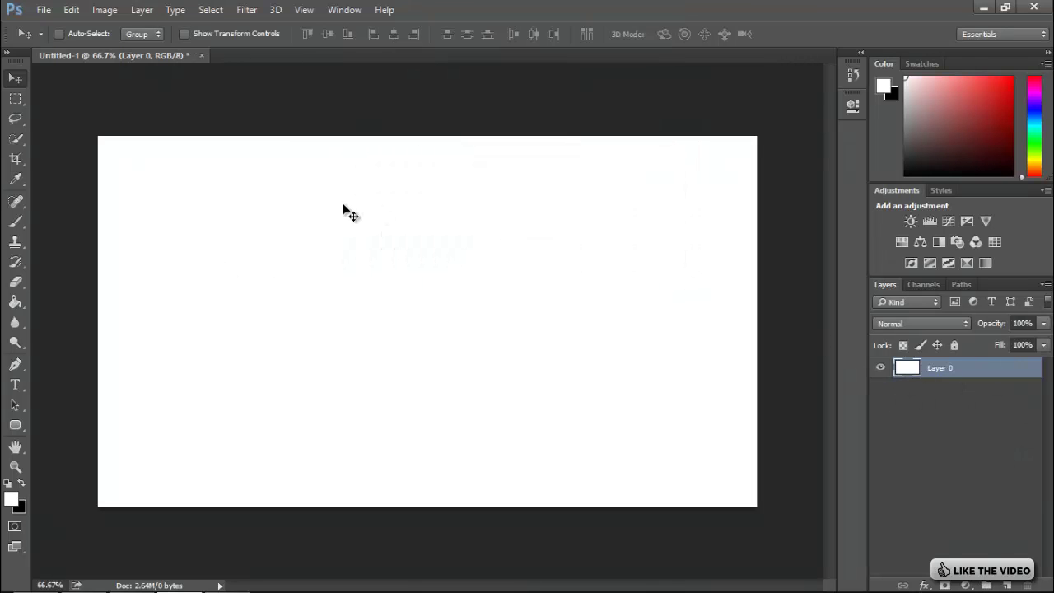
- Add the text TUTR in black near the middle of the canvas and centre-align it
left_click(17, 383)
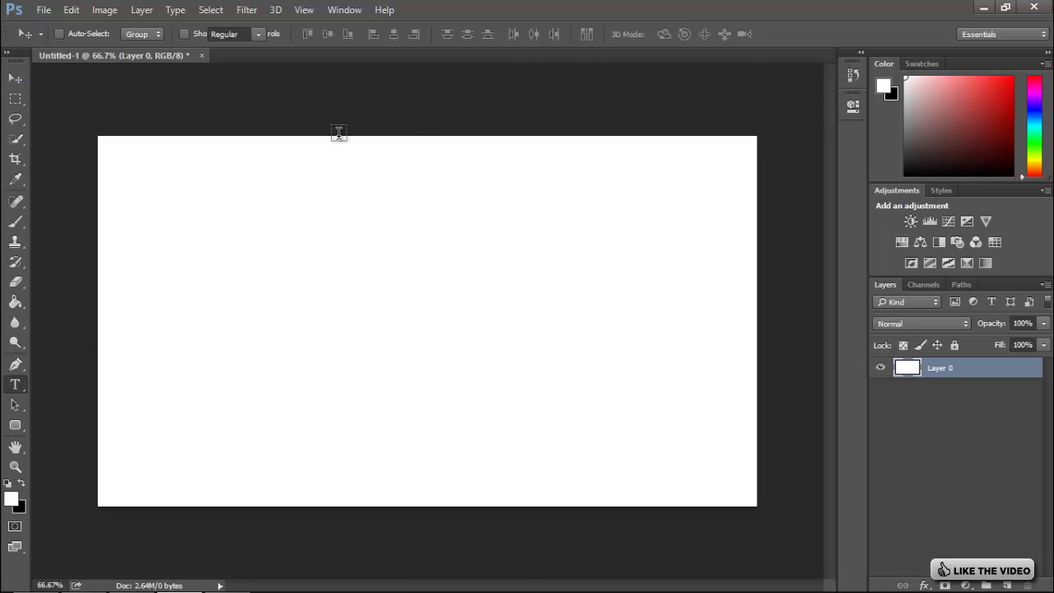
left_click(21, 483)
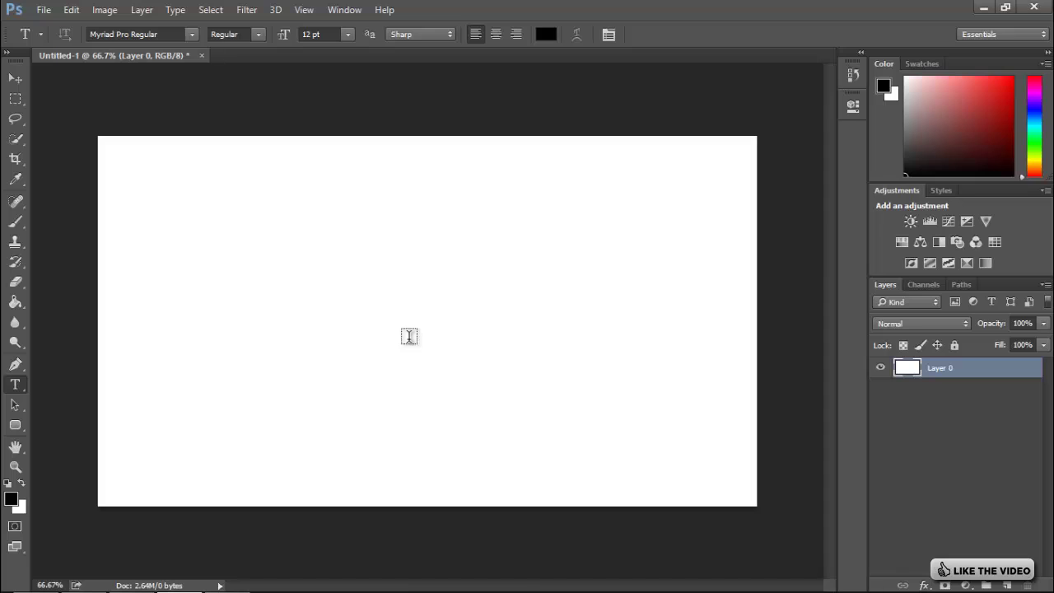
left_click(723, 352)
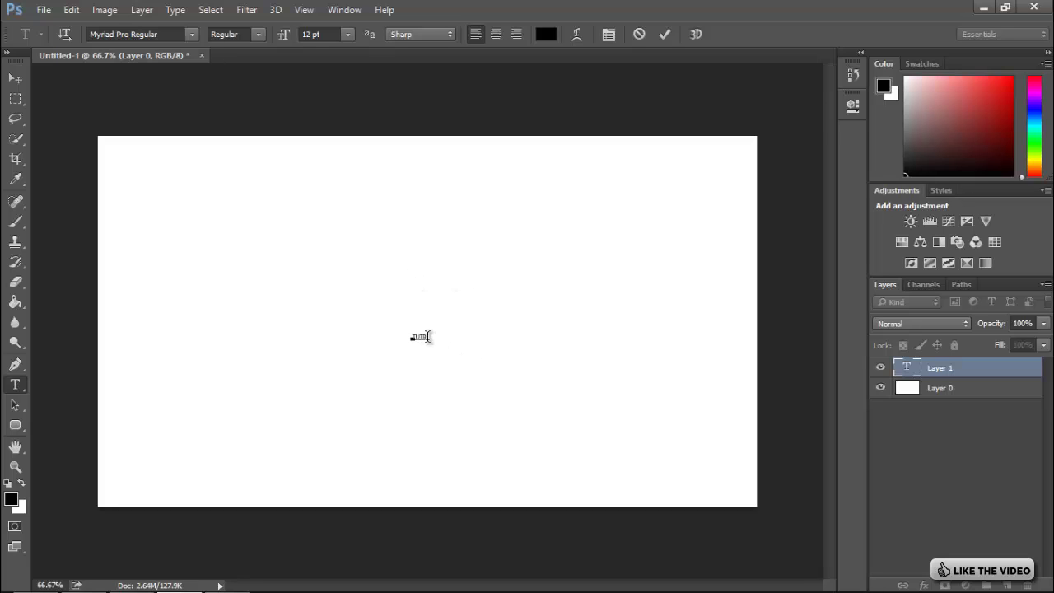
left_click_drag(429, 336, 401, 338)
left_click(496, 35)
- Set the TUTR text's font size to 200 pt
left_click(337, 35)
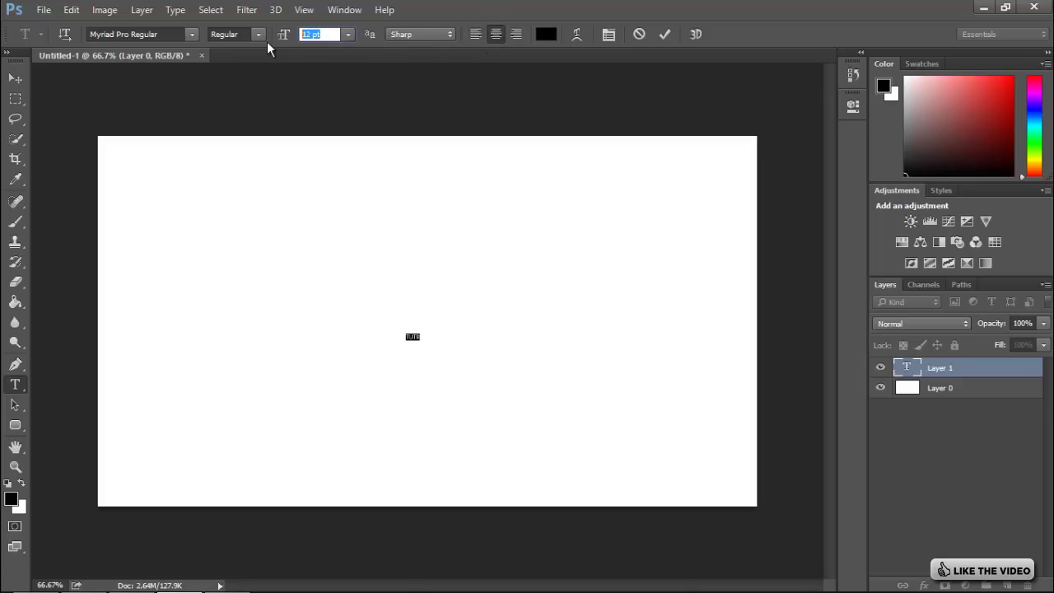
type("159")
key("BackSpace")
key("BackSpace")
key("BackSpace")
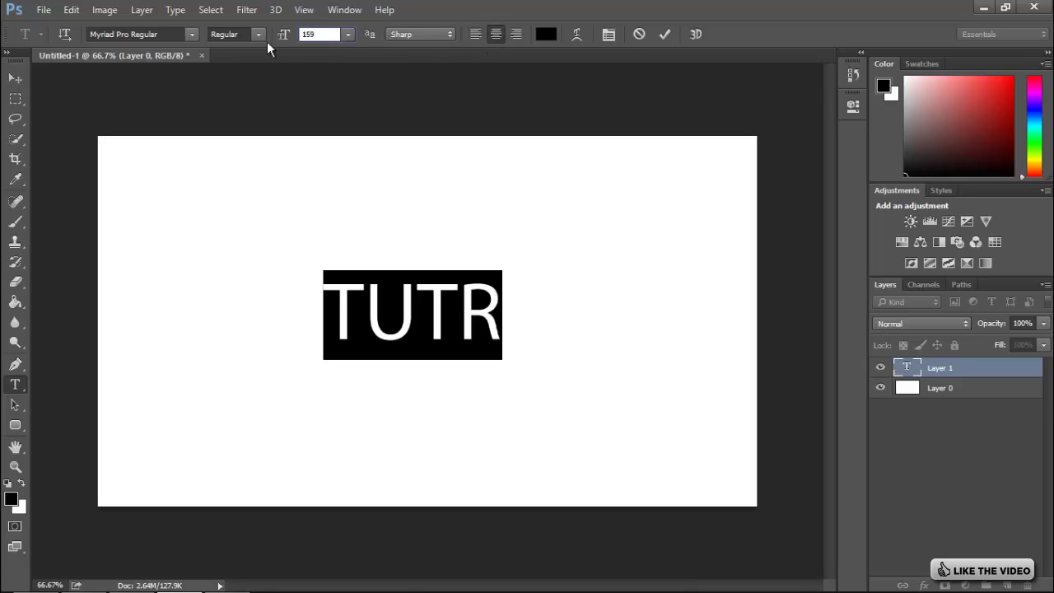
type("200")
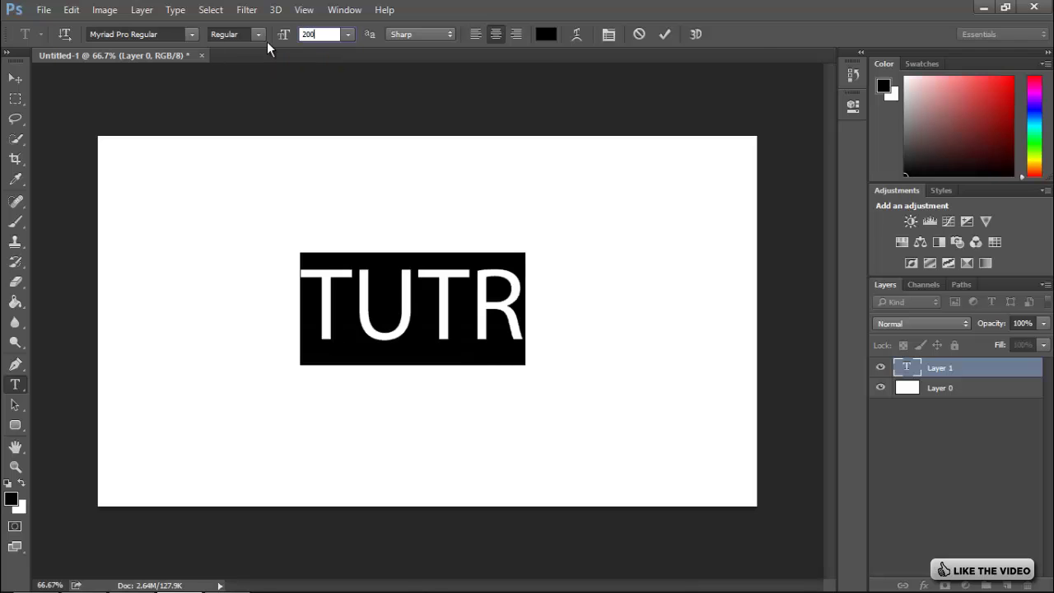
- Change the TUTR text's font to GHOST RIDER MOVIE Regular and set its size to 230 pt
left_click(142, 34)
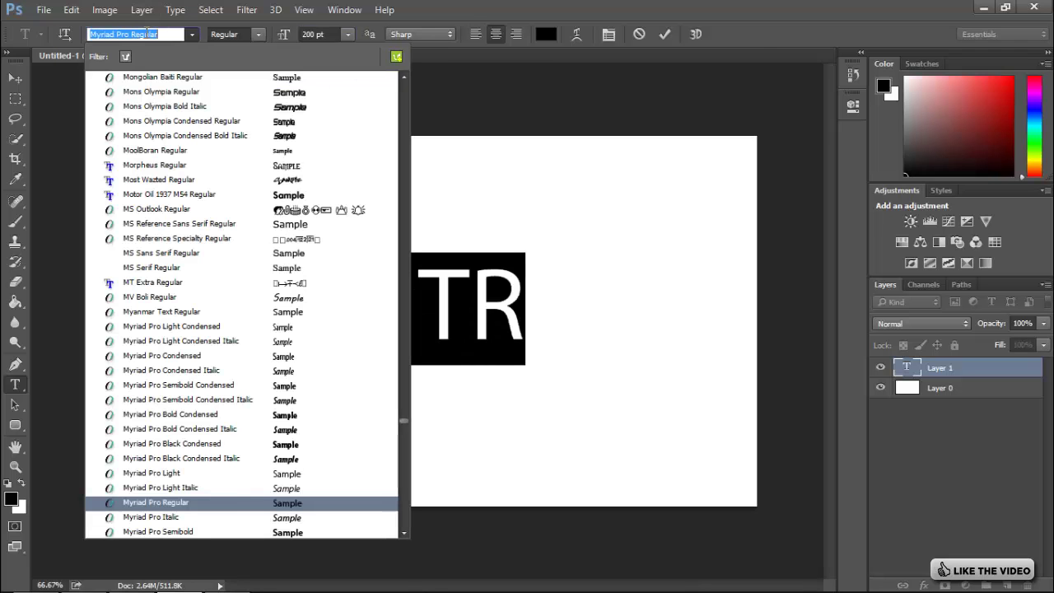
type("ghost")
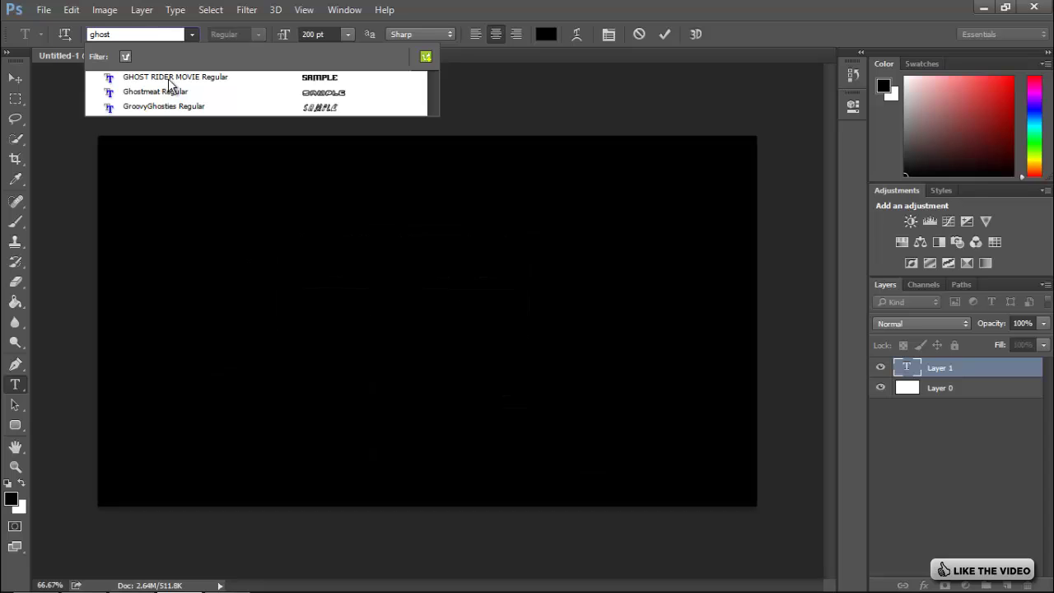
left_click(170, 78)
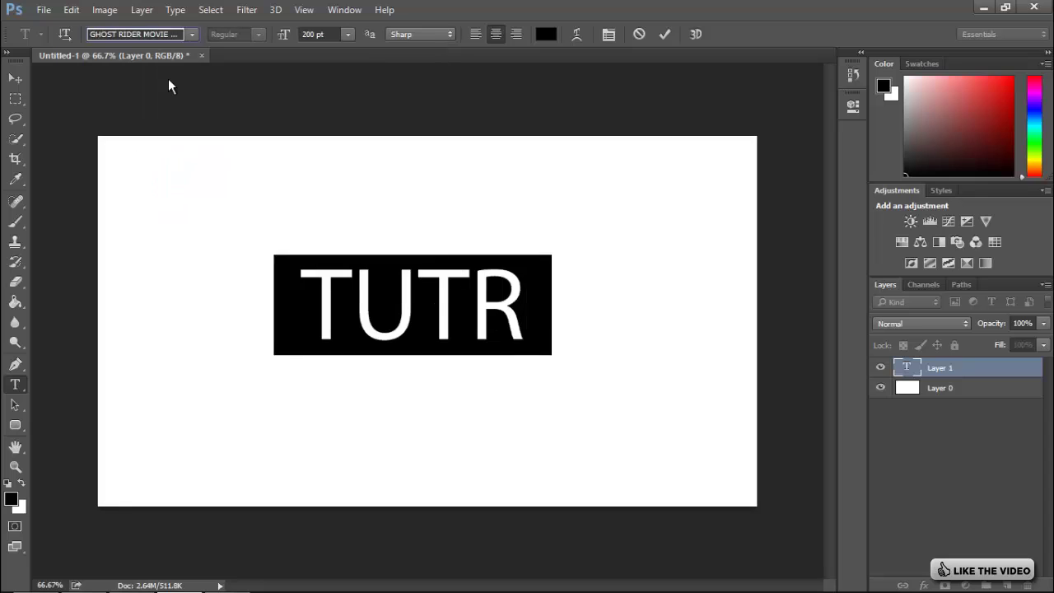
left_click(484, 284)
left_click_drag(548, 301, 264, 237)
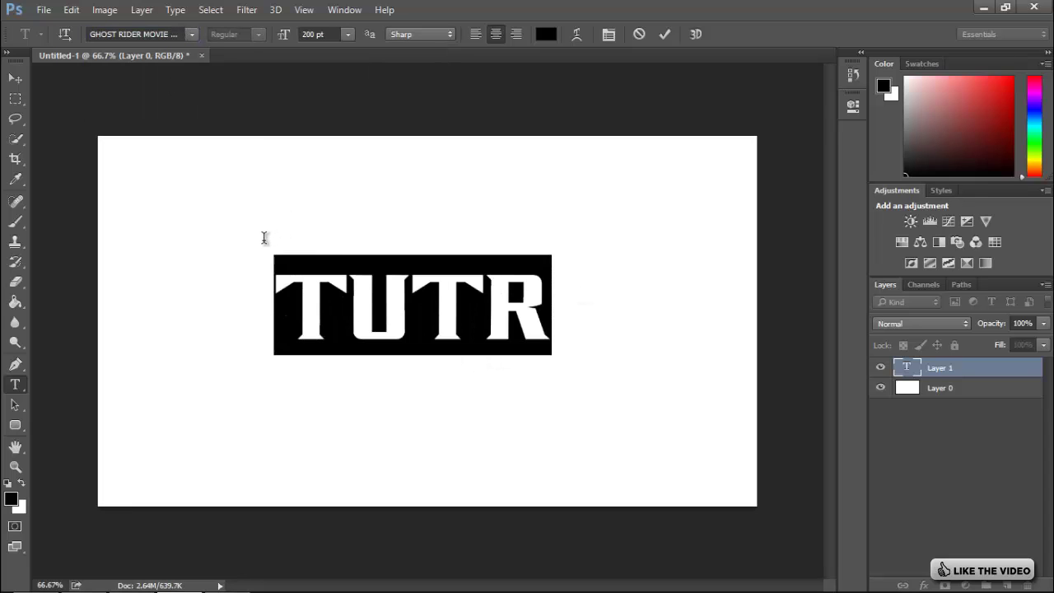
left_click(335, 35)
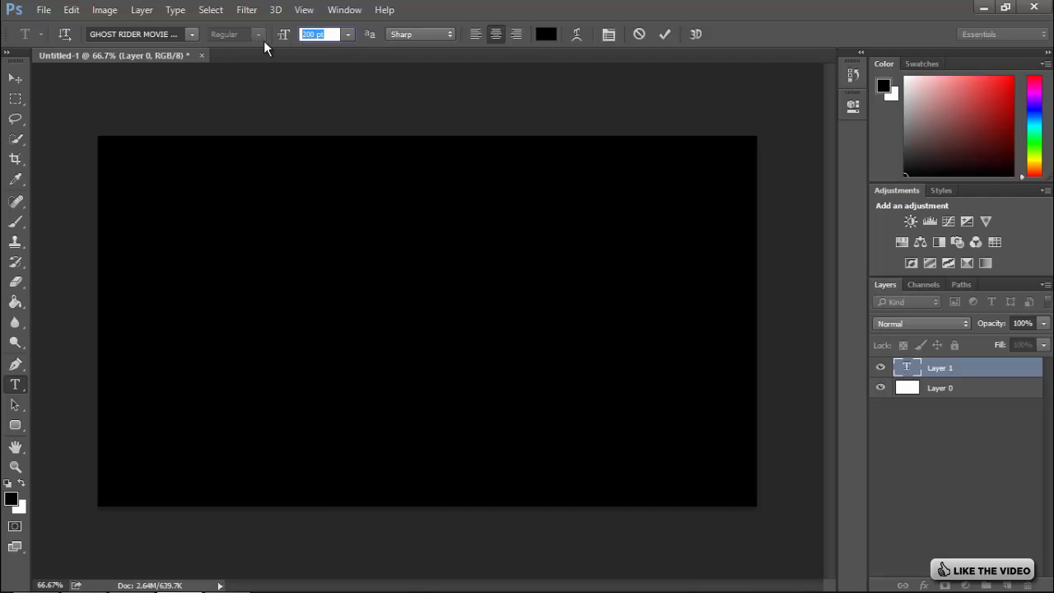
type("230")
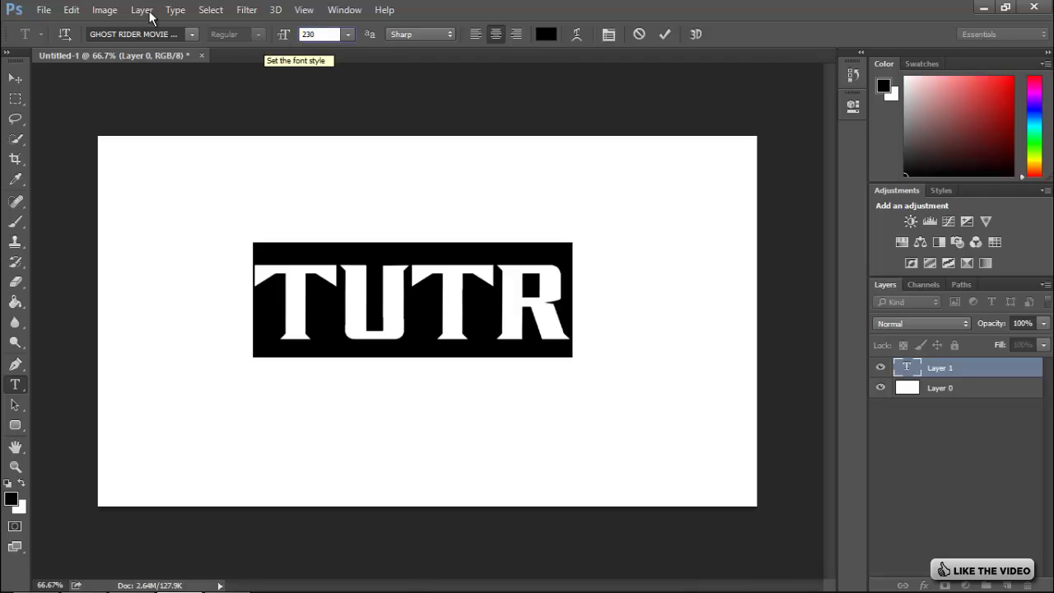
left_click(15, 78)
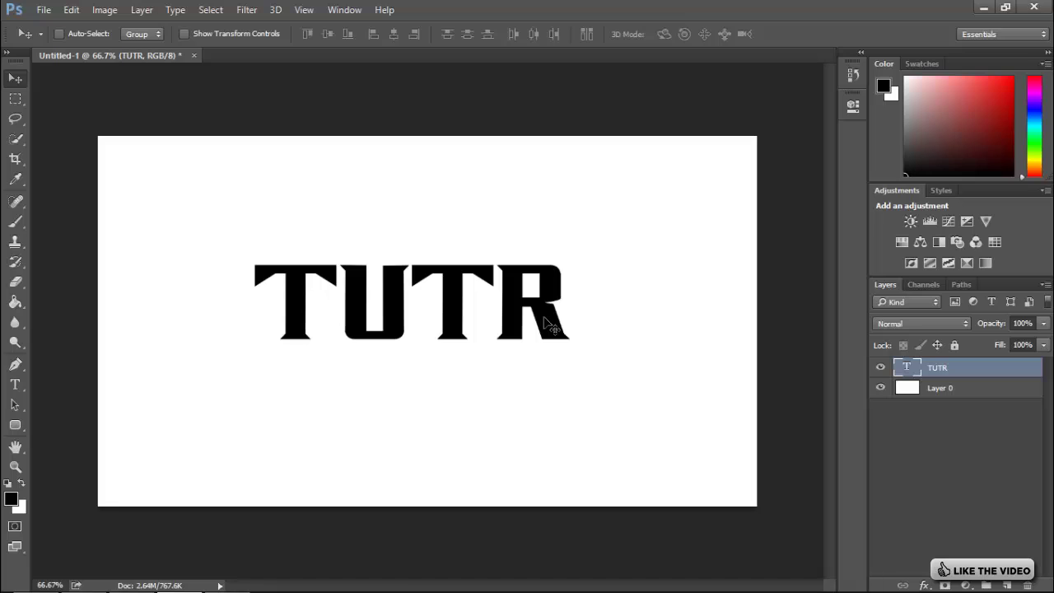
- Shift the TUTR text slightly right on the canvas and duplicate its layer
left_click_drag(528, 324, 534, 324)
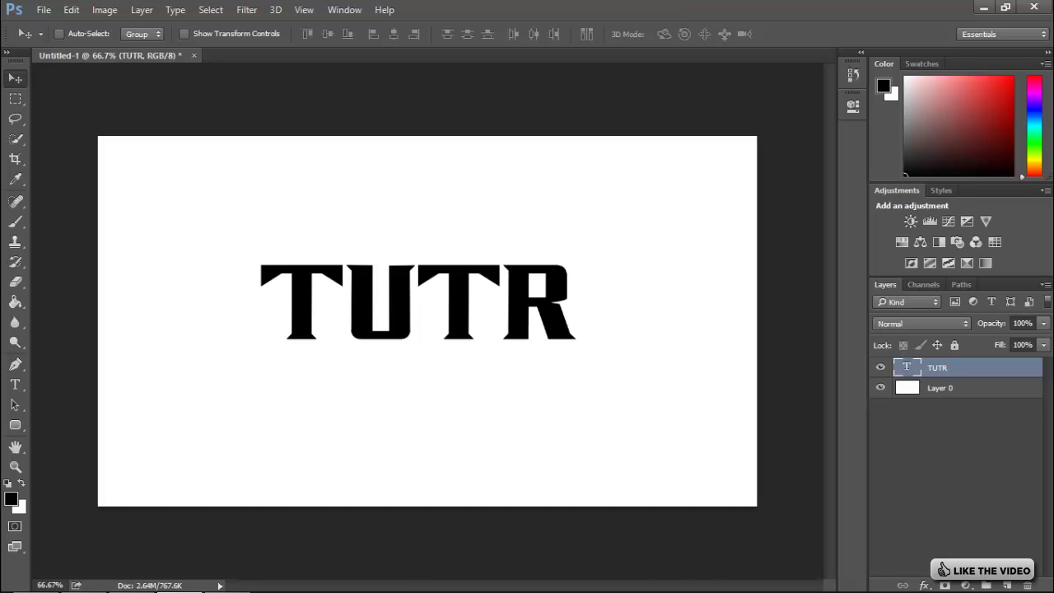
key("ctrl+j")
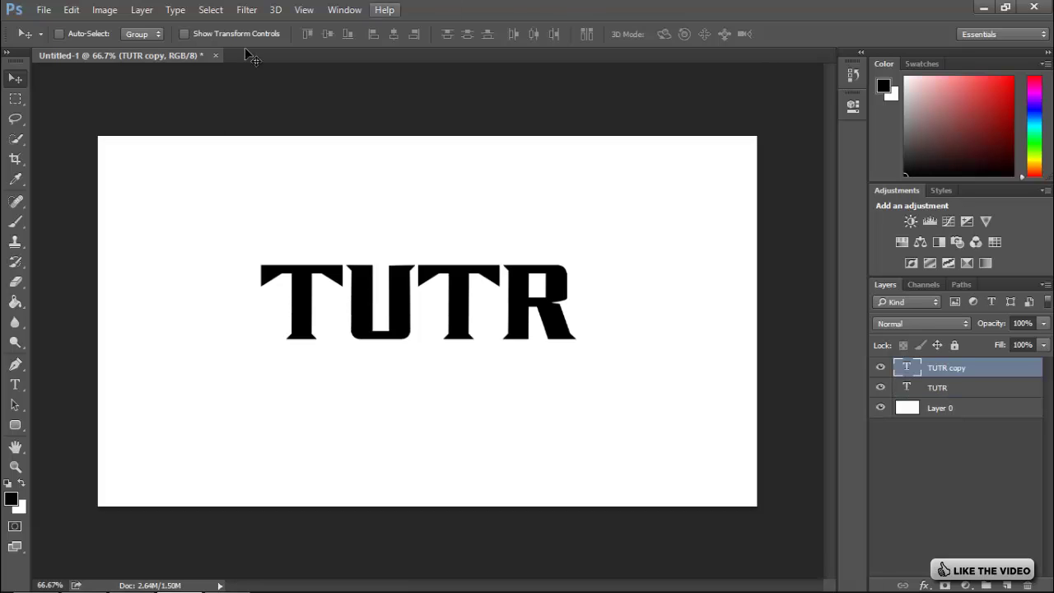
- Recolour the text of the duplicated TUTR layer to mid-grey #818181
key("ctrl")
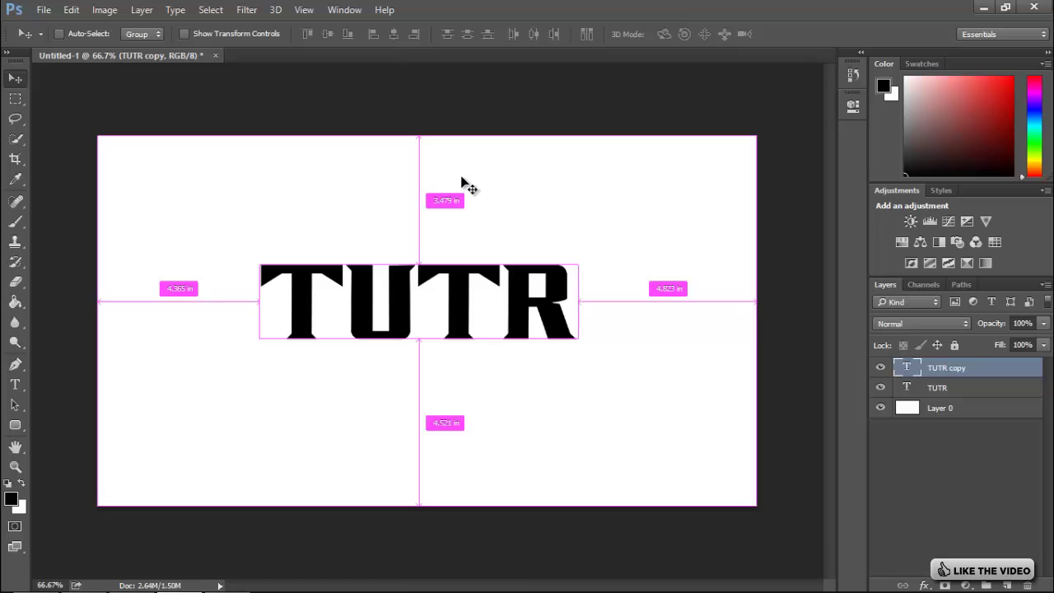
scroll(463, 183, "up", 2)
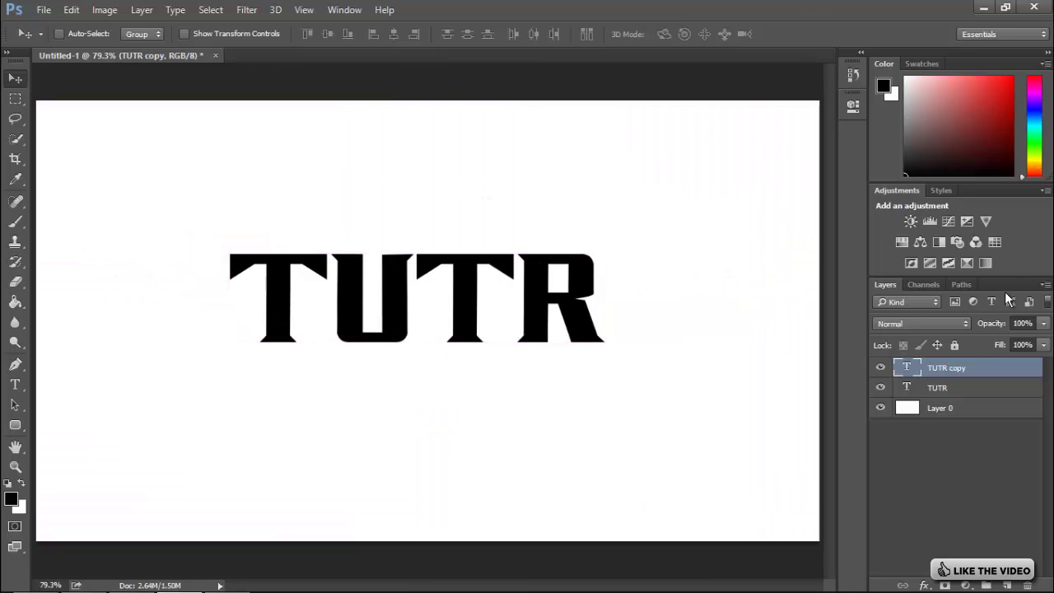
left_click(996, 394)
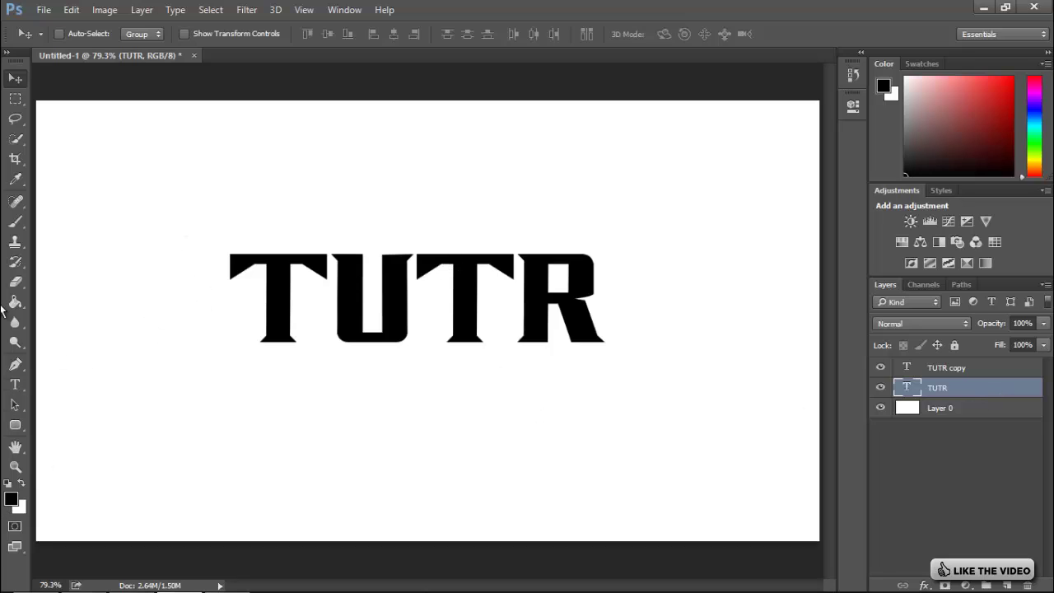
left_click(15, 384)
left_click(579, 293)
key("ctrl+a")
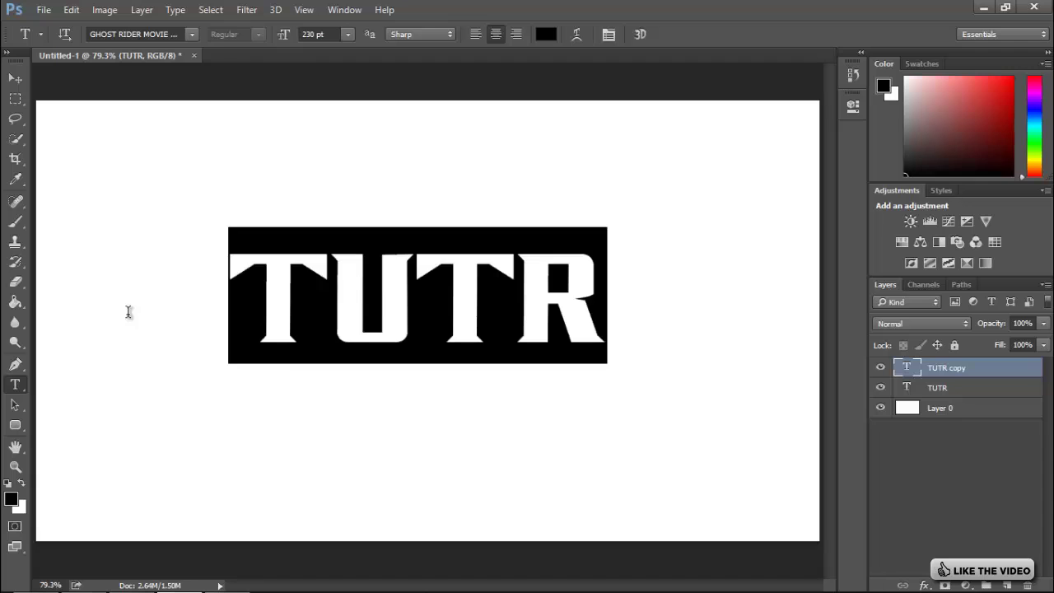
left_click(545, 34)
left_click_drag(491, 186, 297, 229)
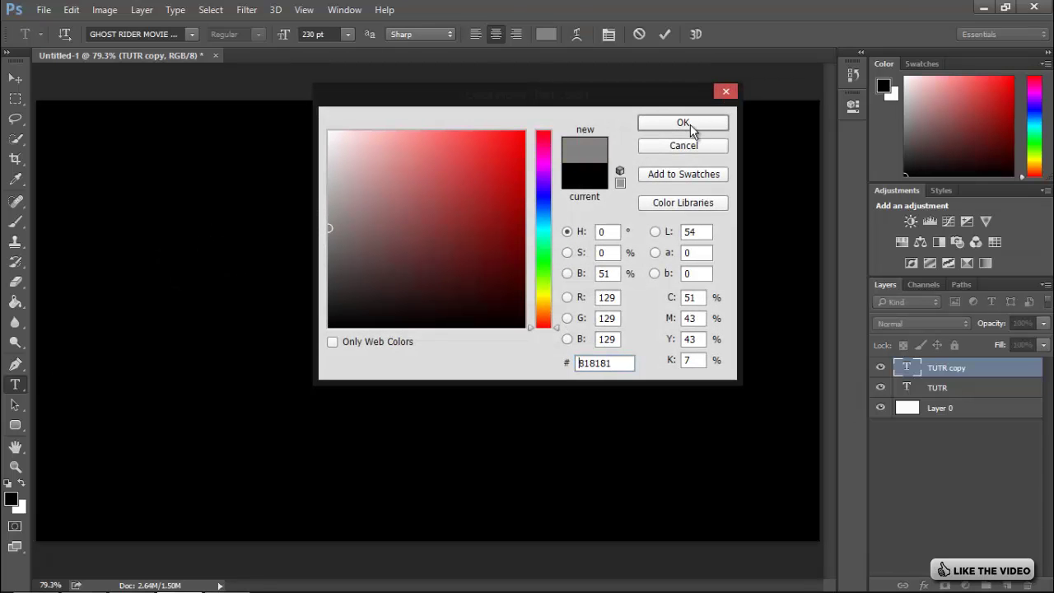
left_click(690, 124)
key("ctrl+Return")
key("v")
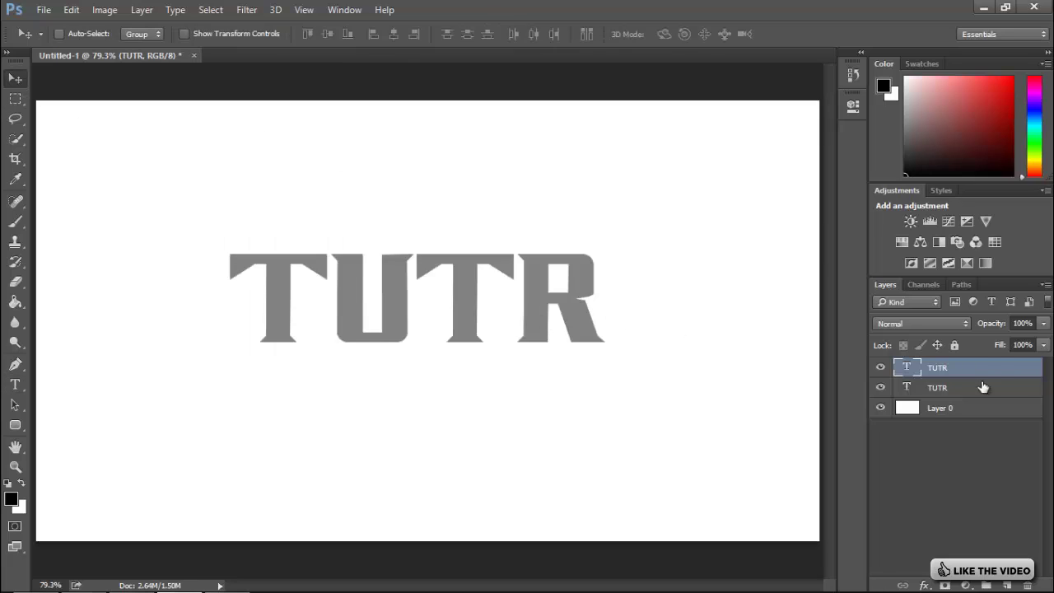
- Place the grey TUTR layer below the black one and offset it about 0.35 in straight down
left_click_drag(975, 368, 971, 388)
left_click_drag(462, 311, 459, 325)
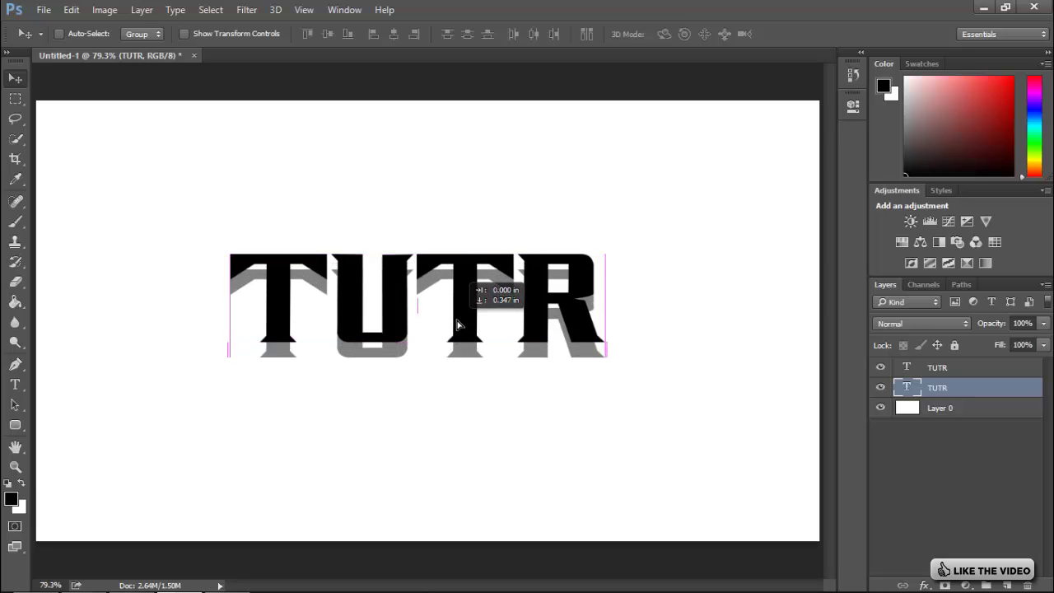
left_click_drag(459, 325, 458, 326)
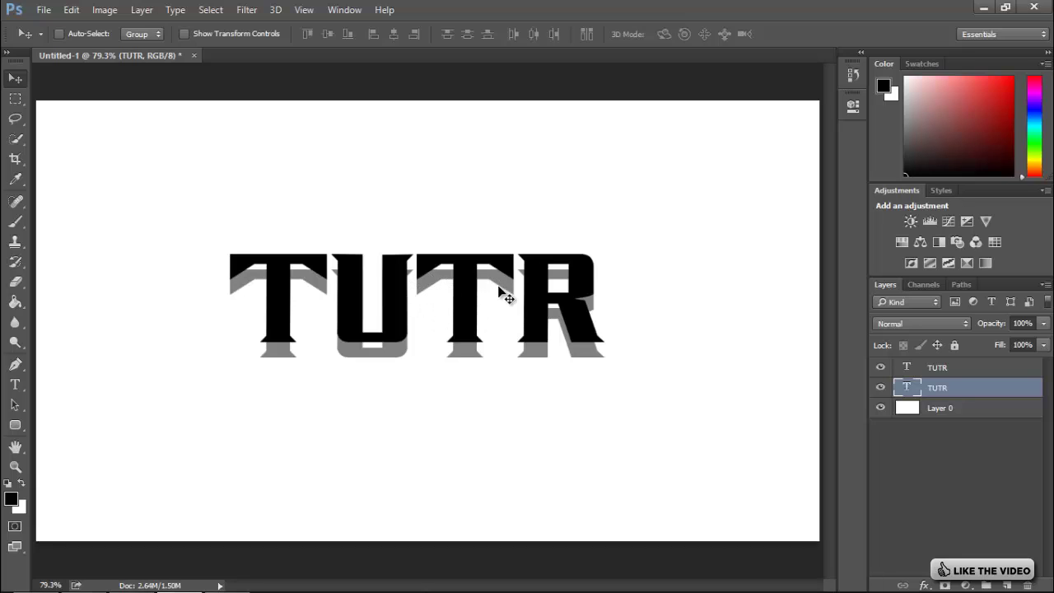
mouse_move(498, 288)
left_mouse_down()
mouse_move(494, 319)
mouse_move(486, 283)
mouse_move(497, 295)
left_mouse_up()
- Scale the grey TUTR layer down uniformly to 93.70% around its centre with Free Transform
key("ctrl+t")
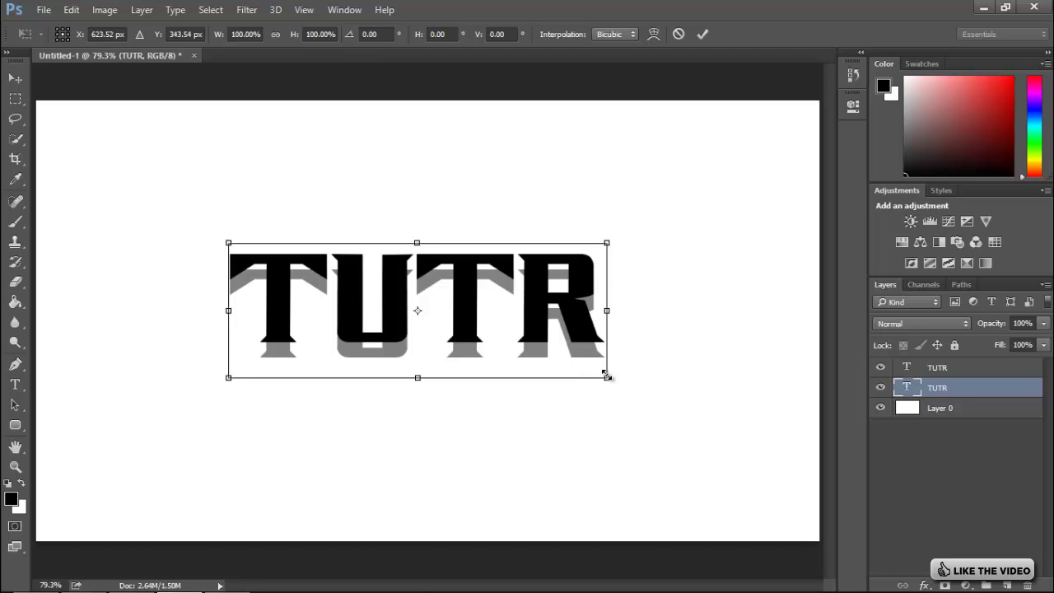
mouse_move(602, 371)
left_mouse_down()
mouse_move(555, 376)
mouse_move(595, 371)
left_mouse_up()
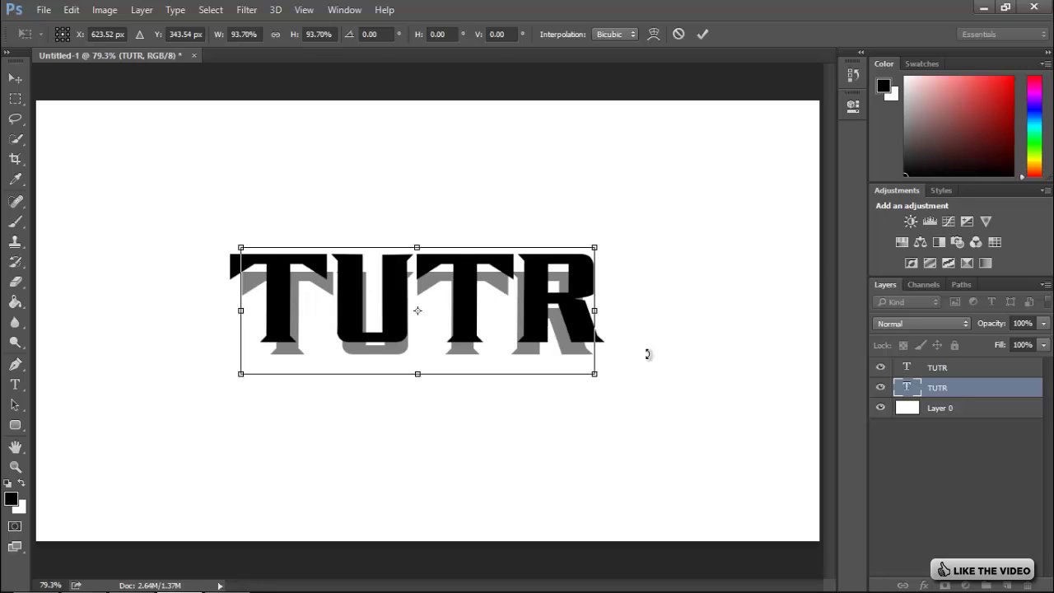
key("Return")
- Nudge the grey TUTR layer up a few pixels behind the black text and rasterize its type
key("Up")
key("Up")
key("Up")
key("Up")
key("Up")
key("Up")
key("Up")
key("Up")
key("Up")
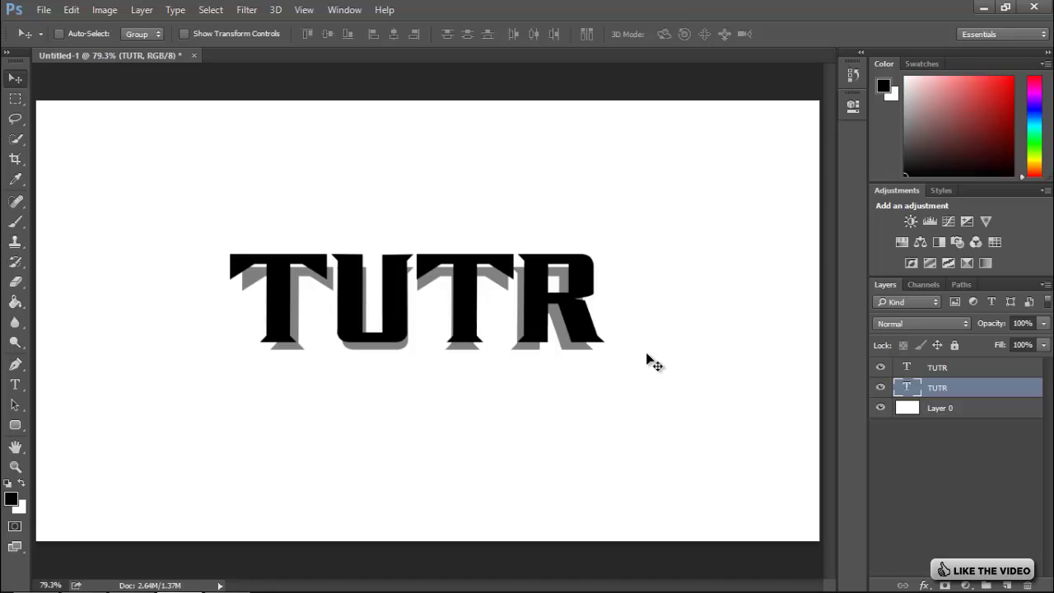
key("Up")
key("Up")
key("Down")
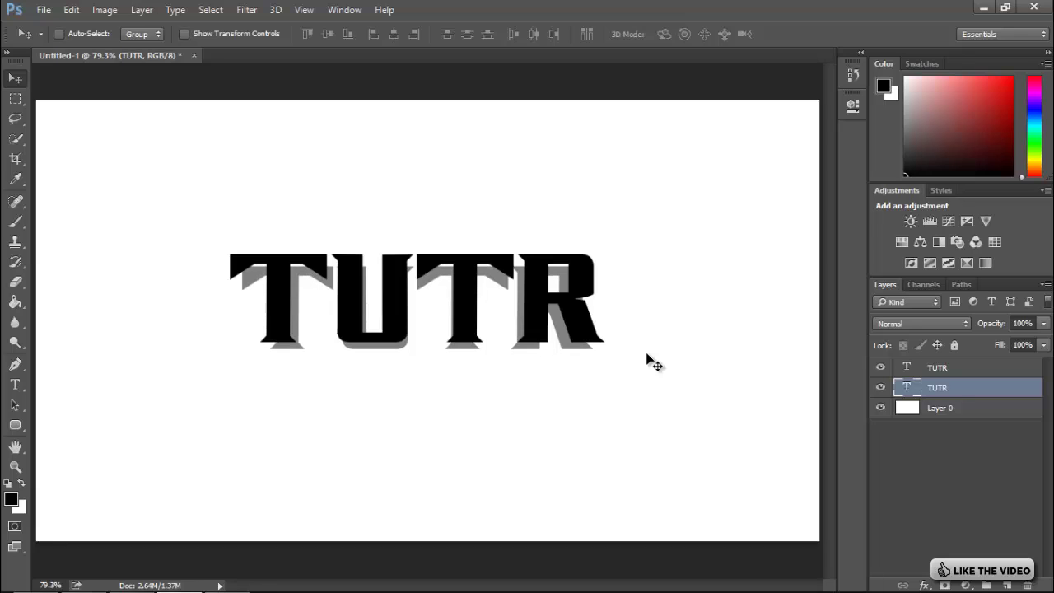
right_click(987, 385)
left_click(712, 272)
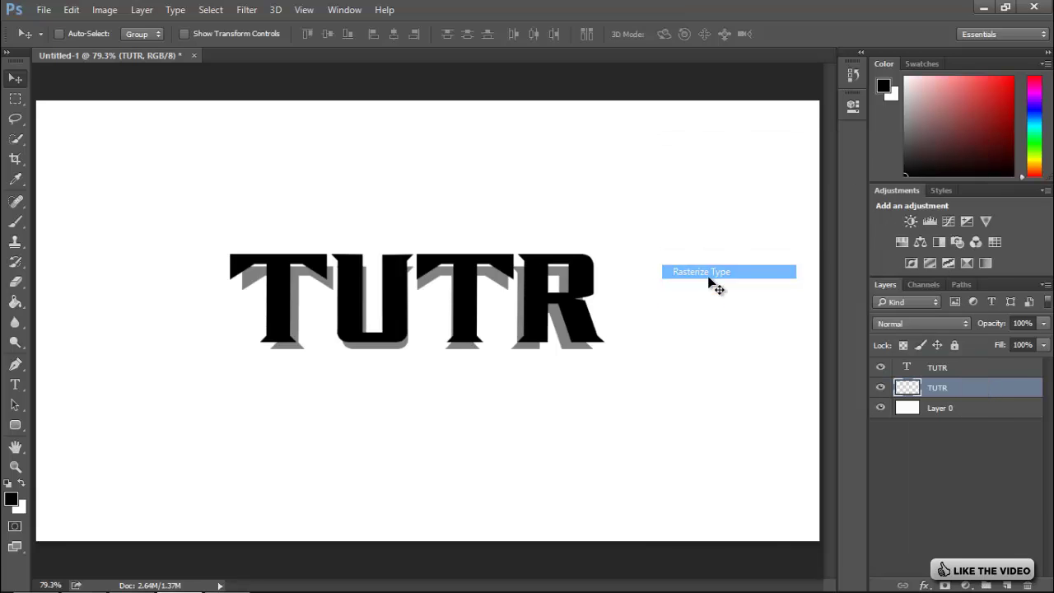
- Add a new layer between the black TUTR text and its grey copy, and choose the Pen tool
left_click(1006, 586)
left_click_drag(999, 398, 951, 376)
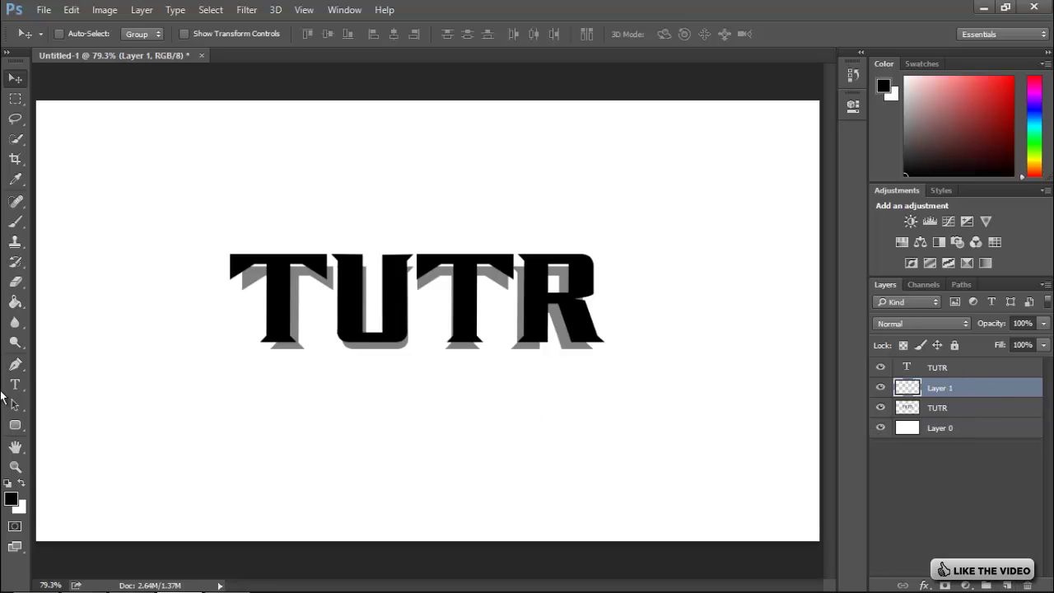
left_click(15, 366)
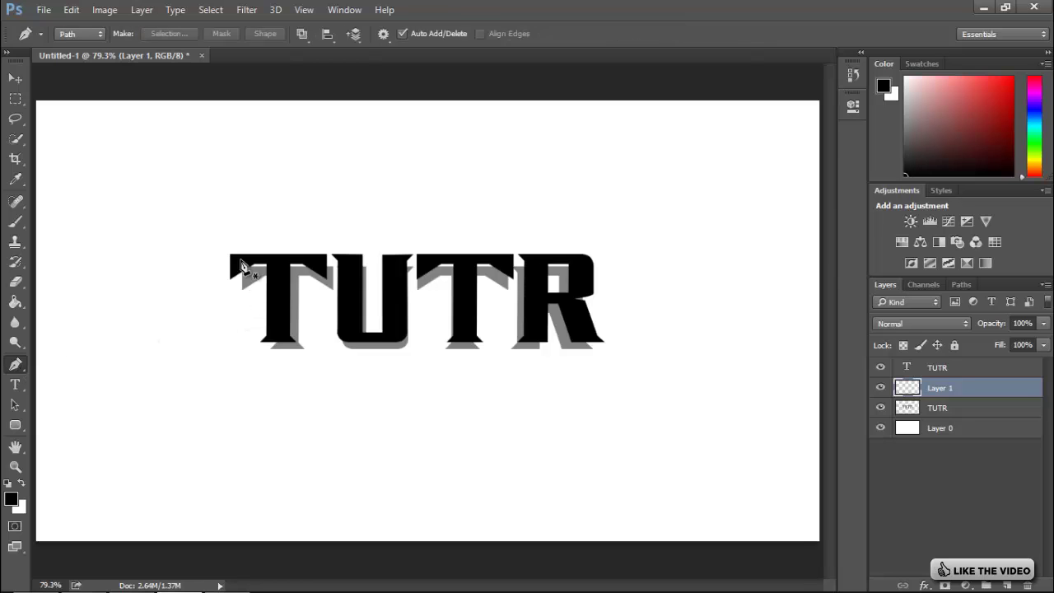
- Start a pen path at the left tip of the first T's grey shadow and trace it across the crossbar to its right end
key("ctrl+plus")
key("ctrl+plus")
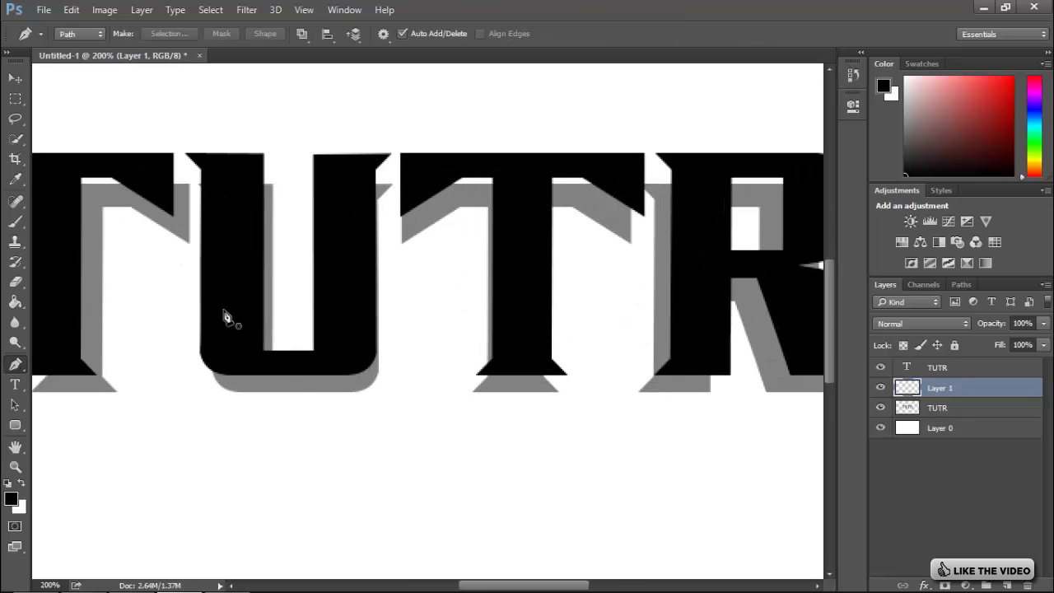
scroll(300, 376, "left", 2)
scroll(299, 377, "left", 6)
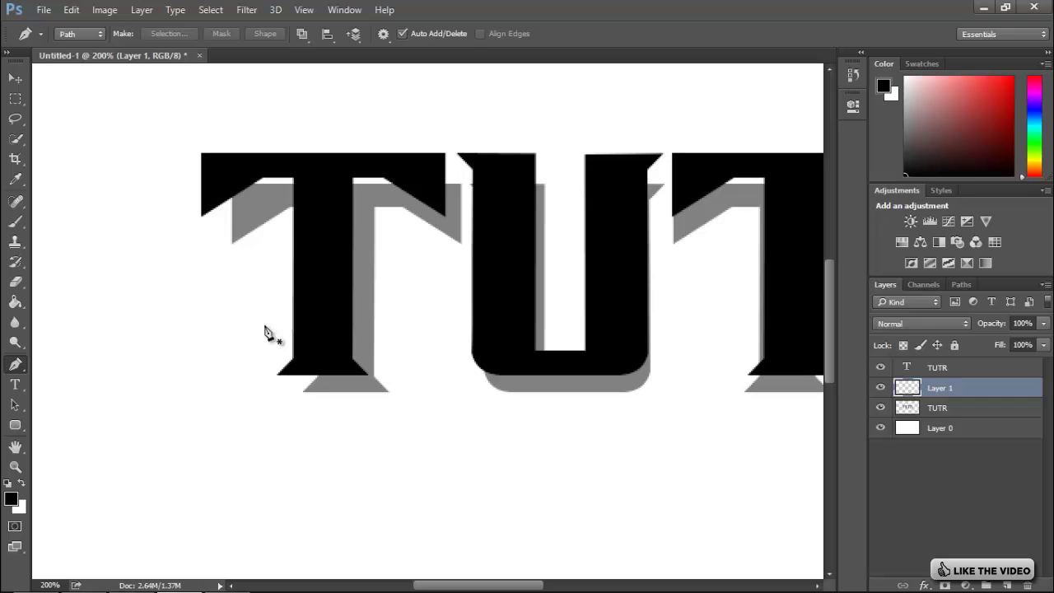
left_click(233, 249)
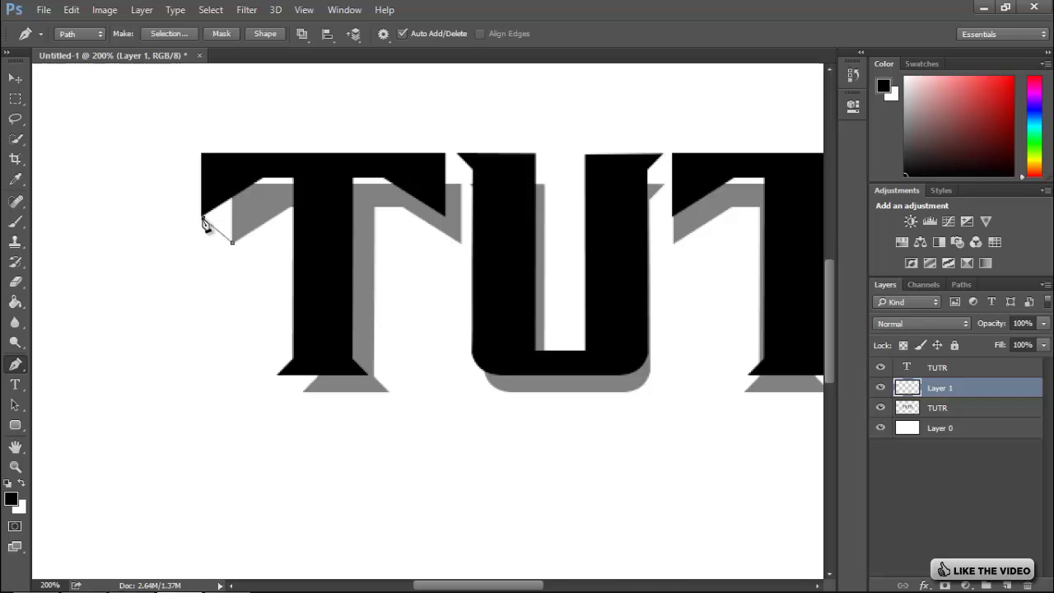
left_click(203, 219)
left_click(314, 167)
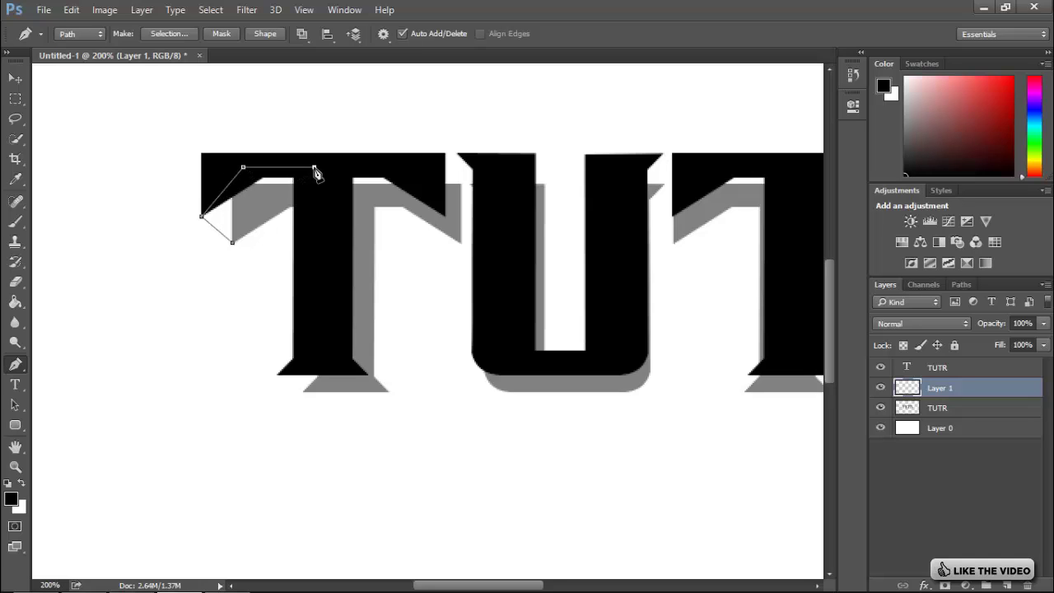
left_click(427, 164)
left_click(461, 184)
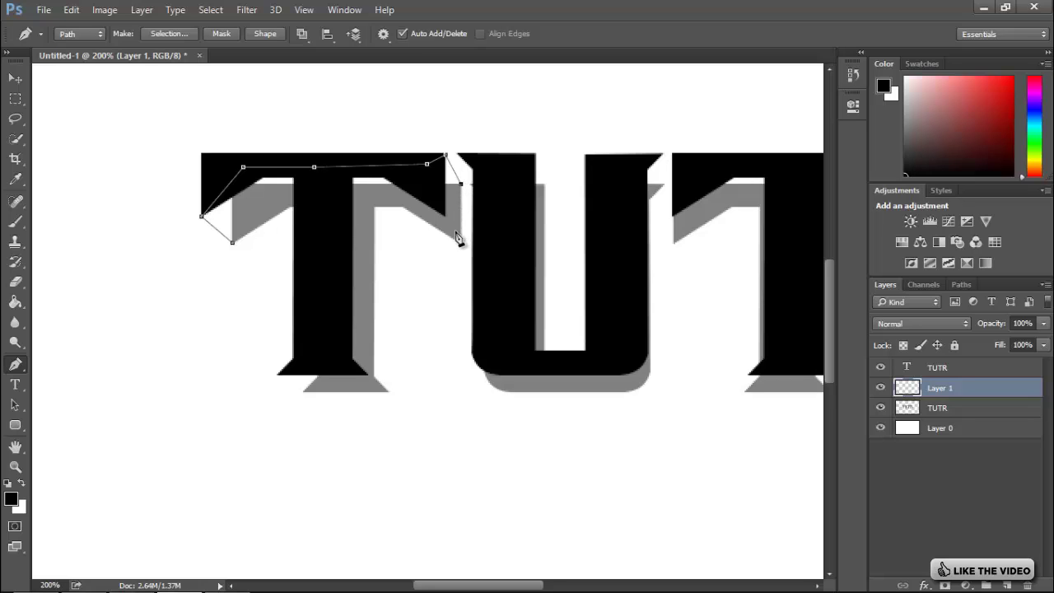
- Continue the first T's path down the stem and round the left foot, closing it at the left tip of the crossbar
left_click_drag(435, 205, 363, 199)
left_click(357, 316)
left_click(338, 381)
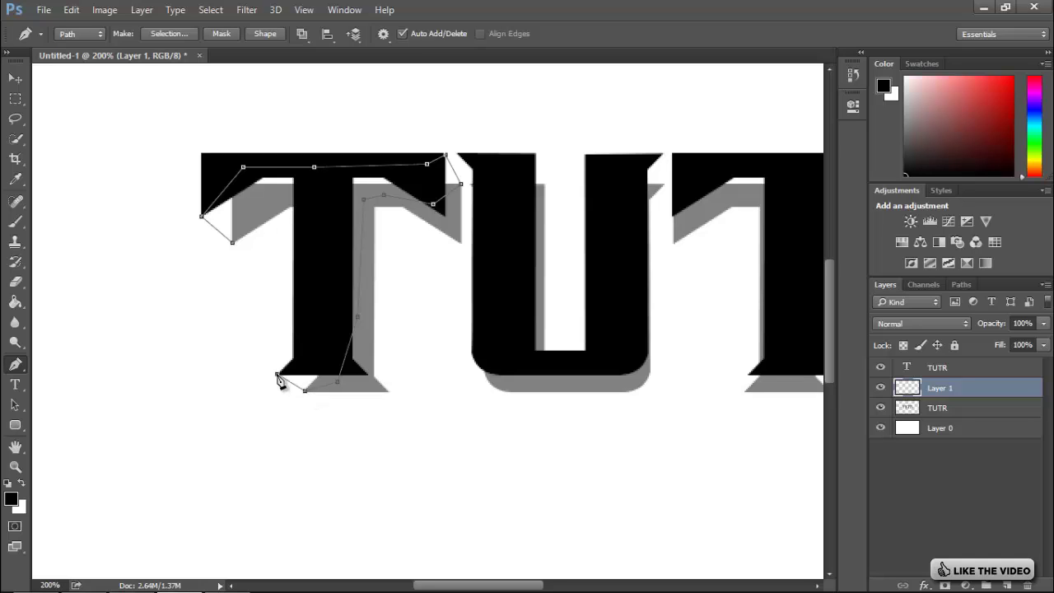
left_click(307, 361)
left_click(314, 286)
left_click(303, 199)
left_click(277, 199)
left_click(233, 242)
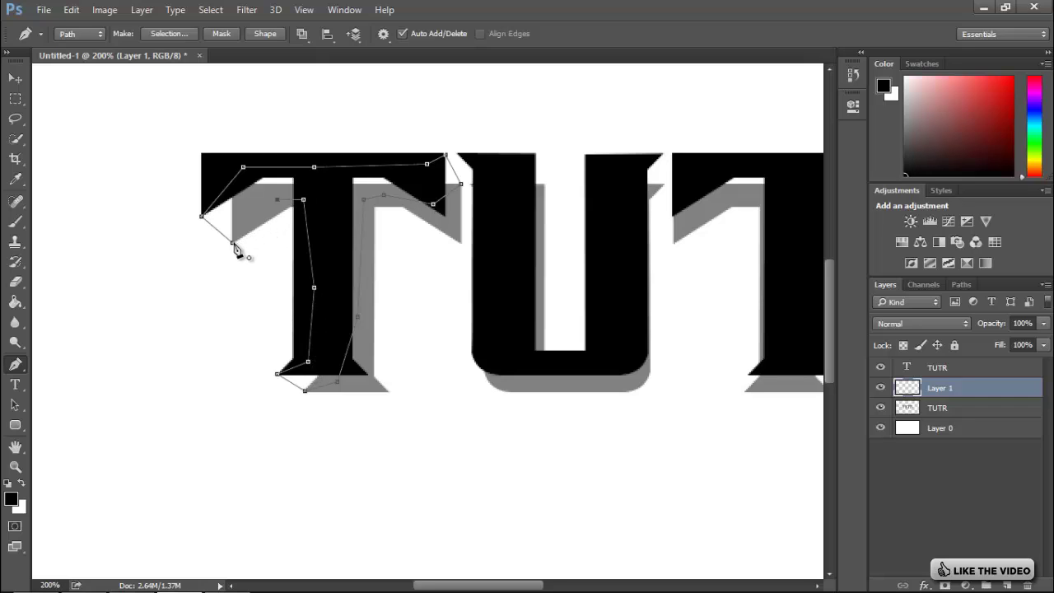
left_click(202, 216)
- Fill the first T's path with grey #818181 sampled from the shadow, and delete the path
right_click(372, 367)
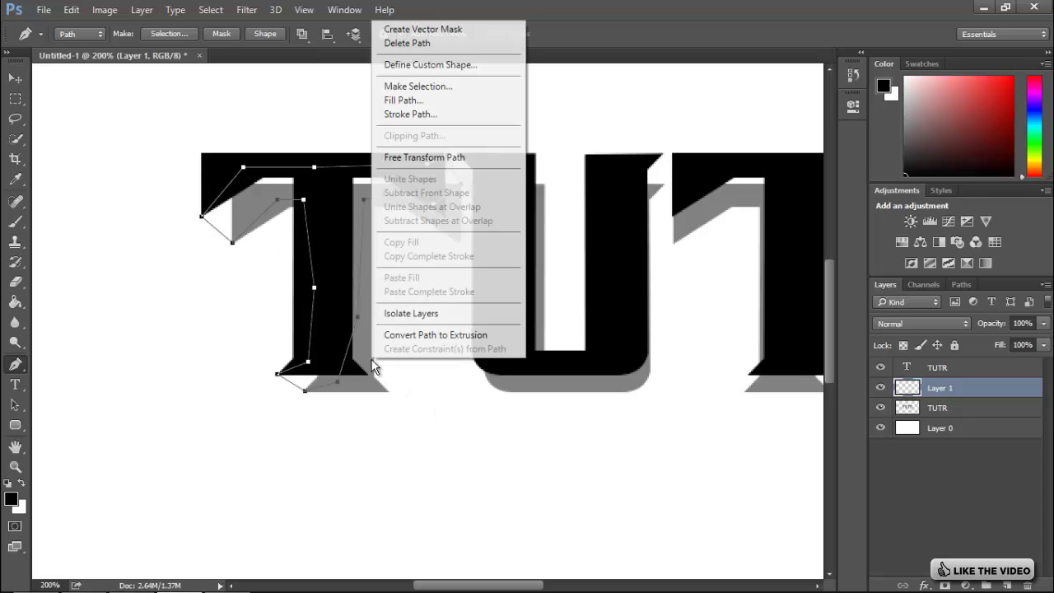
left_click(407, 101)
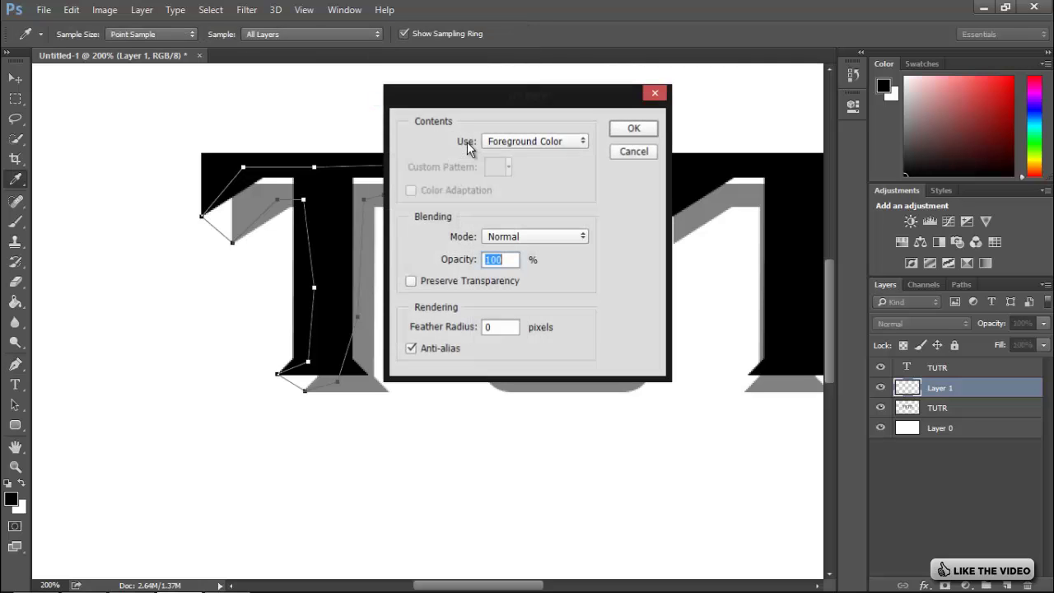
left_click_drag(534, 93, 650, 101)
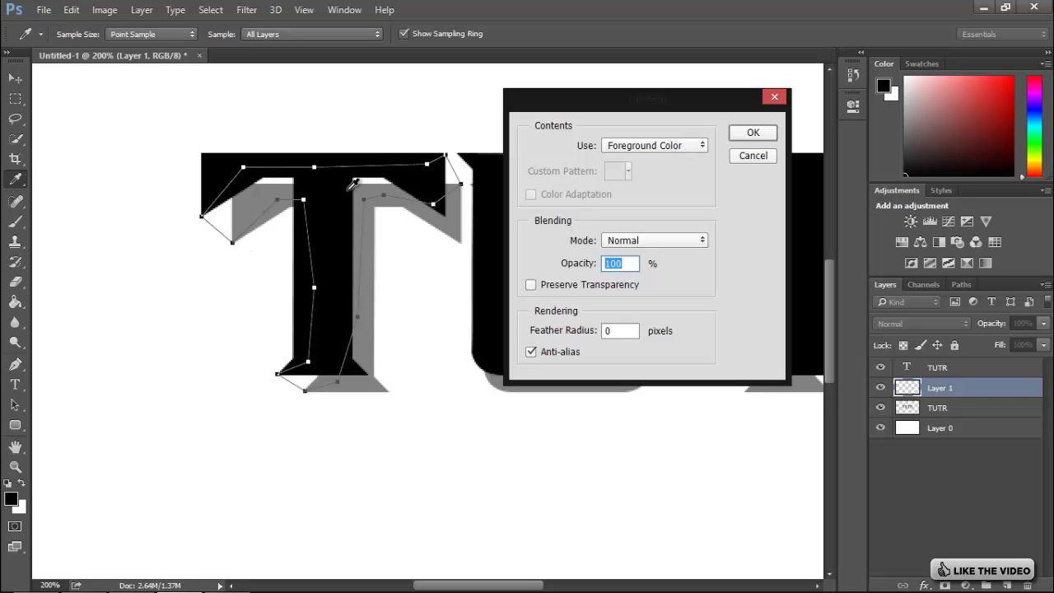
left_click(700, 147)
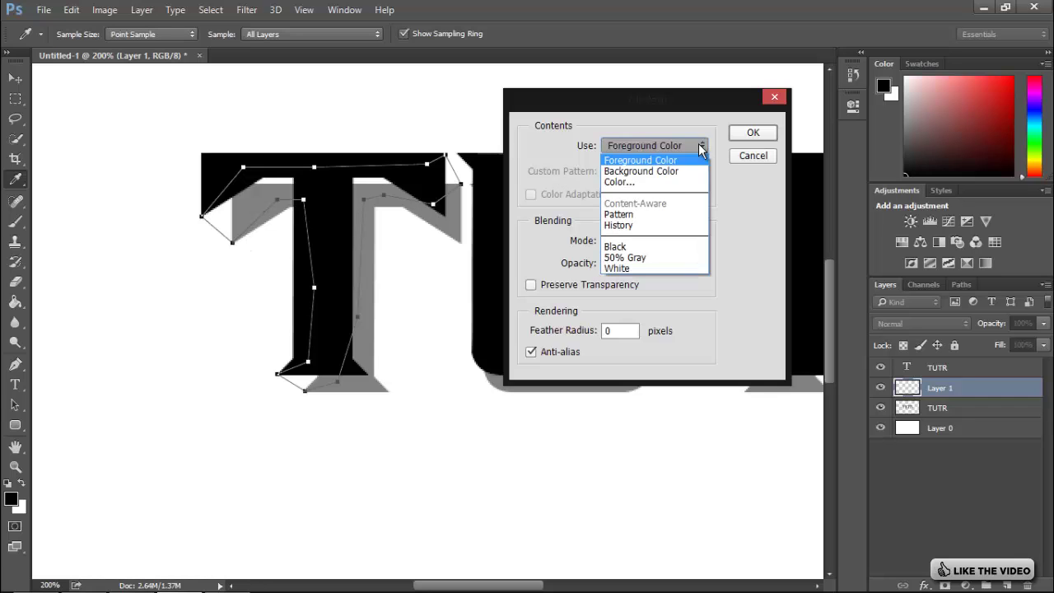
left_click(667, 182)
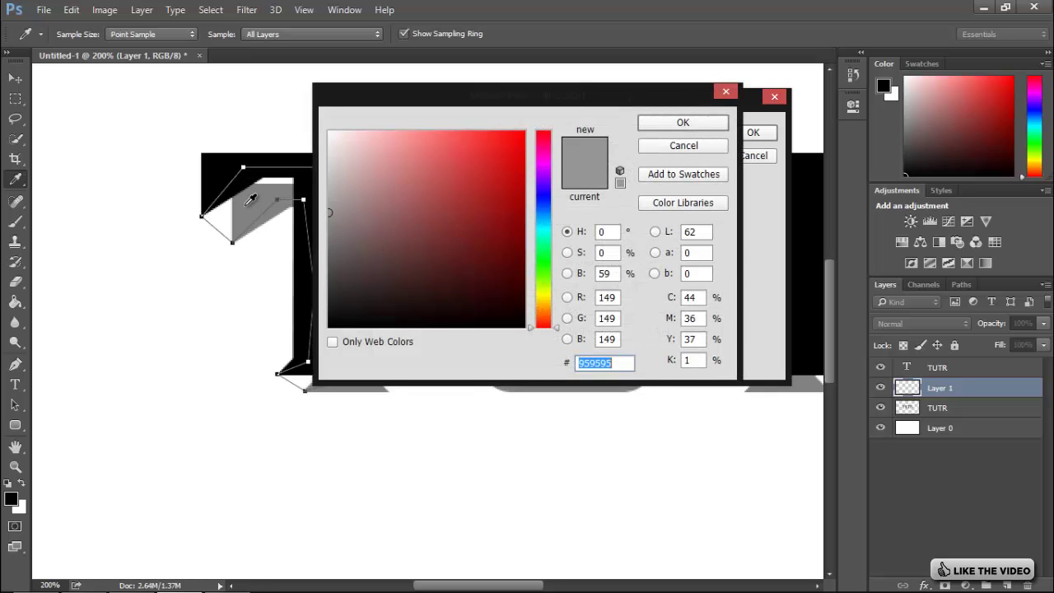
left_click(246, 205)
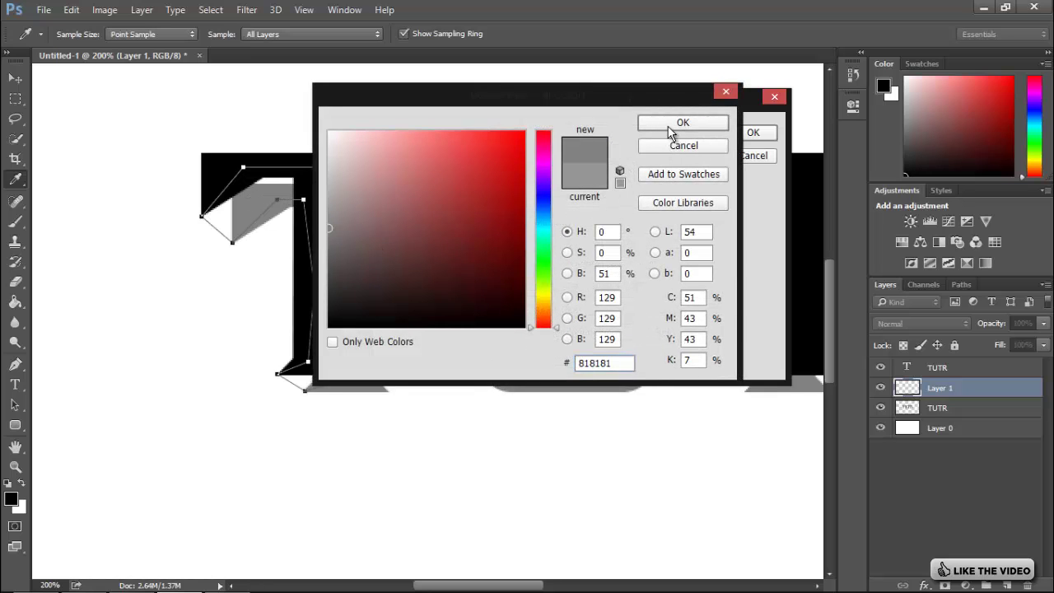
left_click(670, 123)
left_click(750, 133)
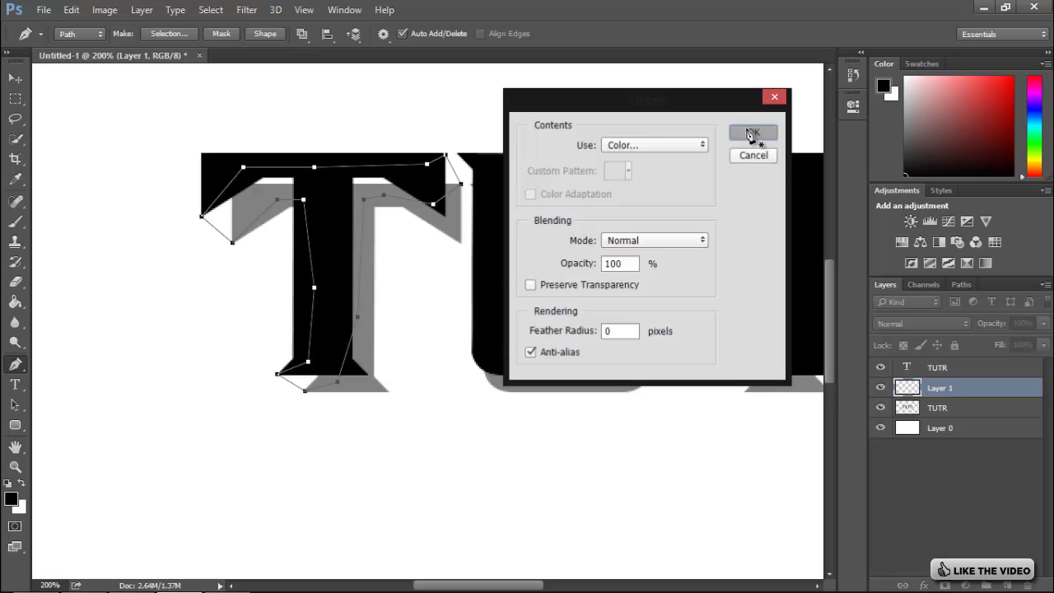
right_click(426, 237)
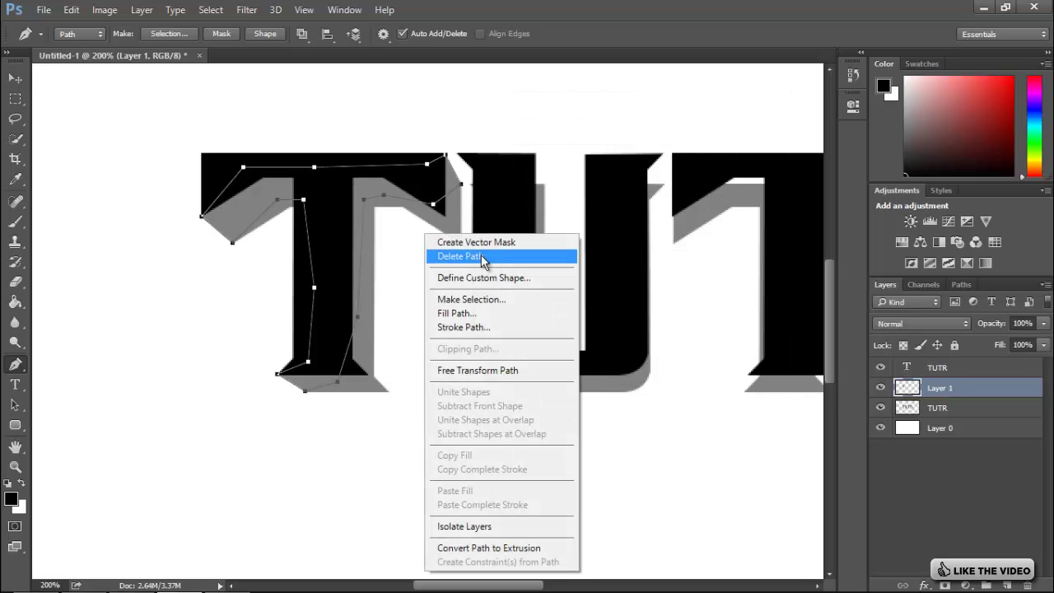
left_click(429, 255)
- Draw a small closed path at the first T's lower left foot, fill it with grey and delete the path
key("ctrl+plus")
left_click(243, 429)
left_click(203, 400)
left_click(236, 394)
left_click(242, 428)
right_click(256, 415)
left_click(387, 132)
left_click(744, 134)
right_click(464, 250)
left_click(511, 272)
- Trace a pen path from the U's upper left corner across its left arm and down along the inner base
scroll(617, 403, "up", 3)
scroll(422, 269, "right", 2)
left_click(421, 264)
left_click(399, 217)
left_click(515, 218)
left_click(529, 264)
left_click(497, 338)
left_click(495, 445)
left_click(495, 523)
left_click(536, 530)
left_click(616, 523)
- Carry the U's path up the right arm, round the serif and underside, and close it at the upper left shadow corner
left_click(642, 333)
left_click(654, 224)
left_click(705, 218)
left_click(707, 263)
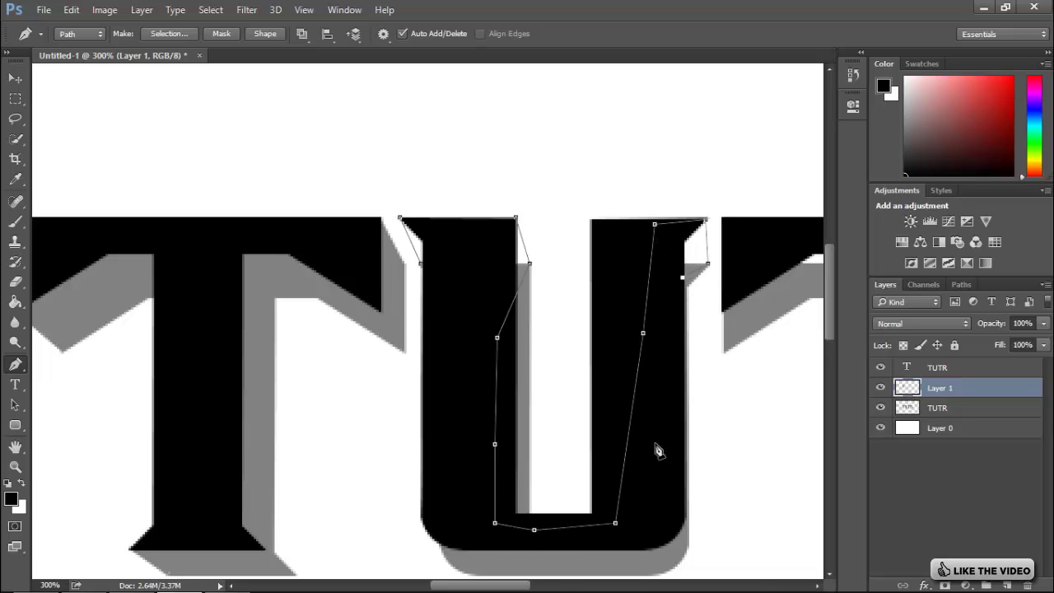
scroll(657, 447, "down", 2)
left_click(682, 191)
left_click(583, 471)
left_click(450, 477)
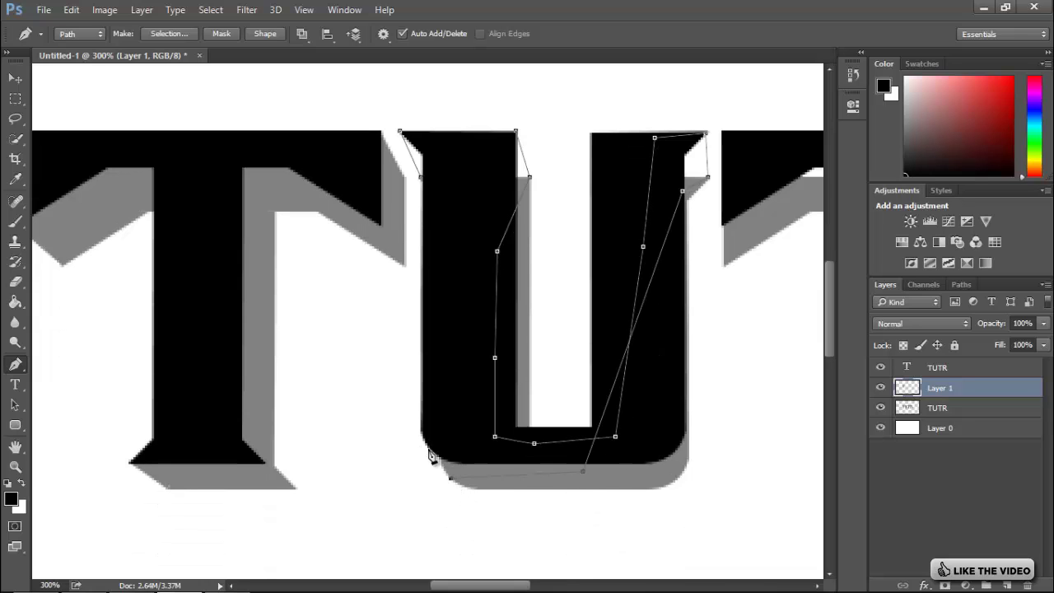
left_click(445, 423)
left_click(437, 172)
left_click(420, 177)
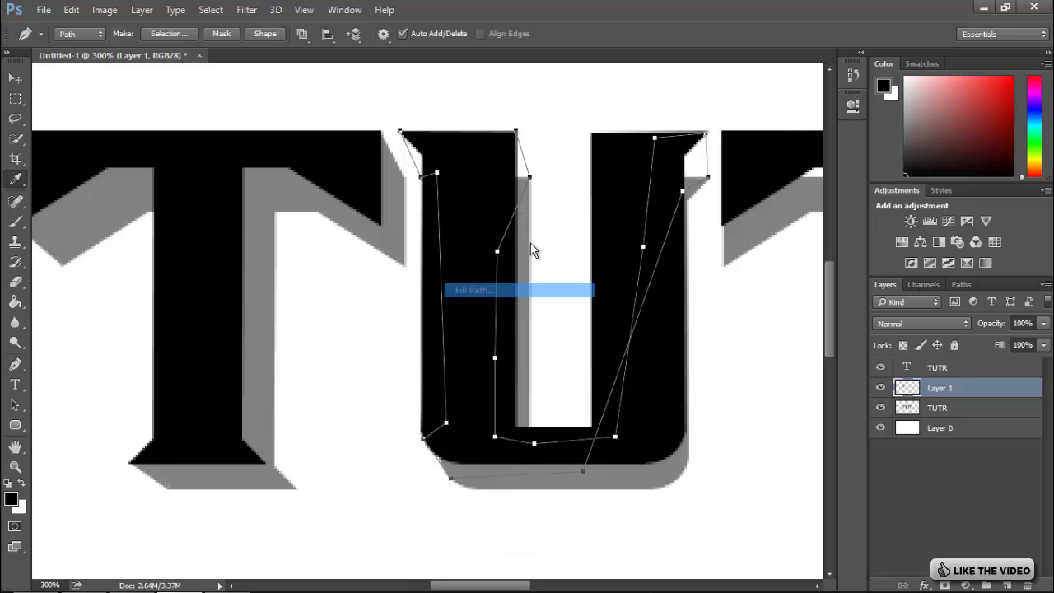
- Fill the U's path with the shadow grey and delete the path
right_click(573, 243)
left_click(608, 260)
- Trace a pen path from the second T's left shadow tip down the left of the stem and along the shadow's base
scroll(618, 265, "right", 5)
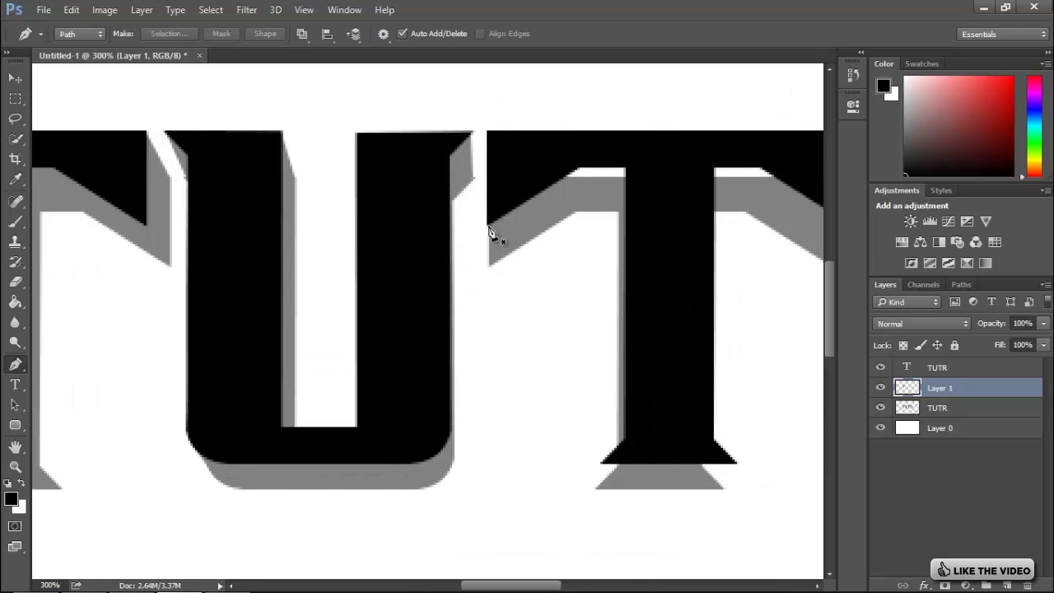
left_click(489, 264)
left_click(487, 225)
left_click(568, 202)
left_click(620, 194)
left_click(640, 216)
left_click(640, 353)
left_click(640, 448)
left_click(602, 462)
left_click(596, 487)
left_click(722, 489)
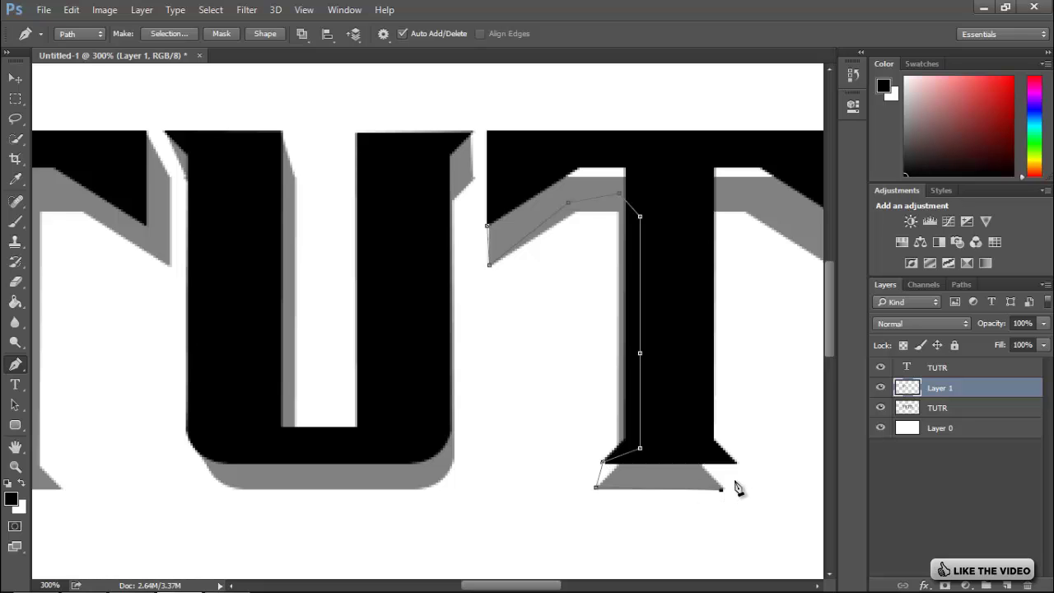
- Continue the second T's path up the stem's right side, round the right shadow tip and back across the crossbar to close it
left_click(735, 460)
left_click(695, 432)
left_click(702, 313)
left_click(693, 209)
left_click(703, 191)
left_click(746, 200)
scroll(783, 231, "right", 4)
left_click(648, 264)
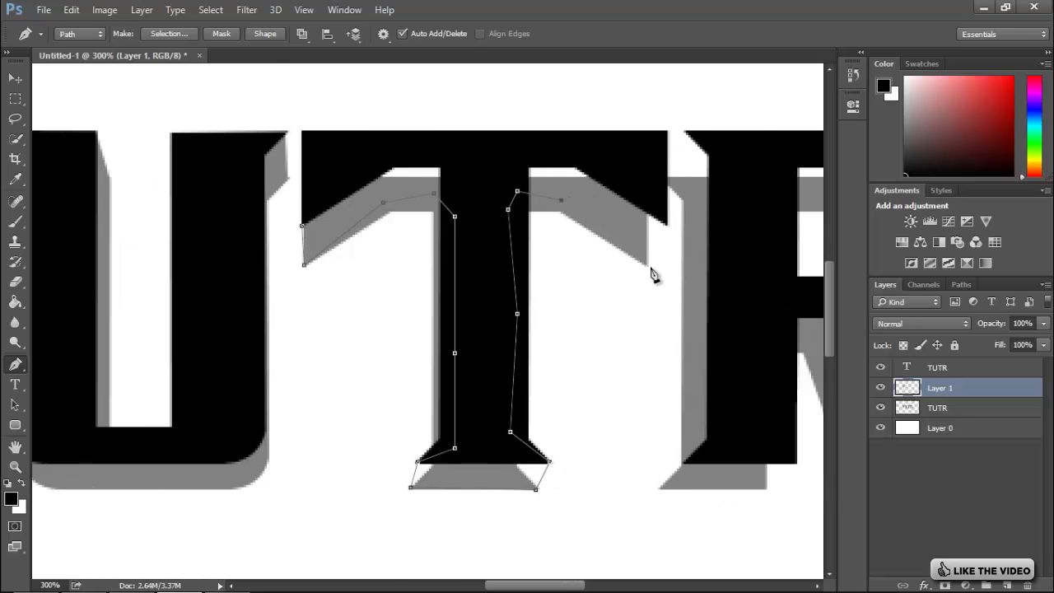
left_click(650, 160)
left_click(505, 135)
left_click(396, 142)
left_click(332, 166)
left_click(303, 224)
- Fill the second T's path with the shadow grey and remove the path
right_click(452, 212)
left_click(495, 284)
left_click(753, 131)
key("Return")
- Trace a pen path from the R's upper left shadow corner across the top, down the bowl and along the diagonal leg
scroll(501, 360, "right", 7)
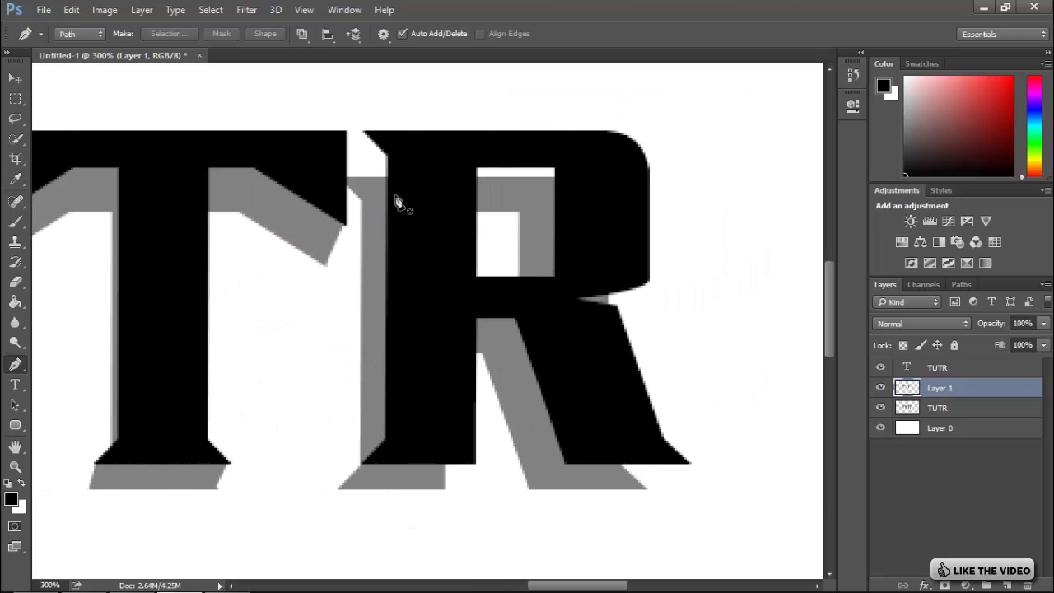
left_click(340, 179)
left_click(363, 131)
left_click(617, 144)
left_click(627, 201)
left_click(618, 238)
left_click(650, 281)
left_click(631, 288)
left_click(584, 351)
left_click(635, 429)
- Carry the R's path round the diagonal leg's foot and the left stem's foot, and close it up the stem's left side
left_click(690, 462)
left_click(645, 489)
left_click(545, 471)
left_click(514, 357)
left_click(462, 337)
left_click(450, 372)
left_click(475, 463)
left_click(445, 489)
left_click(381, 271)
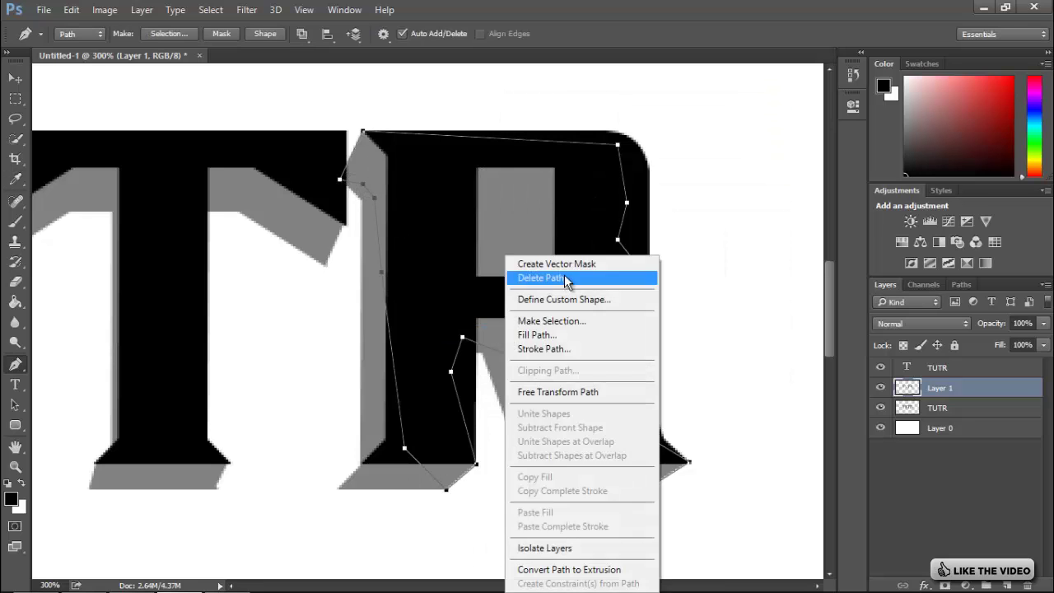
- Fill the R's path with the shadow grey and delete the path
left_click(506, 277)
key("ctrl+minus")
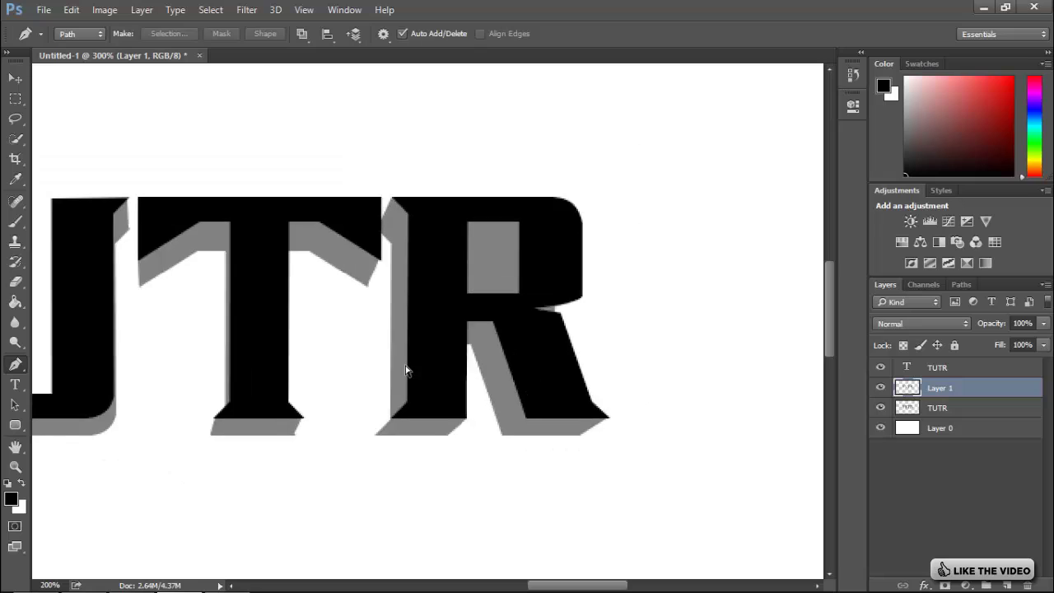
key("ctrl+minus")
key("ctrl+minus")
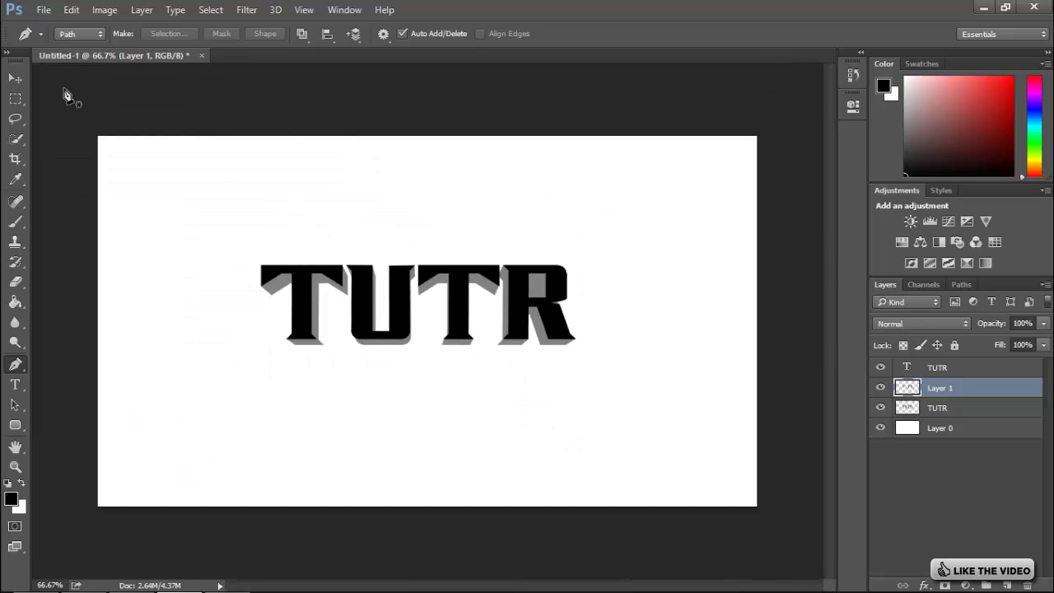
- Merge Layer 1 with its grey fills down into the grey TUTR layer
left_click(15, 77)
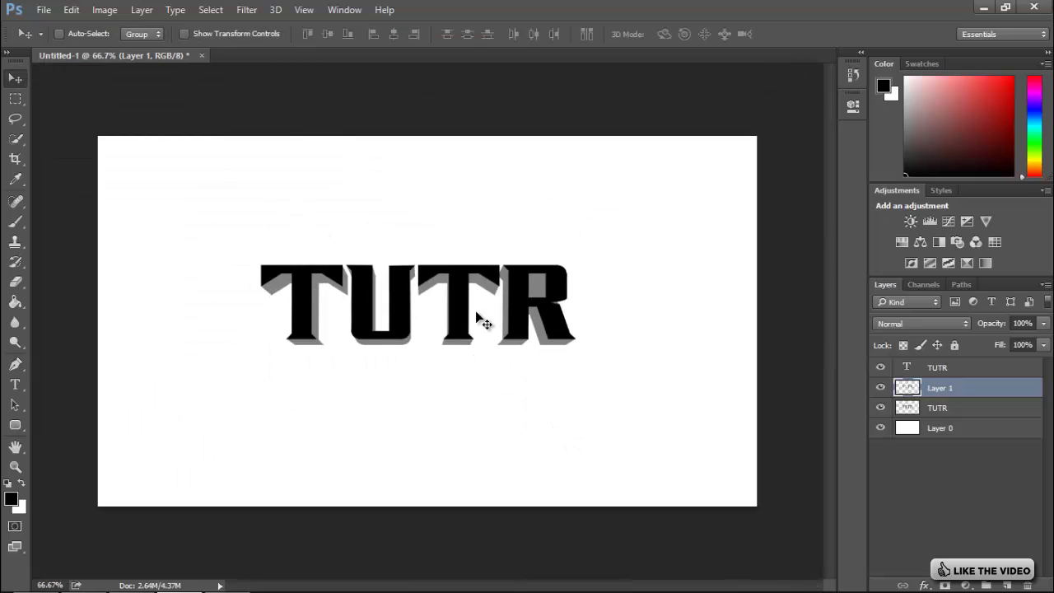
key("ctrl+plus")
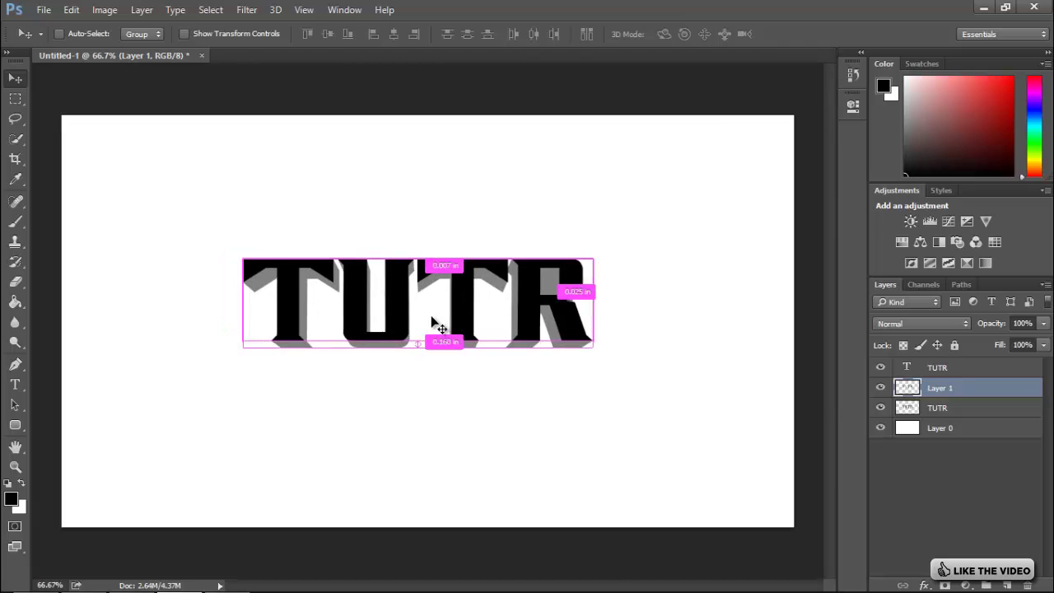
key("ctrl+plus")
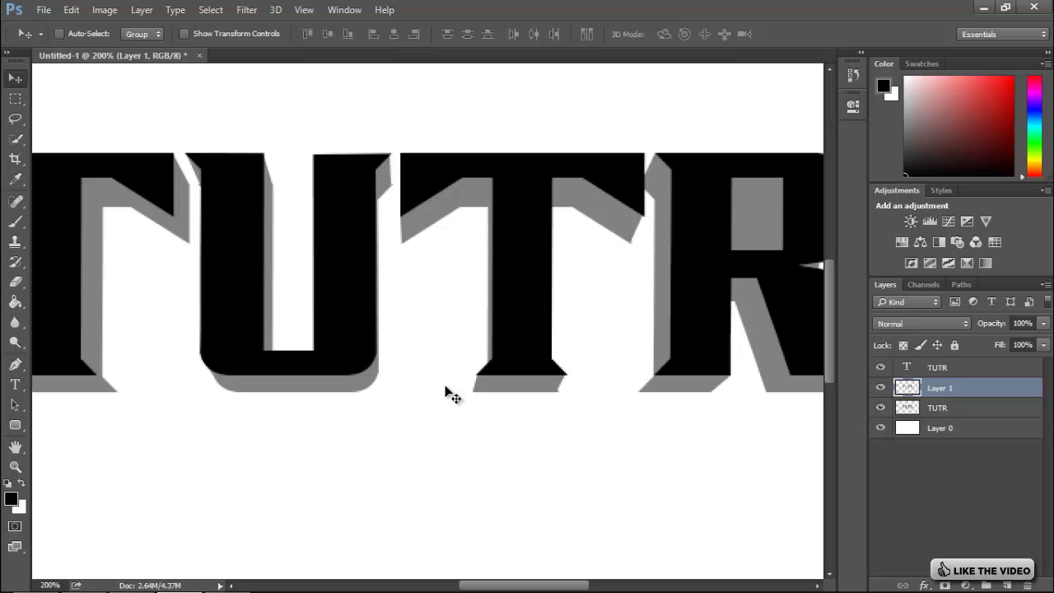
key("ctrl+minus")
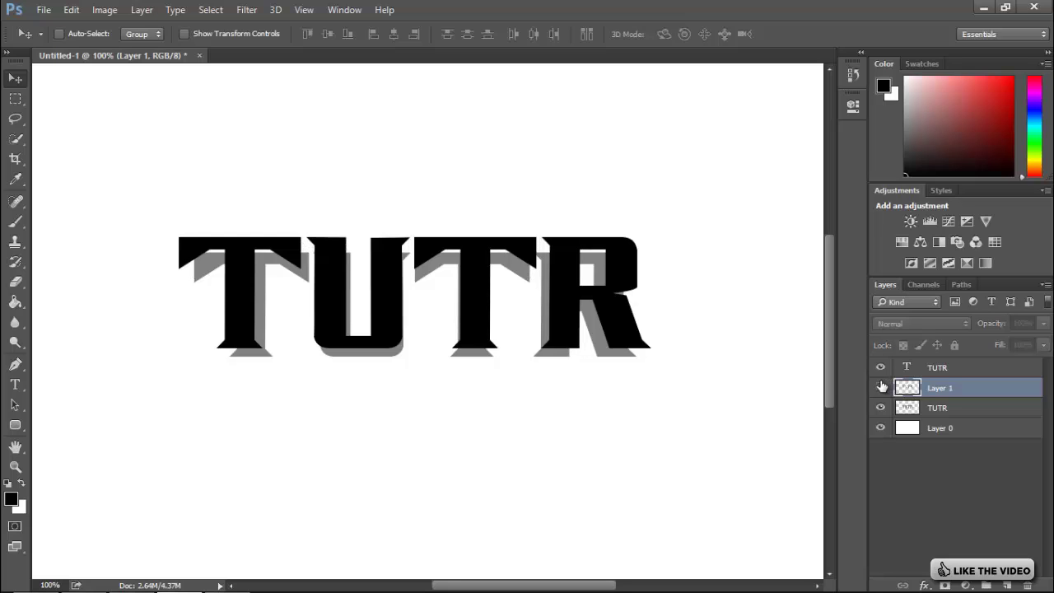
right_click(997, 396)
left_click(769, 477)
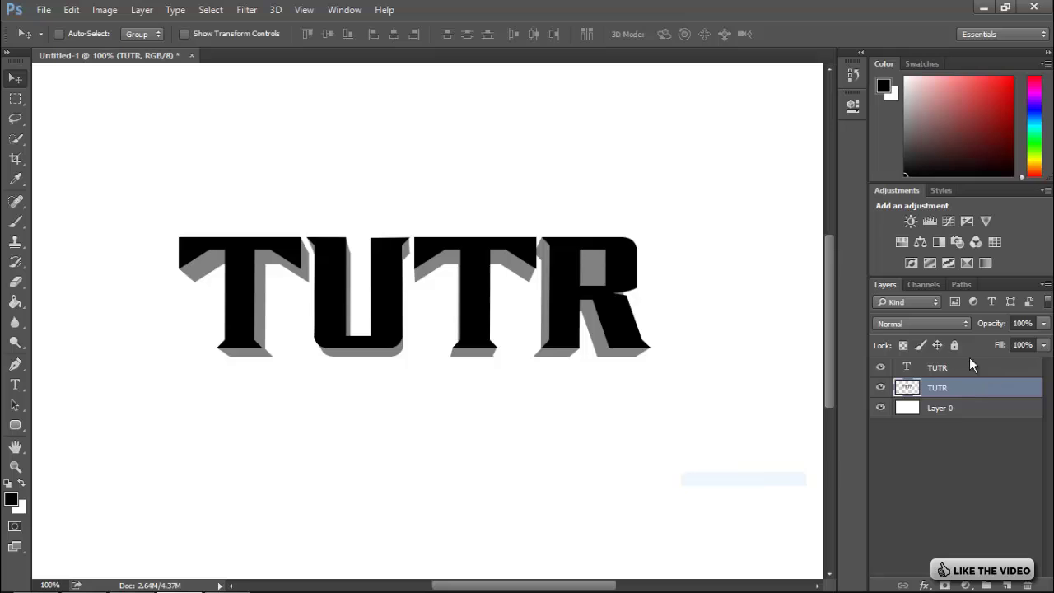
- Toggle the visibility of the merged grey layer and the black TUTR text layer to compare the effect
left_click(881, 388)
left_click(880, 388)
left_click(880, 388)
left_click(881, 388)
left_click(880, 387)
left_click(881, 387)
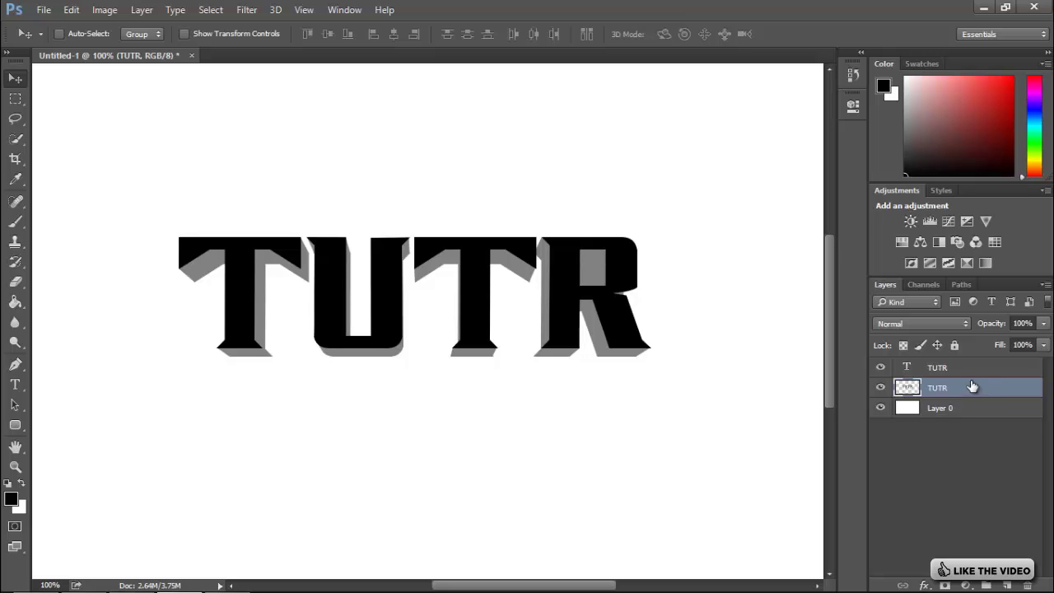
left_click(879, 367)
left_click(879, 367)
- Recolor the front TUTR text to #4f4545 and commit the text edit
double_click(909, 368)
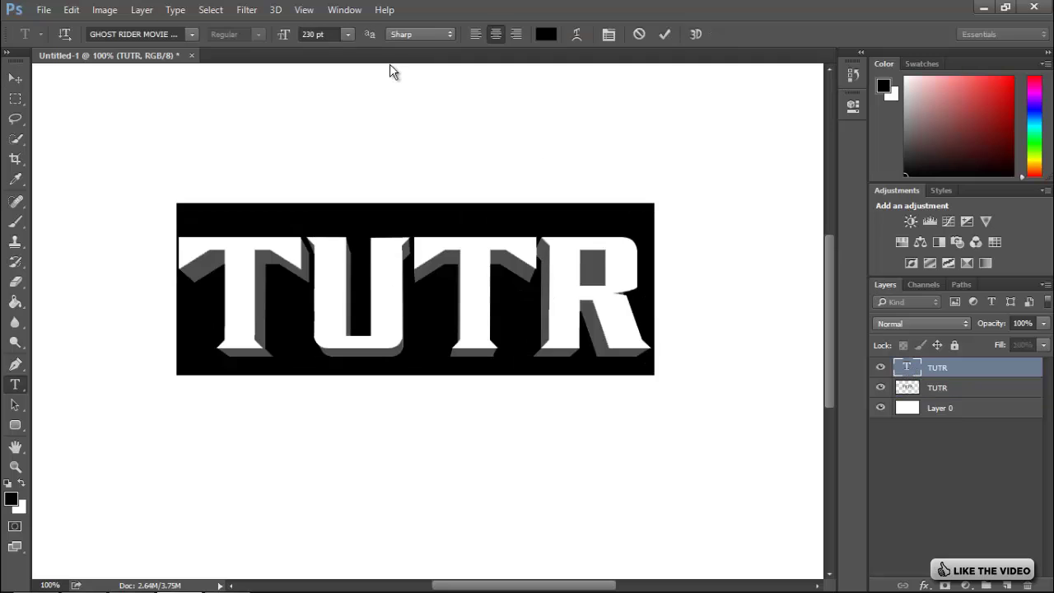
left_click(546, 34)
mouse_move(377, 238)
left_mouse_down()
mouse_move(326, 192)
mouse_move(341, 274)
mouse_move(352, 267)
left_mouse_up()
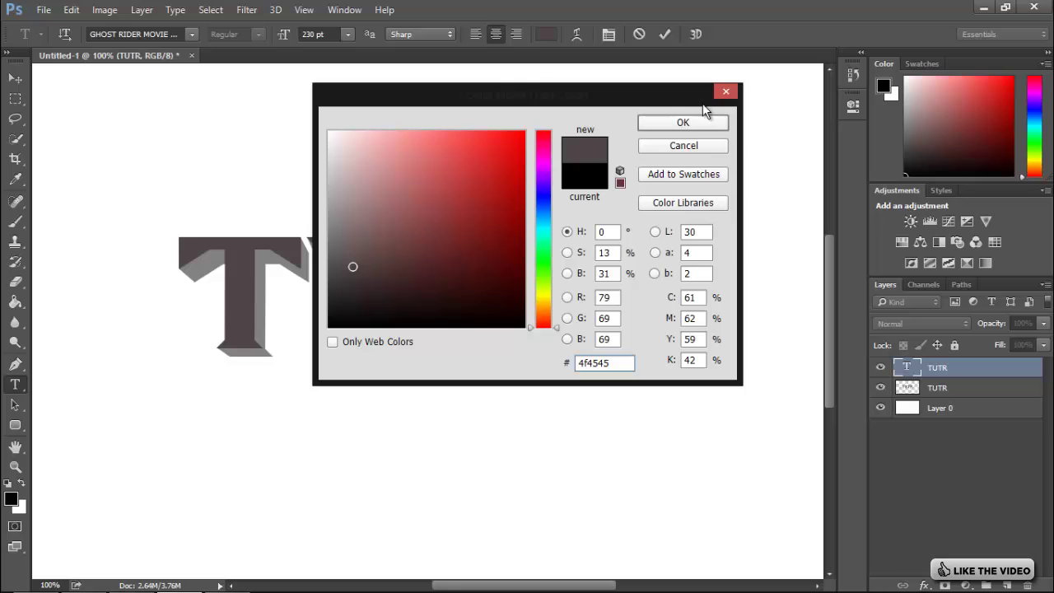
left_click(689, 129)
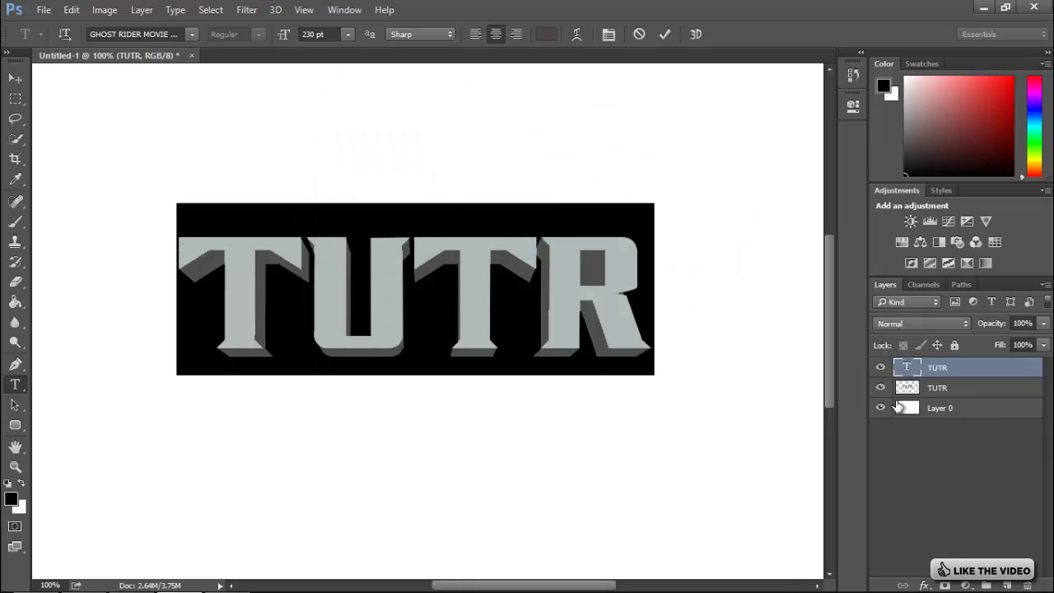
left_click(443, 265)
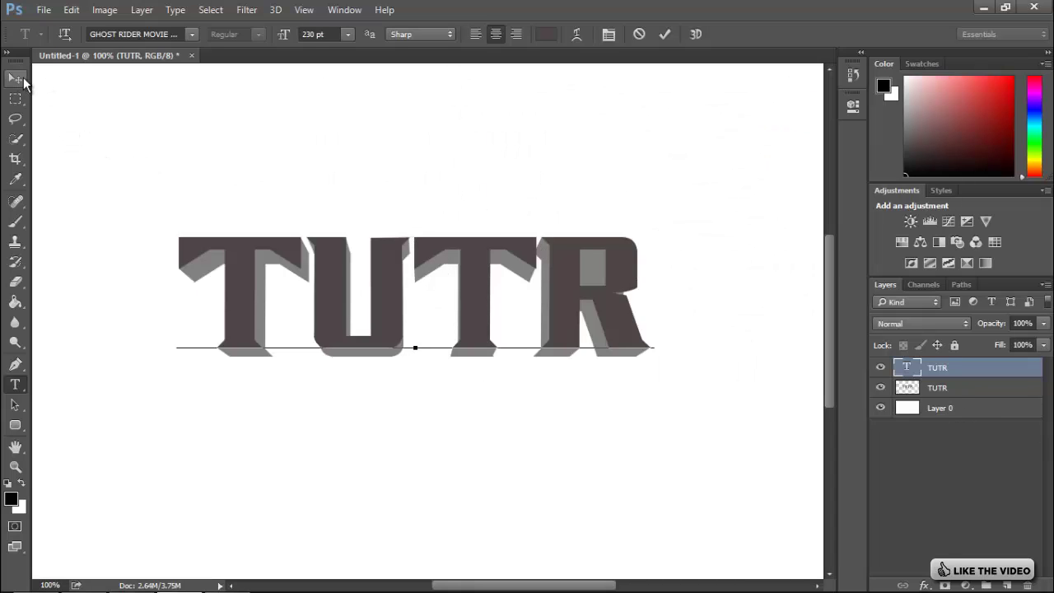
left_click(15, 77)
- Give the merged grey TUTR layer a #202020 Color Overlay at 100% opacity and rasterize its layer style
double_click(1001, 389)
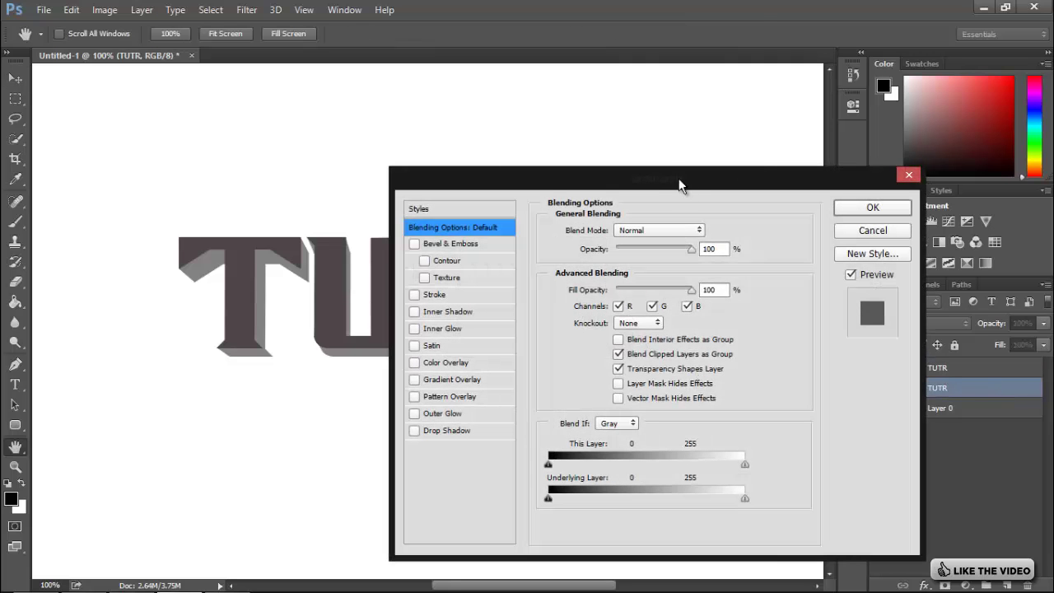
left_click_drag(679, 185, 766, 100)
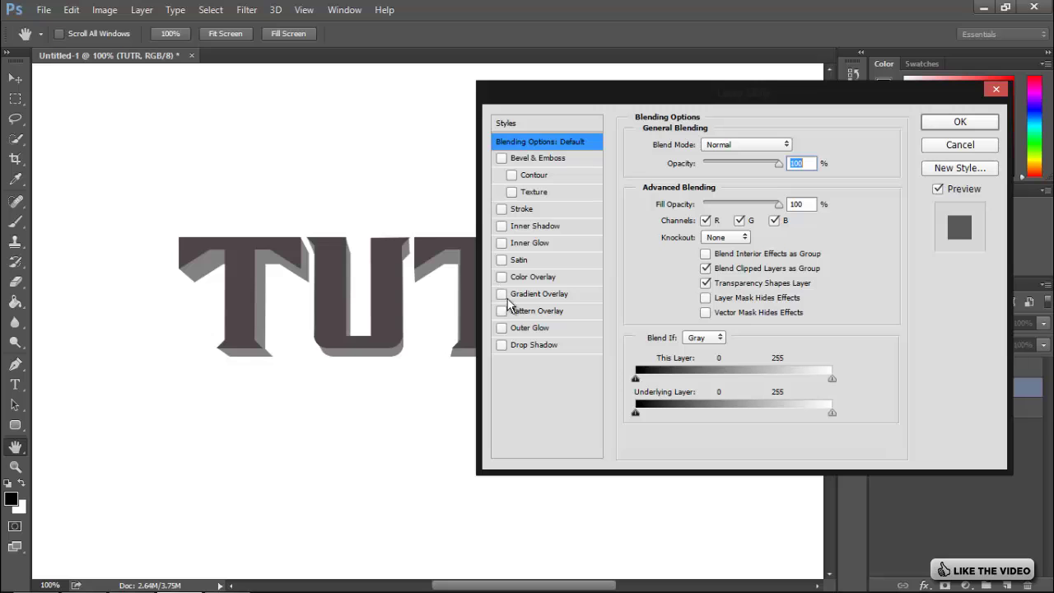
left_click(519, 278)
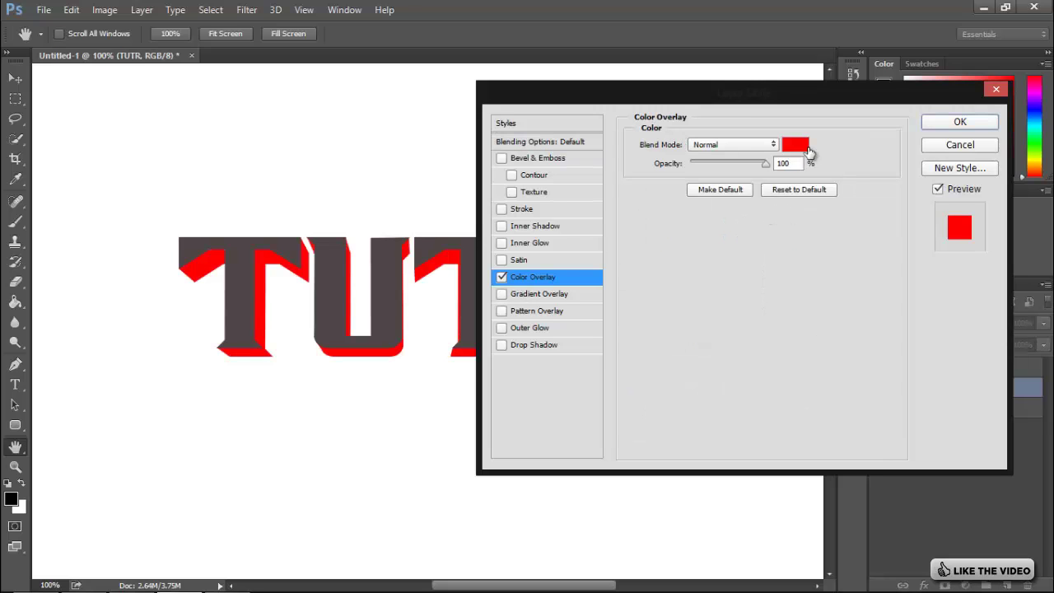
left_click(798, 147)
left_click(297, 302)
left_click(292, 308)
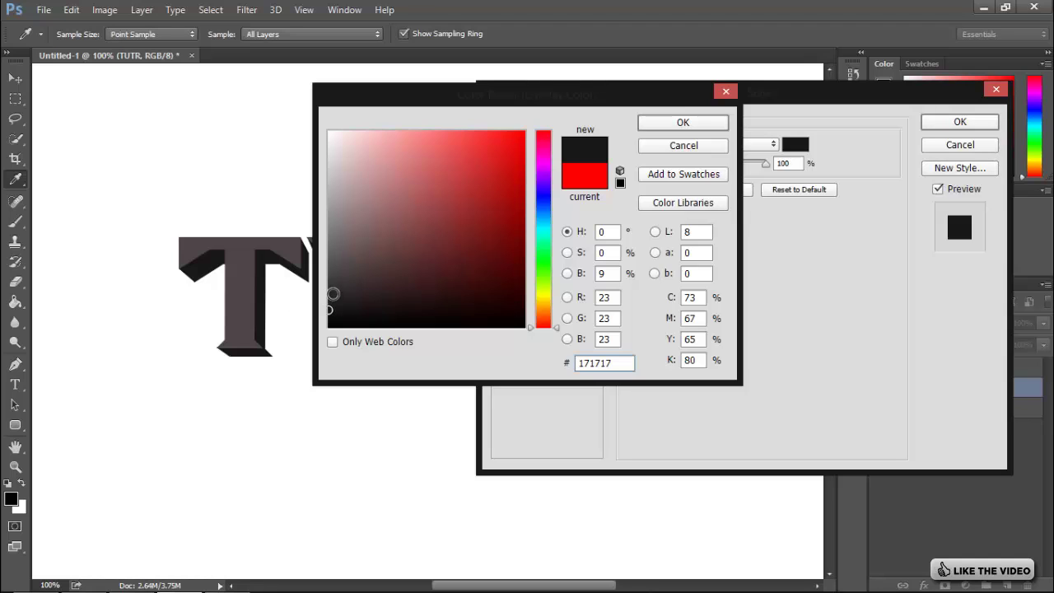
left_click(325, 289)
left_click_drag(324, 288, 330, 304)
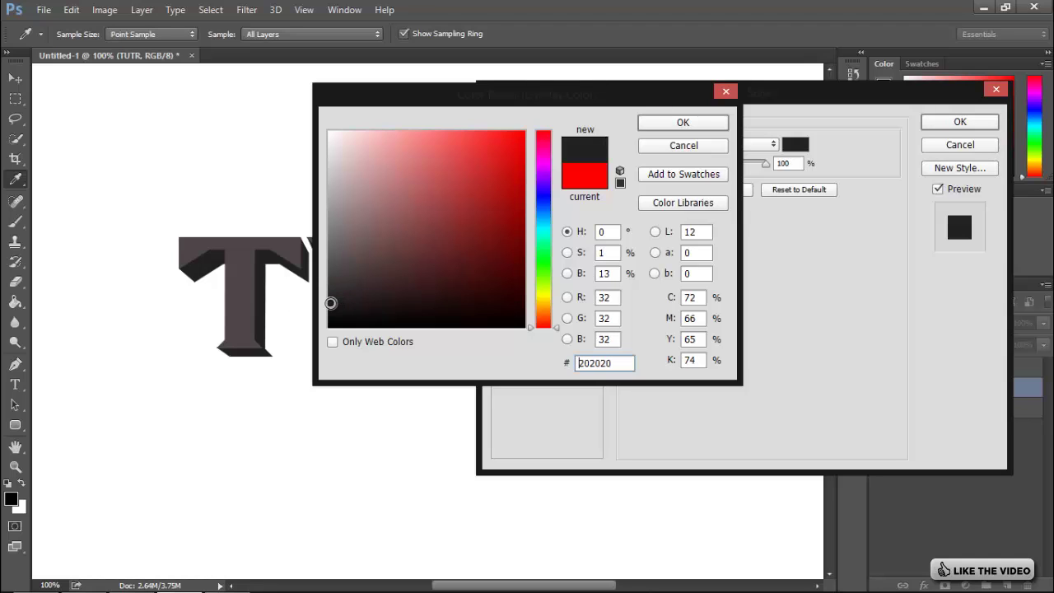
left_click(683, 124)
left_click(961, 122)
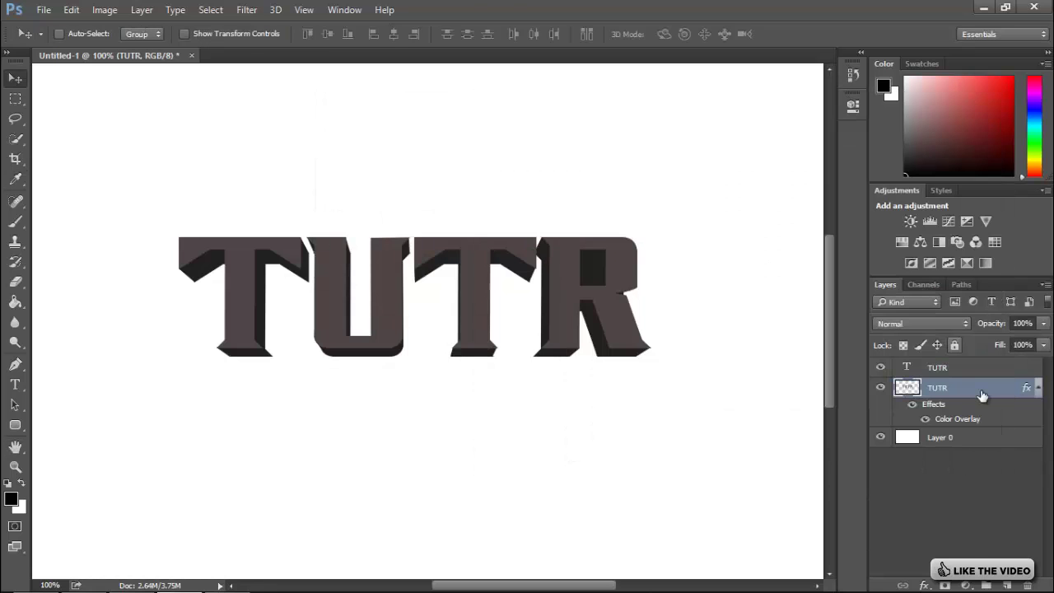
right_click(982, 399)
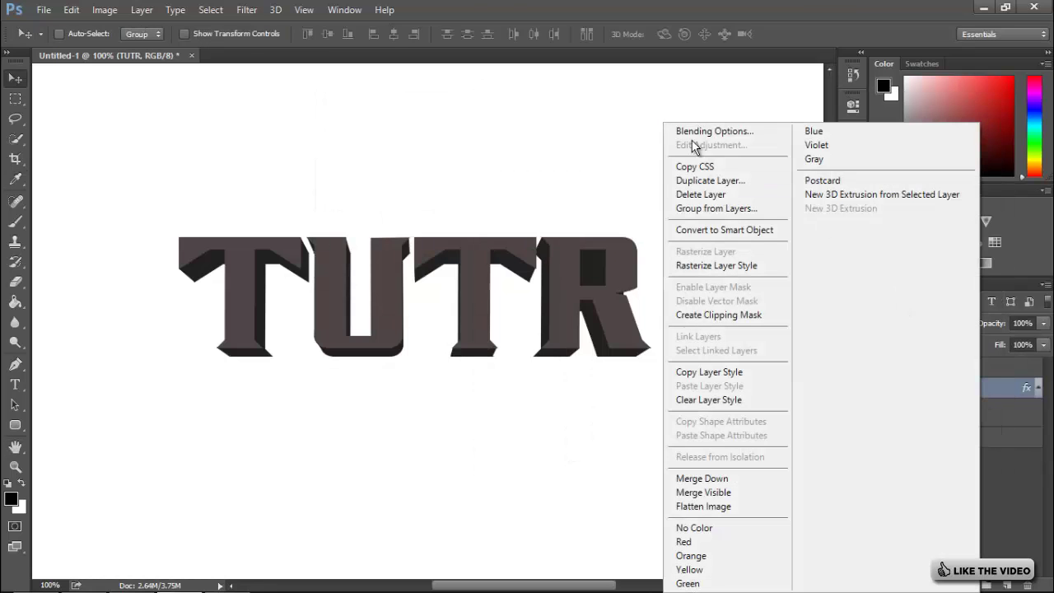
left_click(716, 265)
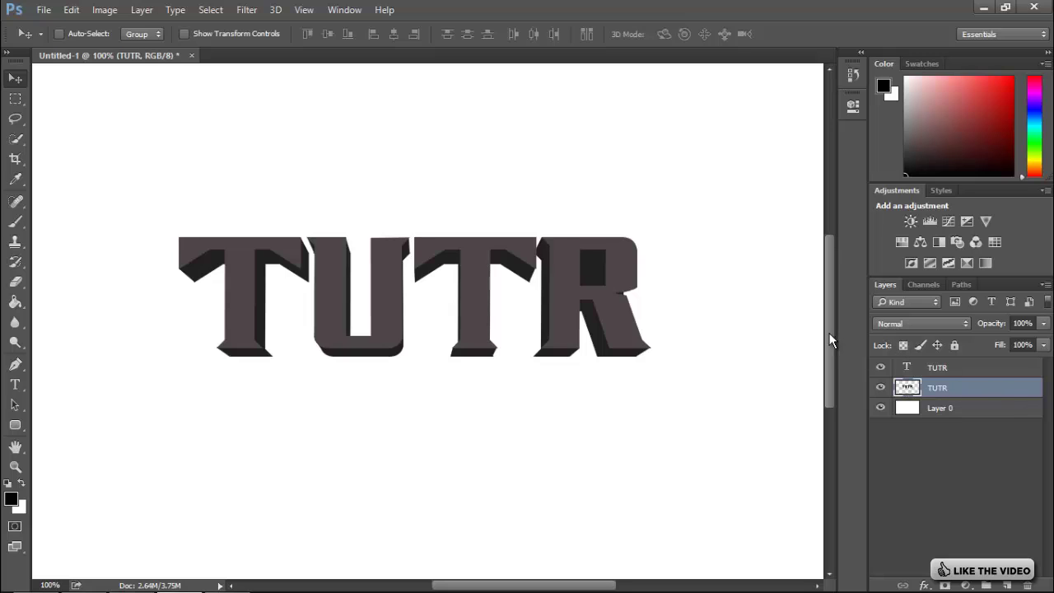
- Add a new layer above the dark TUTR layer and clip it to that layer
left_click(1008, 585)
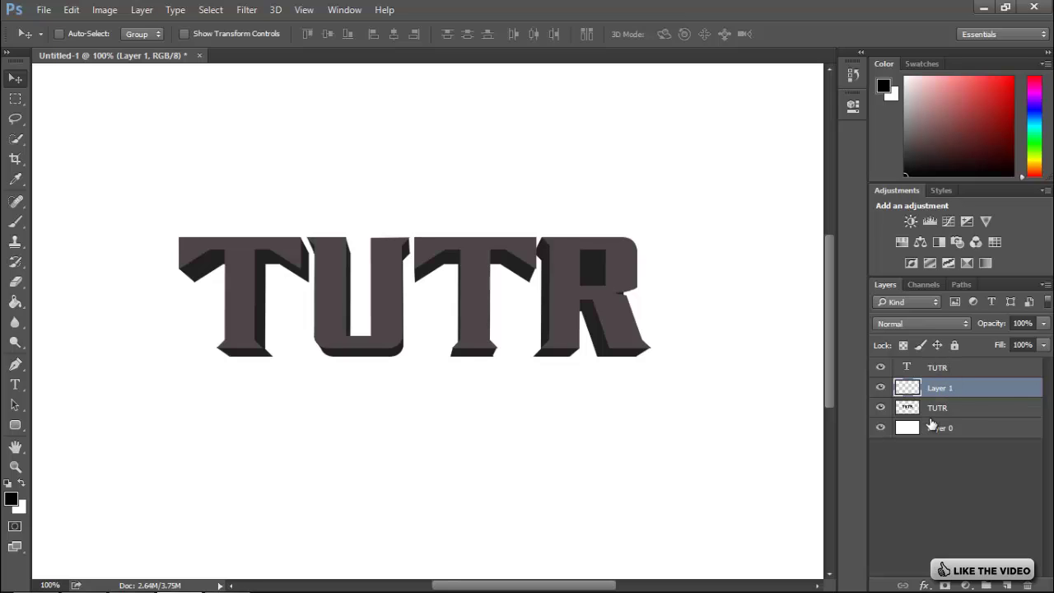
right_click(968, 393)
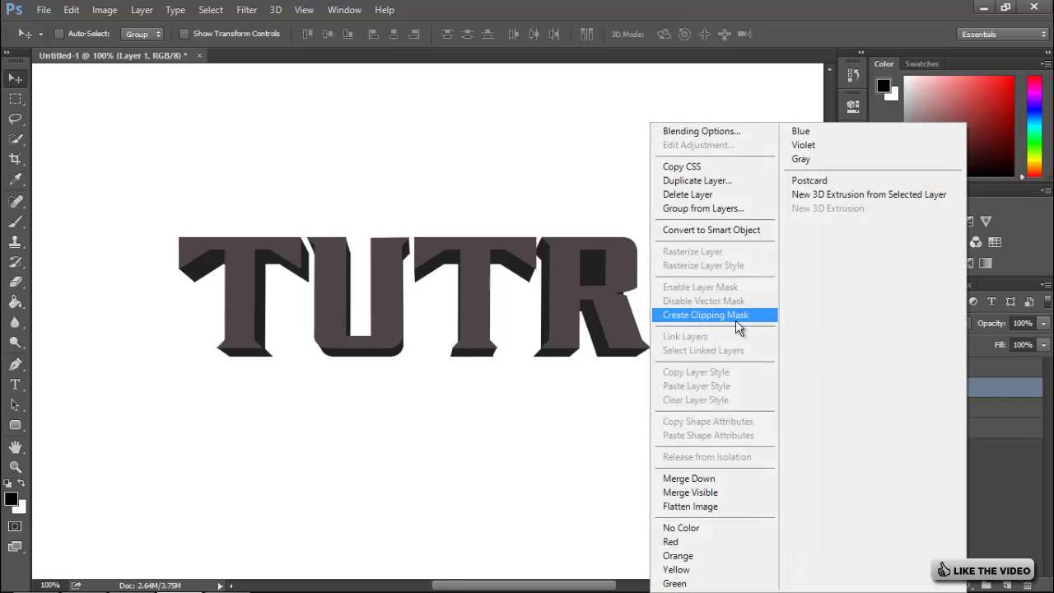
left_click(717, 315)
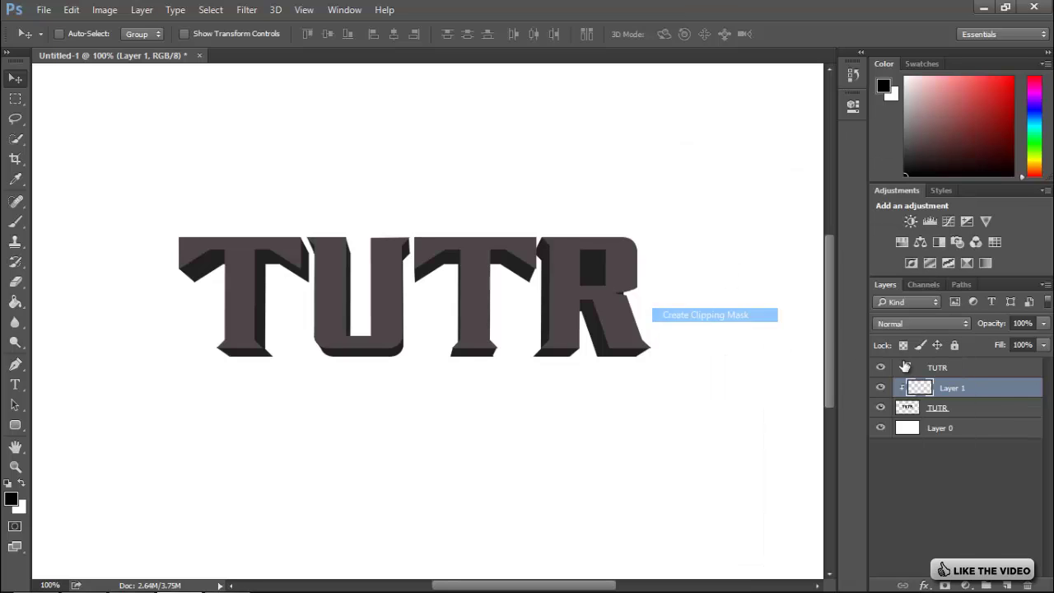
- Shade the outer edges of the first T's extruded sides with a soft 35 px black brush on Layer 1
left_click(12, 226)
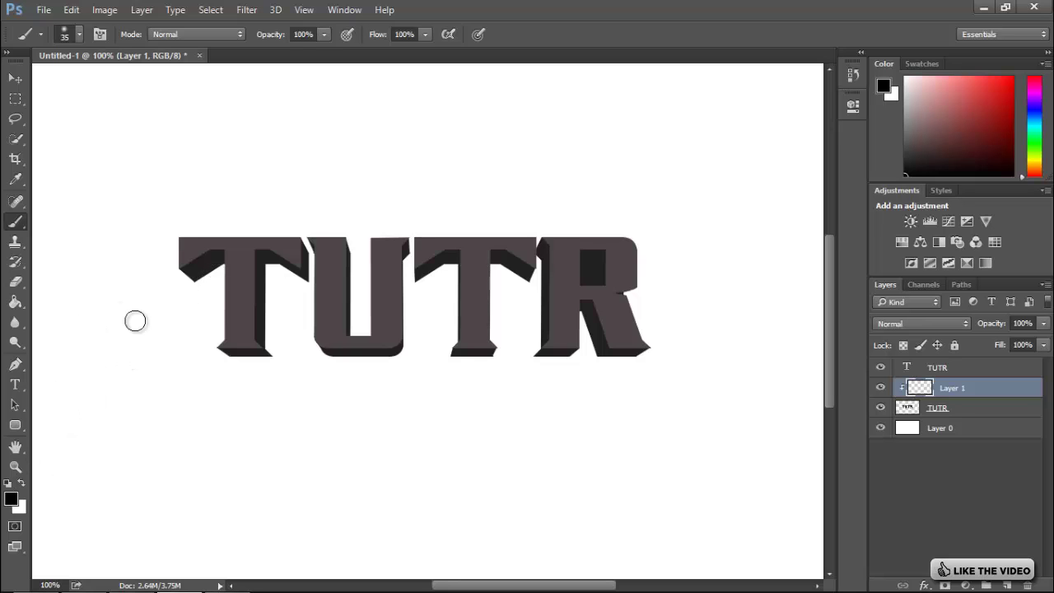
key("ctrl+z")
key("ctrl+equal")
scroll(146, 324, "left", 5)
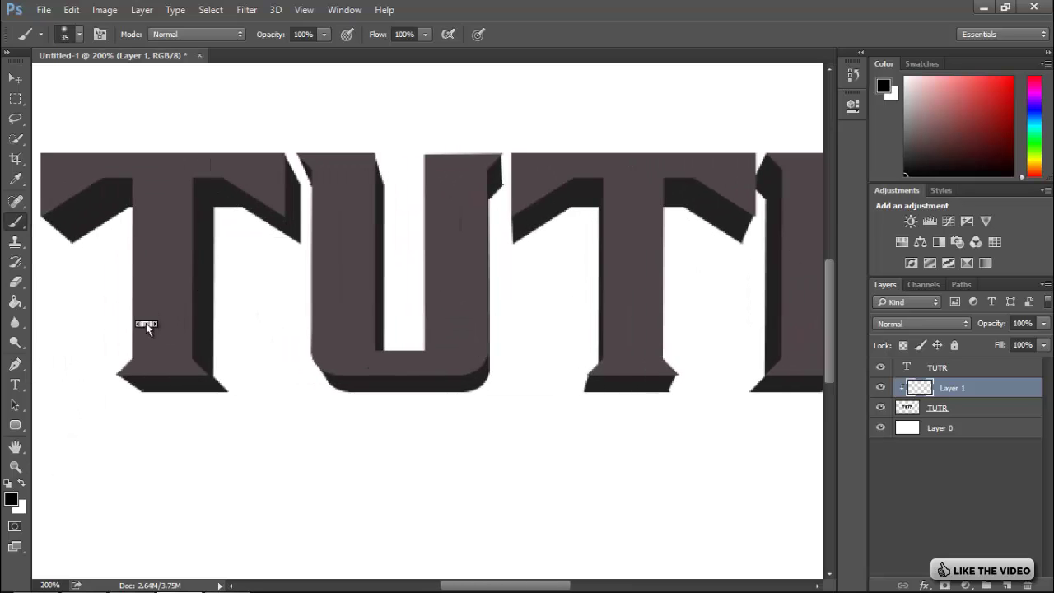
scroll(136, 325, "left", 3)
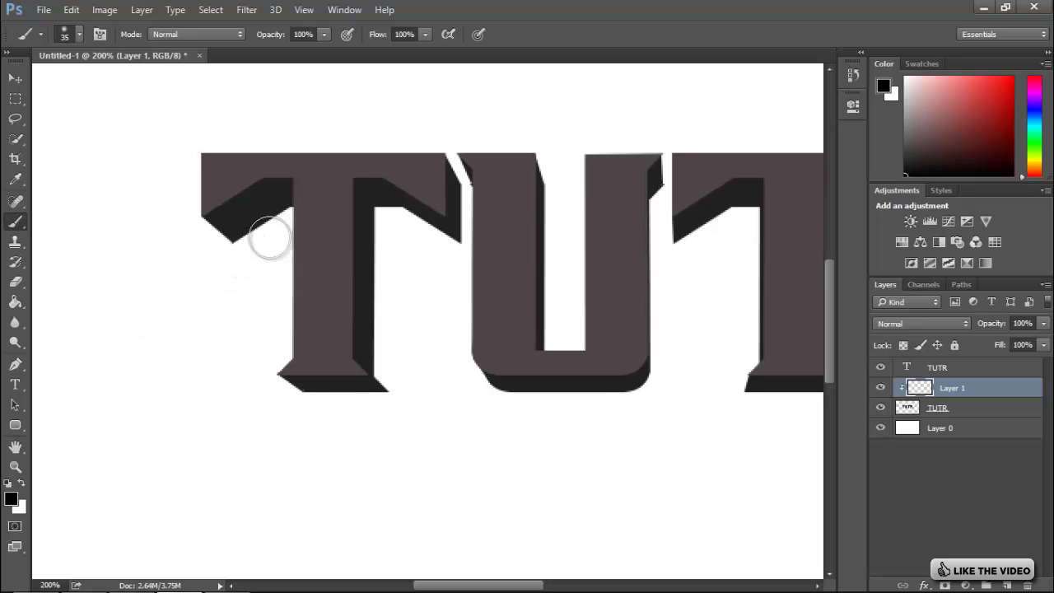
mouse_move(242, 296)
left_mouse_down()
mouse_move(254, 254)
mouse_move(244, 251)
mouse_move(297, 216)
left_mouse_up()
mouse_move(299, 396)
left_mouse_down()
mouse_move(299, 414)
mouse_move(364, 412)
mouse_move(400, 349)
mouse_move(393, 358)
mouse_move(391, 223)
mouse_move(442, 250)
mouse_move(447, 216)
mouse_move(481, 185)
left_mouse_up()
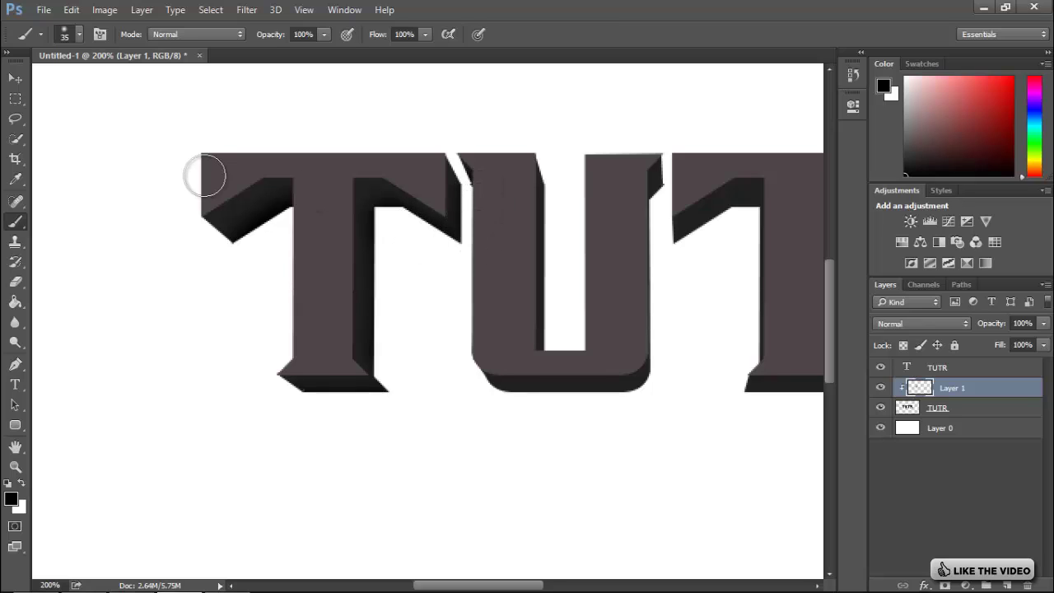
- Shade the U's extruded sides along its inner gap and base with the 35 px black brush
left_click(17, 282)
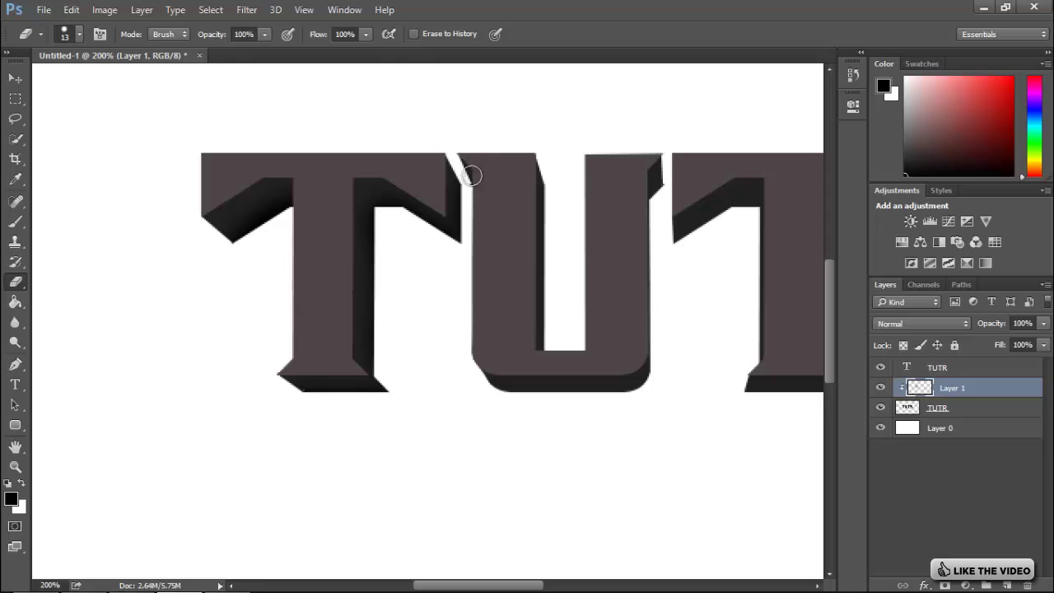
left_click(15, 222)
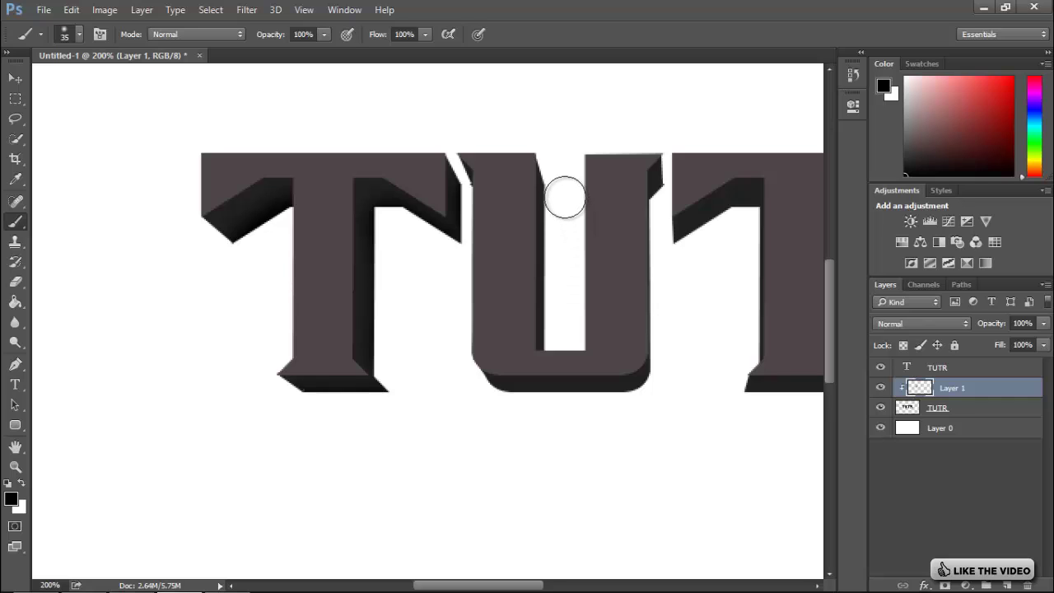
left_click_drag(565, 198, 567, 341)
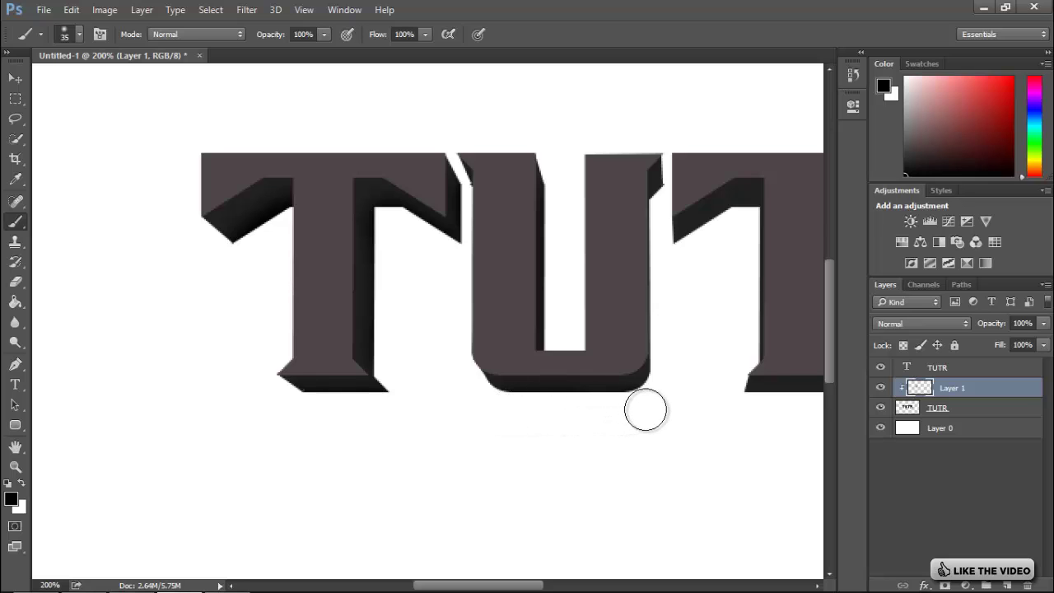
scroll(650, 411, "right", 4)
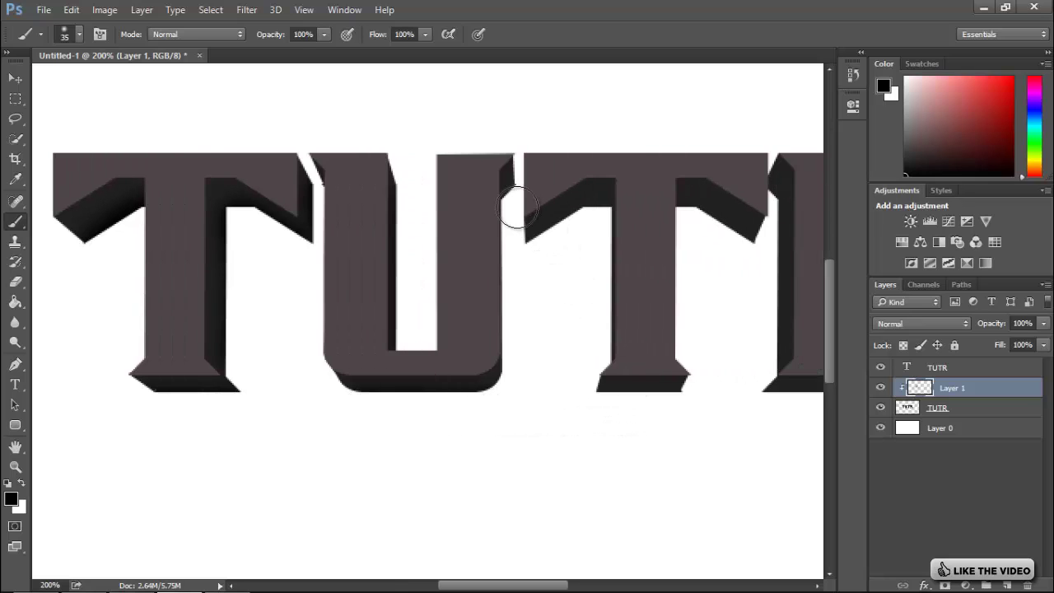
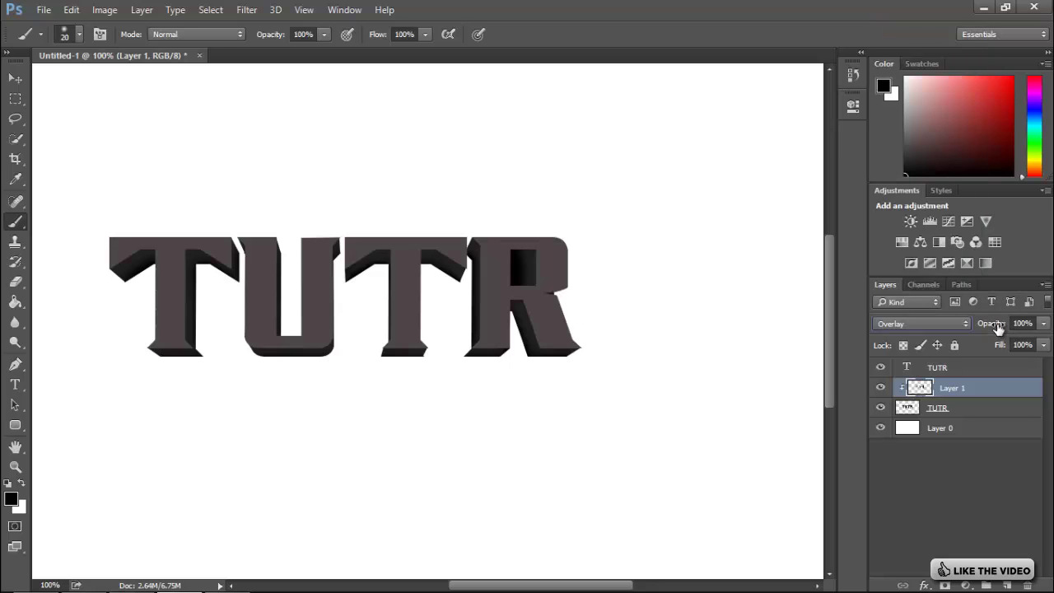
- Lower Layer 1's opacity to 74% and add a new layer above it, clipped to the dark TUTR layer
left_click_drag(998, 328, 981, 328)
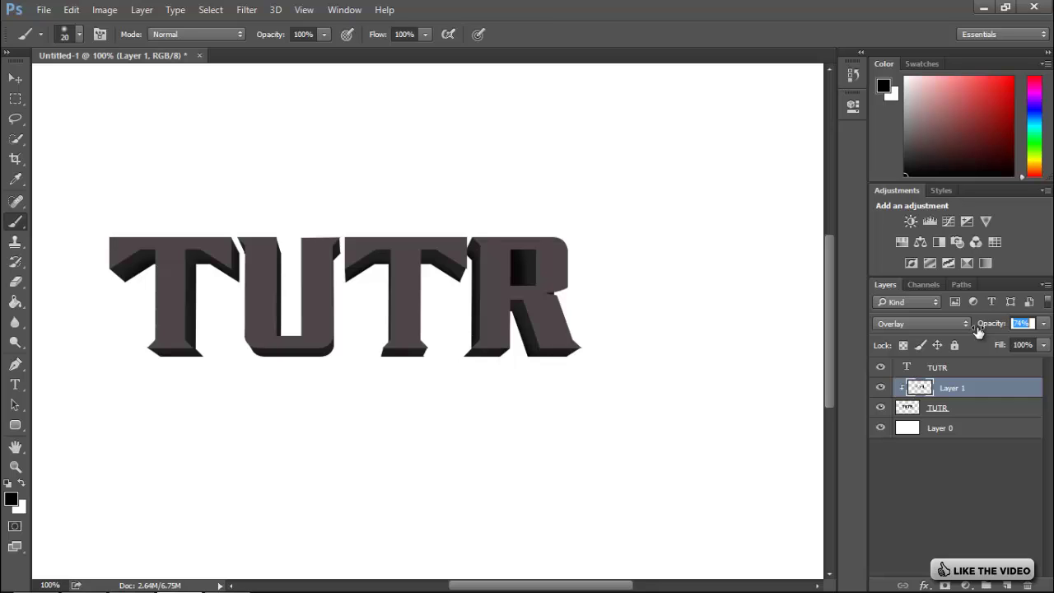
key("Return")
left_click(1010, 584)
right_click(971, 383)
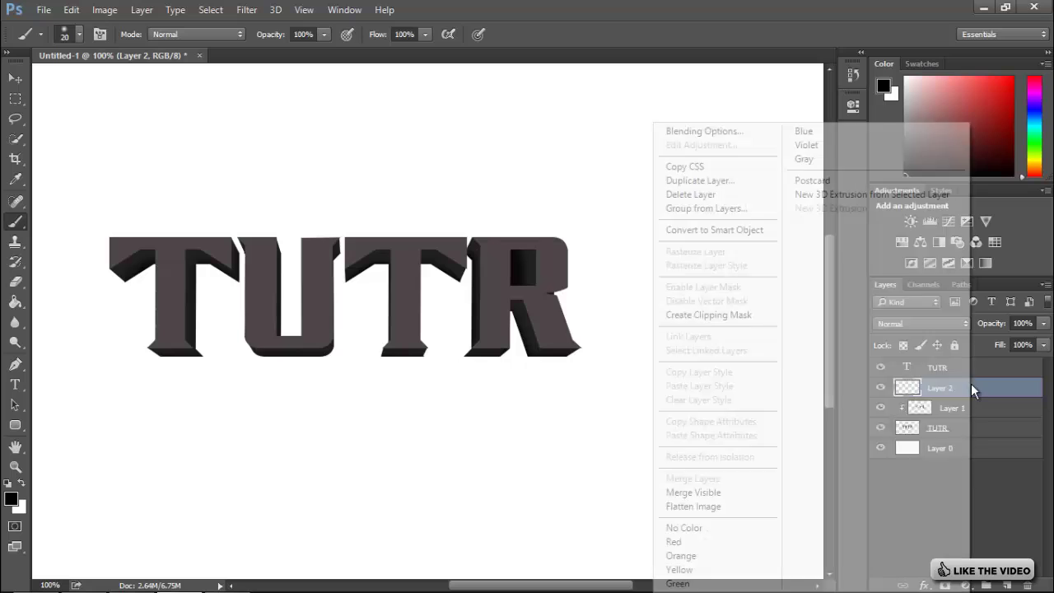
left_click(722, 310)
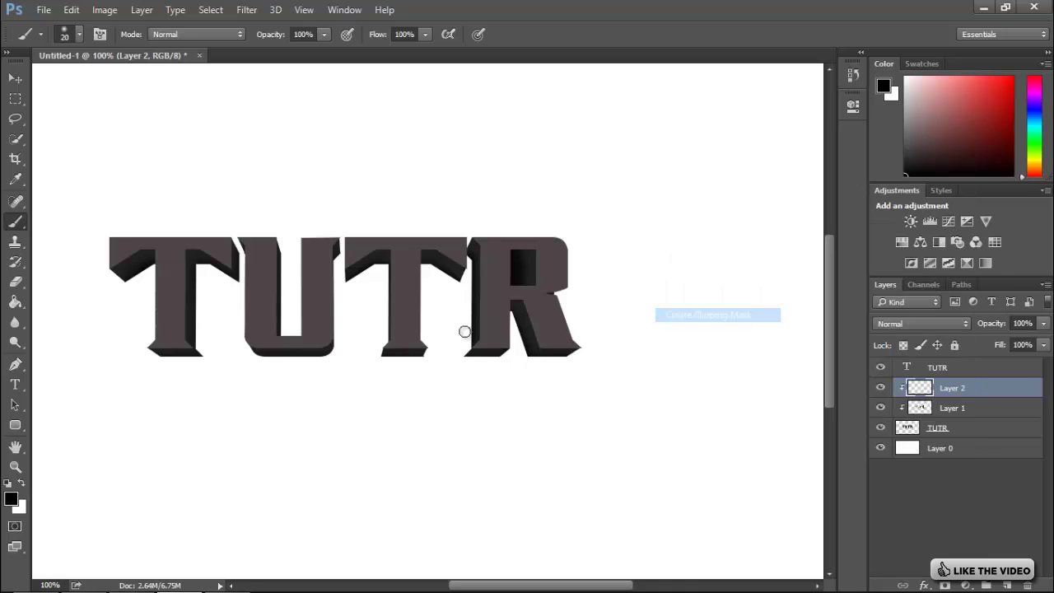
- Paint a soft white highlight with a 25 px brush on Layer 2 along the underside of the first T's left arm
left_click(23, 483)
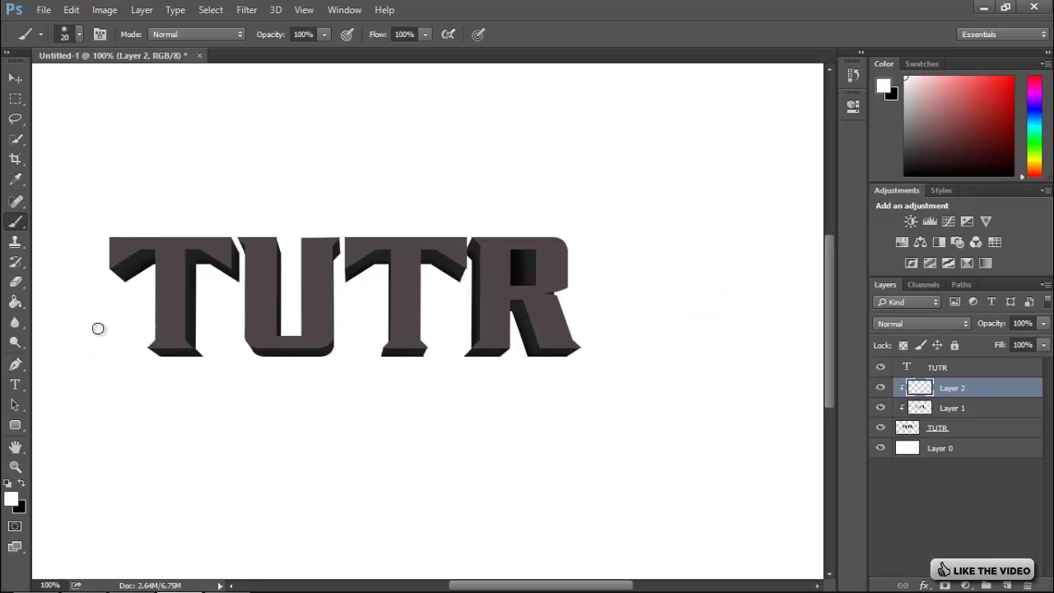
key("ctrl+plus")
key("ctrl+plus")
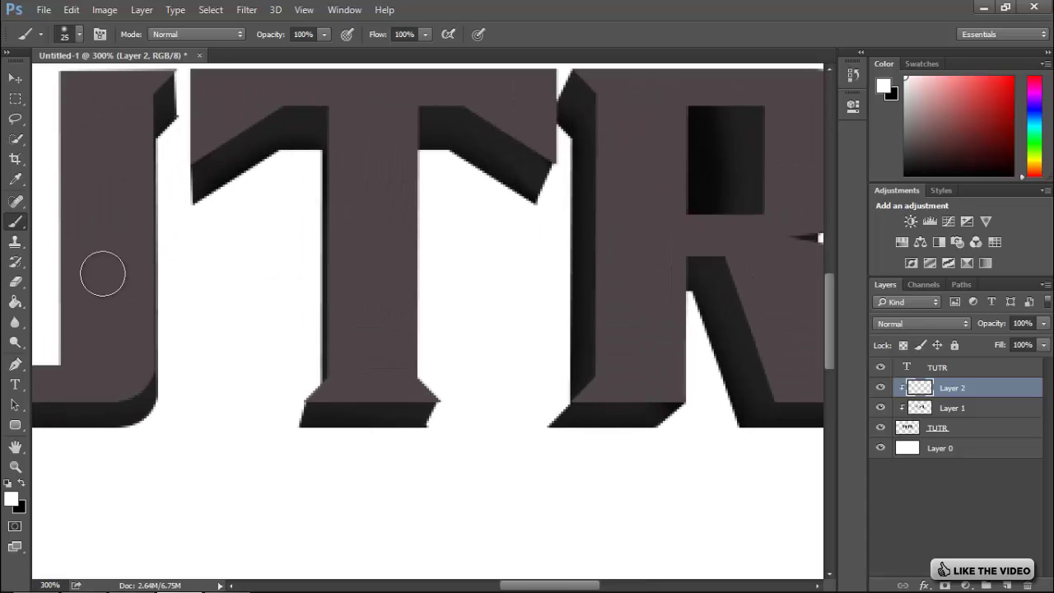
scroll(103, 273, "left", 10)
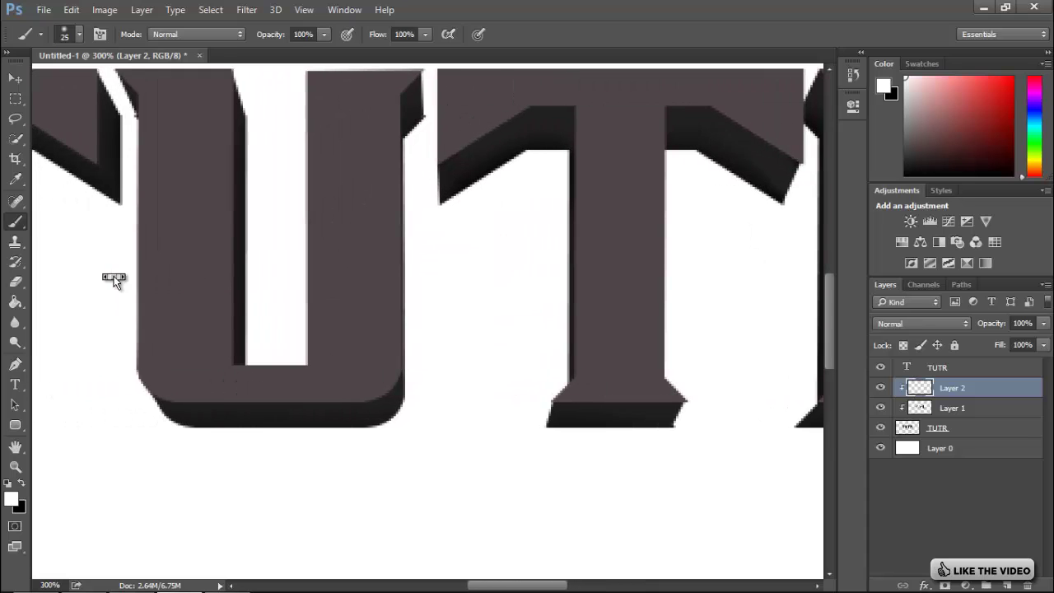
scroll(107, 276, "left", 12)
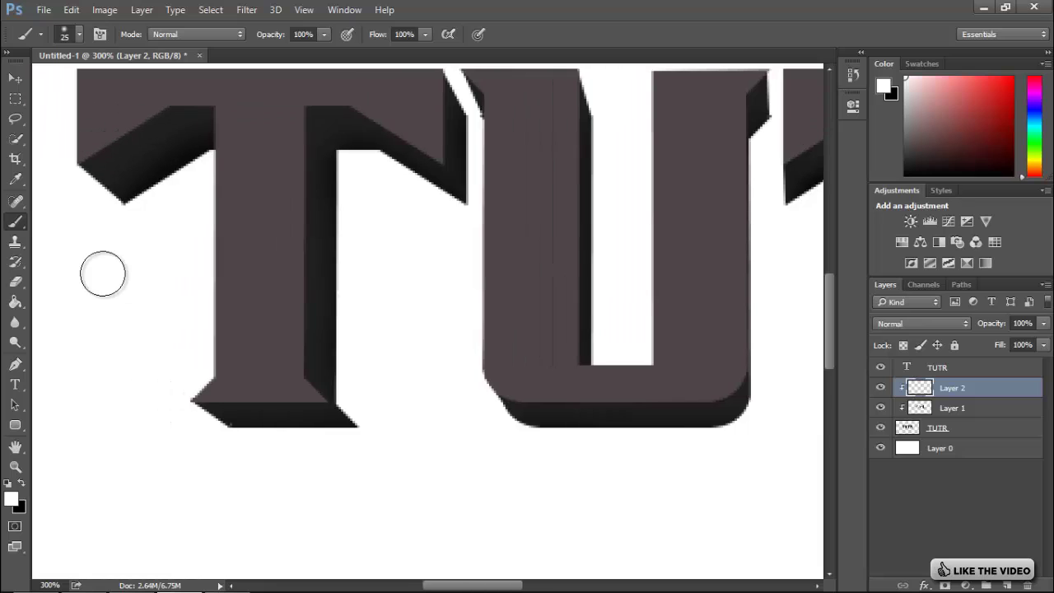
scroll(103, 274, "right", 20)
scroll(103, 278, "up", 5)
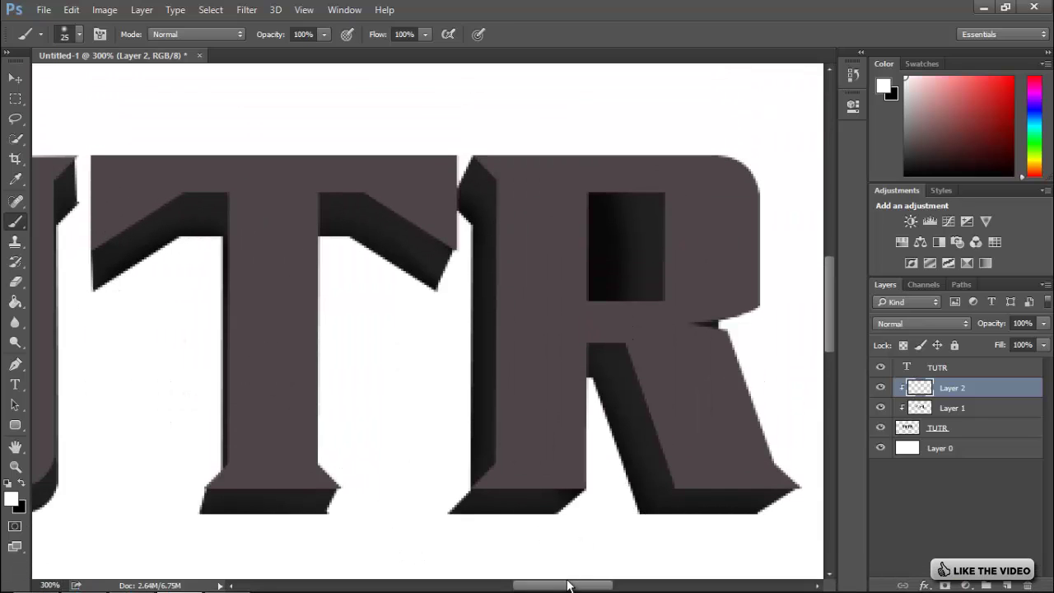
left_click_drag(567, 585, 458, 584)
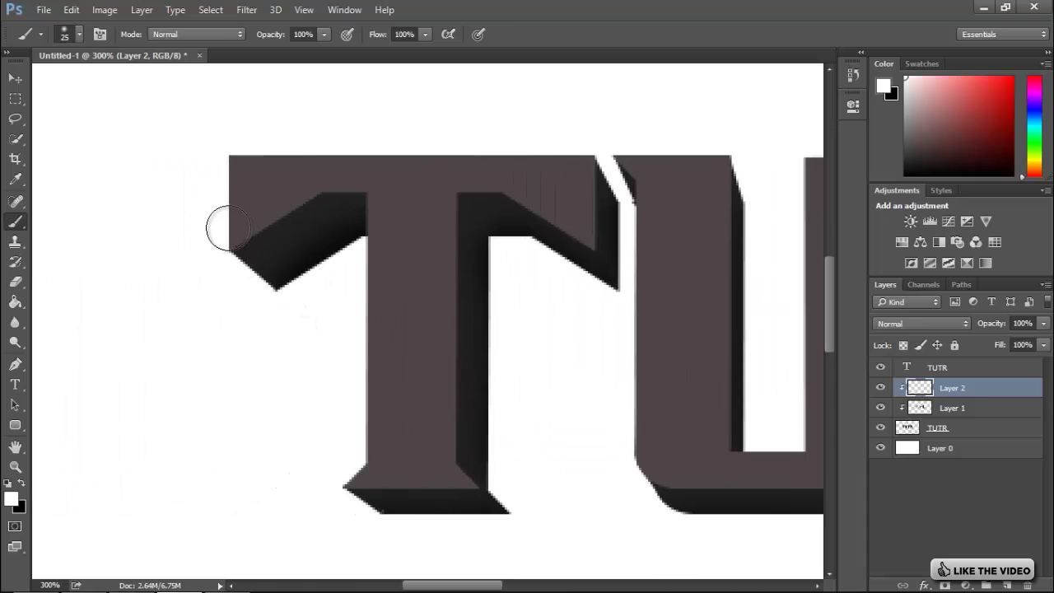
mouse_move(229, 227)
left_mouse_down()
mouse_move(271, 229)
mouse_move(371, 177)
left_mouse_up()
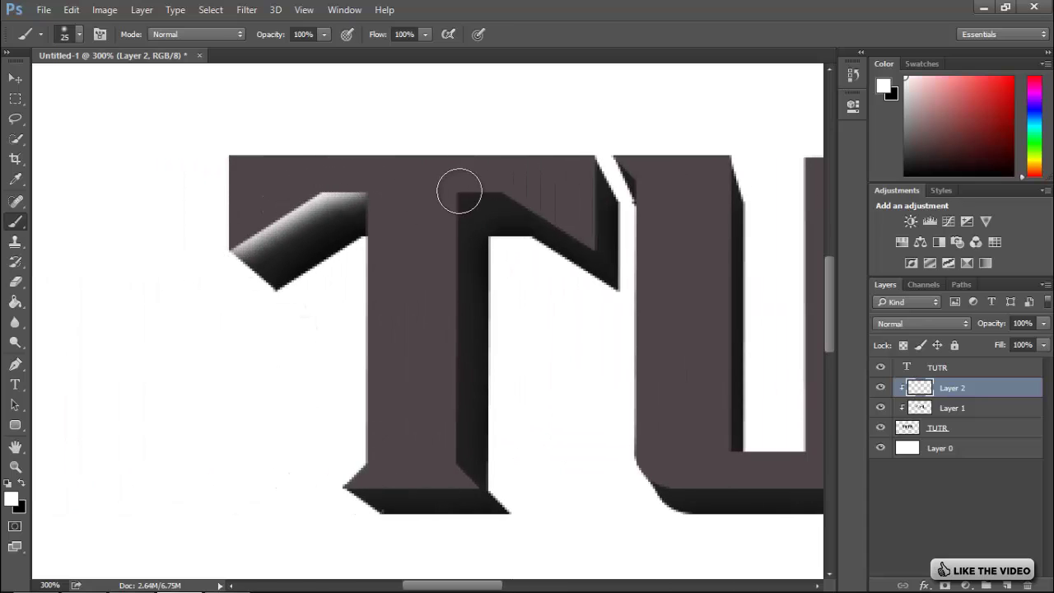
- Paint a soft white highlight around the tip of the first T's right arm with a 9 px brush, undoing excess strokes
mouse_move(569, 195)
left_mouse_down()
mouse_move(577, 181)
mouse_move(573, 218)
mouse_move(593, 248)
mouse_move(589, 185)
mouse_move(586, 217)
mouse_move(546, 203)
mouse_move(553, 220)
mouse_move(532, 207)
left_mouse_up()
key("bracketleft")
key("bracketleft")
key("bracketleft")
key("bracketleft")
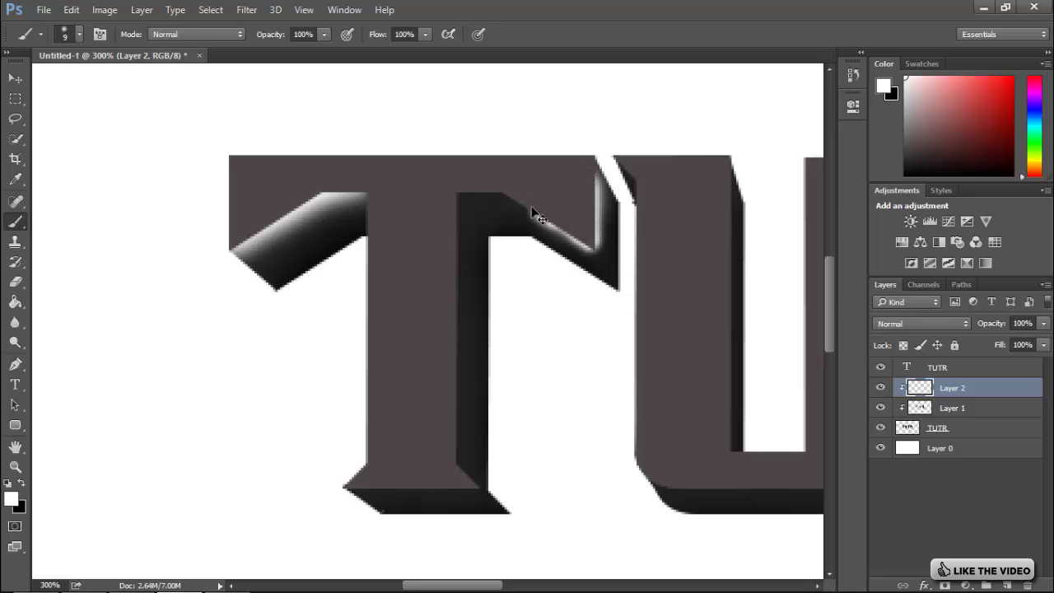
key("ctrl+alt+z")
key("ctrl+alt+z")
key("ctrl+alt+z")
key("ctrl+alt+z")
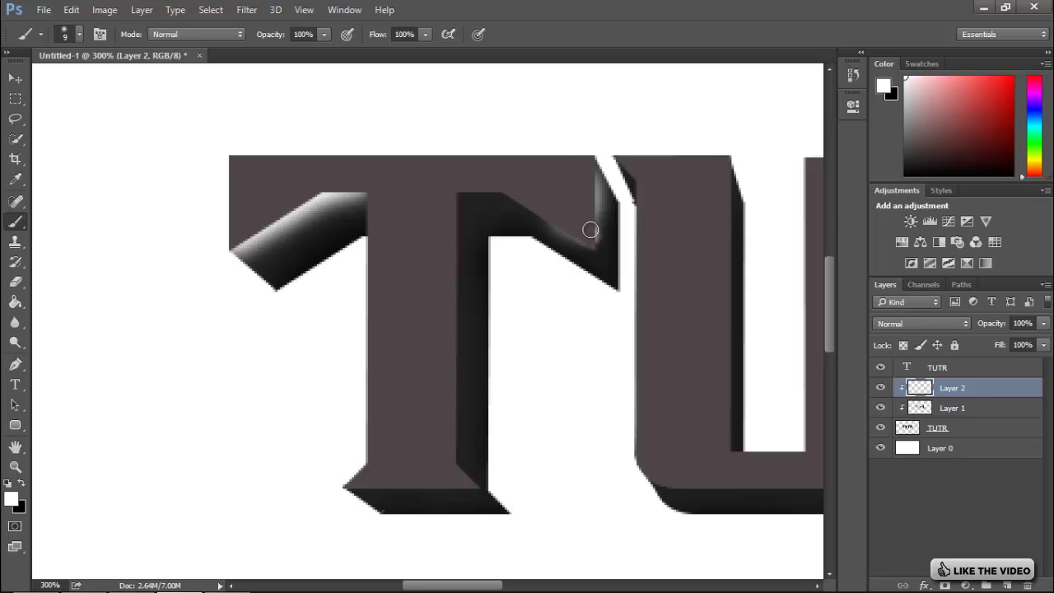
left_click_drag(590, 230, 590, 241)
key("ctrl+alt+z")
left_click(588, 238)
- Highlight the first T's right underside, stem and base with a 20 px white brush and erase the spill at the foot's corner
key("bracketright")
key("bracketright")
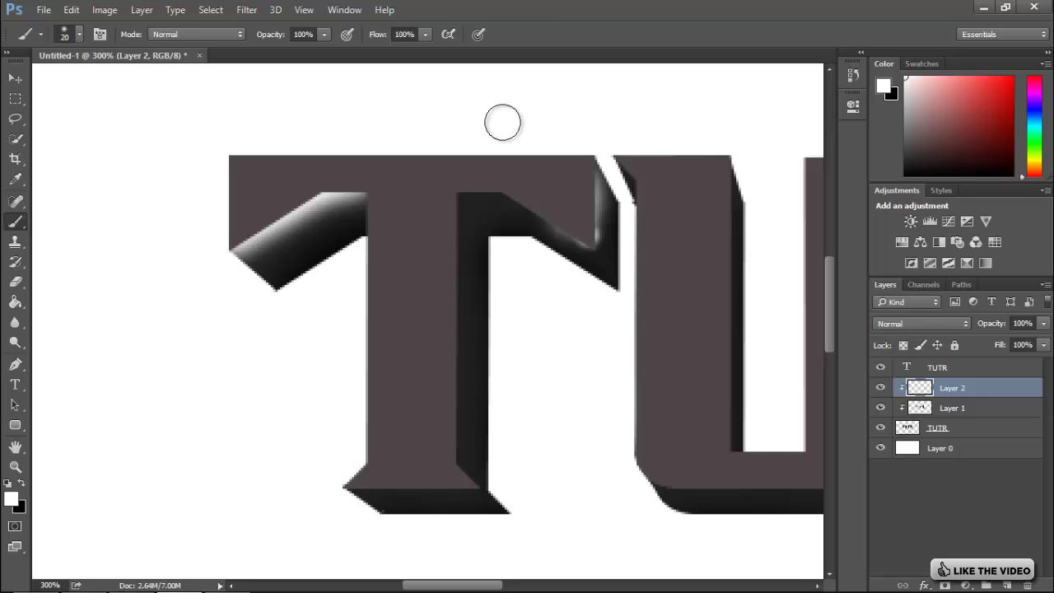
mouse_move(556, 209)
left_mouse_down()
mouse_move(506, 178)
mouse_move(445, 183)
mouse_move(433, 453)
left_mouse_up()
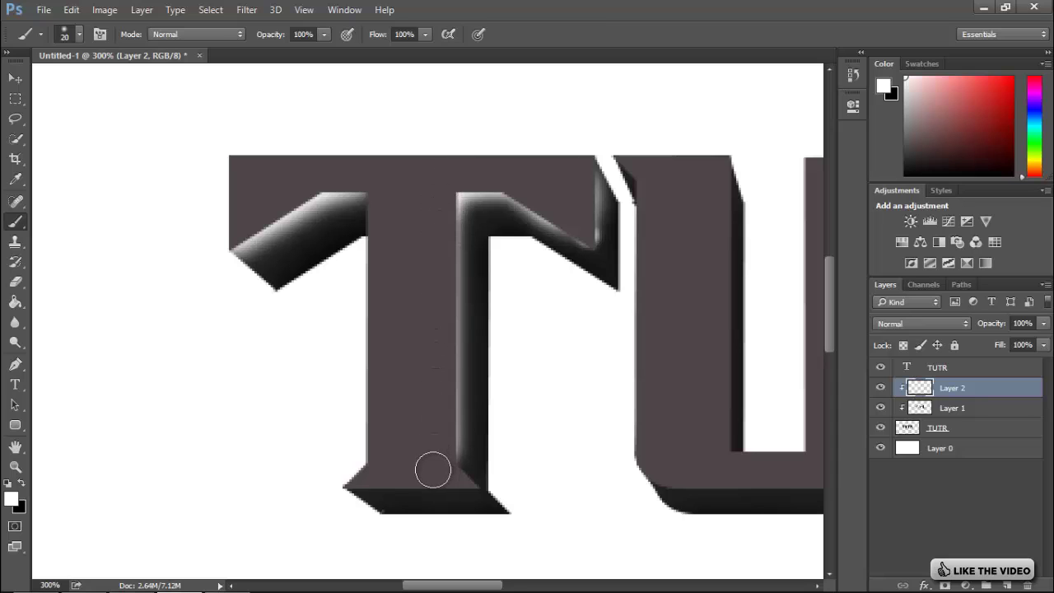
mouse_move(365, 475)
left_mouse_down()
mouse_move(420, 493)
mouse_move(459, 477)
left_mouse_up()
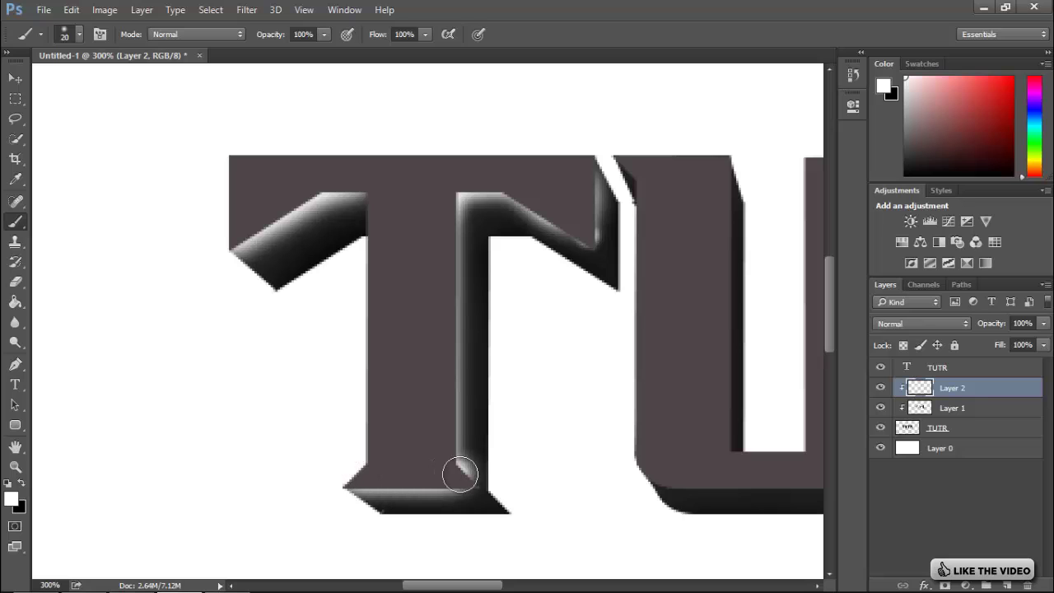
left_click(16, 283)
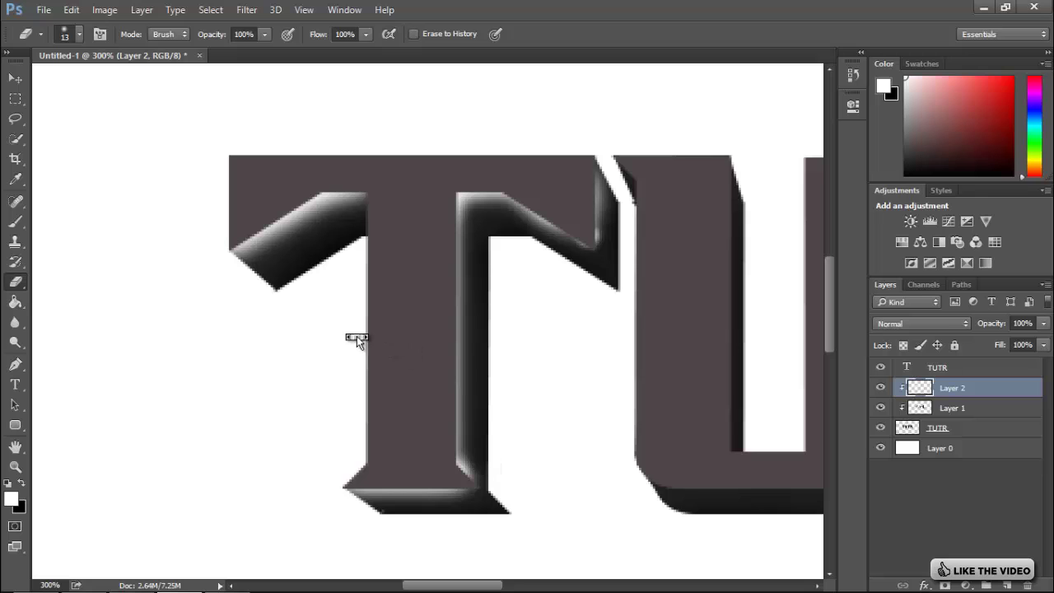
- Highlight the U's upper corners, inner gap and base on Layer 2 with the 20 px white brush
scroll(356, 336, "right", 6)
scroll(357, 336, "right", 2)
left_click(16, 221)
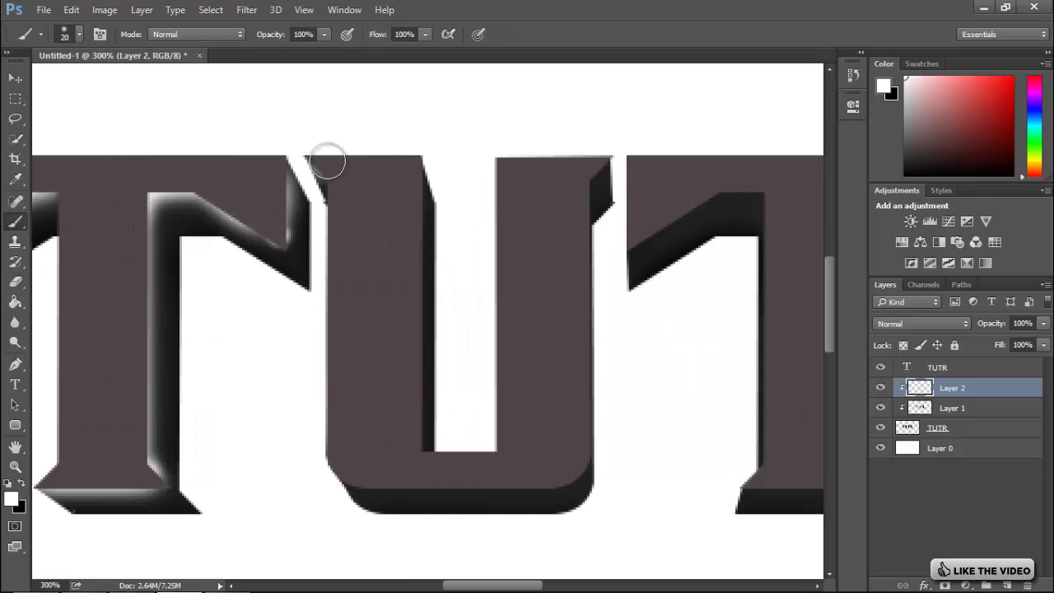
mouse_move(405, 170)
left_mouse_down()
mouse_move(391, 398)
mouse_move(365, 467)
mouse_move(522, 469)
mouse_move(572, 453)
left_mouse_up()
left_click_drag(579, 170, 614, 160)
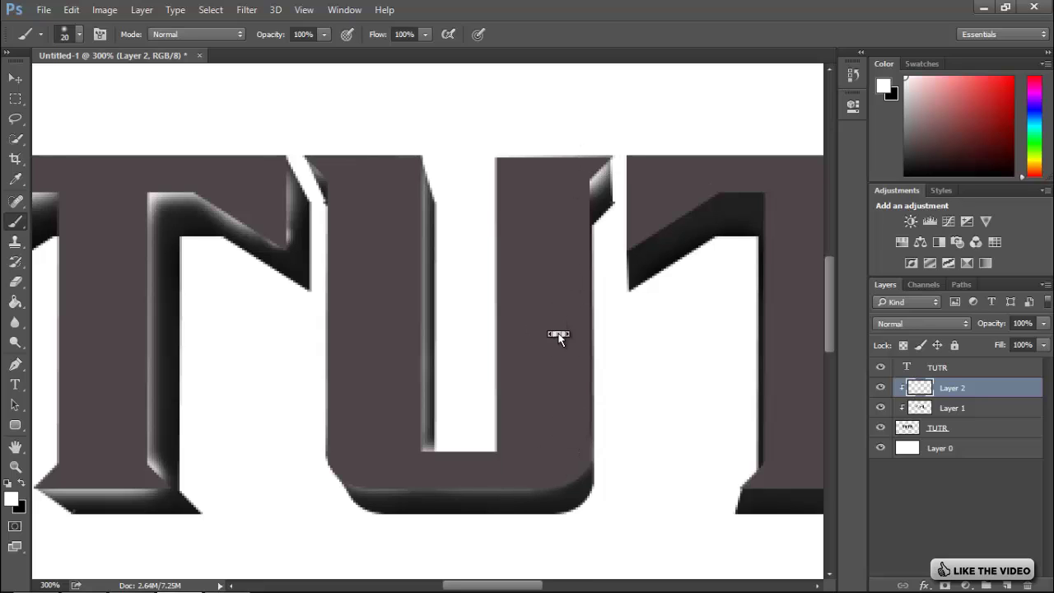
- Highlight the undersides of the second T's arms, its stem's left side and its base with the white brush
scroll(557, 337, "right", 7)
mouse_move(322, 223)
left_mouse_down()
mouse_move(362, 198)
mouse_move(438, 183)
left_mouse_up()
mouse_move(534, 194)
left_mouse_down()
mouse_move(636, 212)
mouse_move(663, 253)
left_mouse_up()
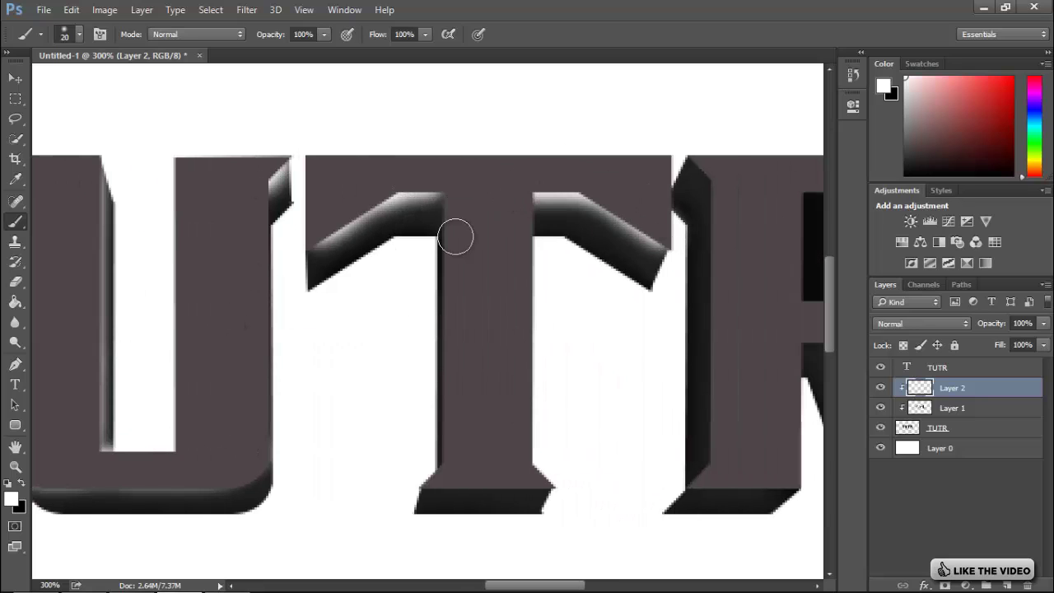
mouse_move(454, 235)
left_mouse_down()
mouse_move(464, 450)
mouse_move(430, 483)
mouse_move(536, 483)
left_mouse_up()
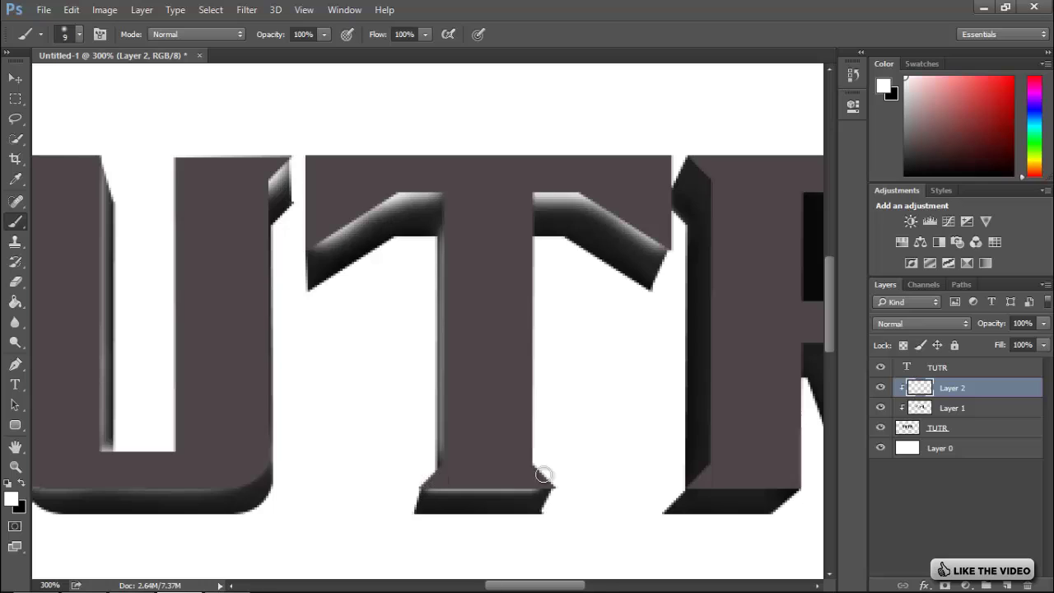
- Highlight the extruded left side of the R's stem and the top edge of its base with a 9 px white brush
scroll(642, 461, "right", 5)
mouse_move(509, 148)
left_mouse_down()
mouse_move(533, 181)
mouse_move(525, 469)
mouse_move(497, 483)
mouse_move(595, 482)
left_mouse_up()
key("bracketleft")
key("bracketleft")
scroll(576, 461, "right", 4)
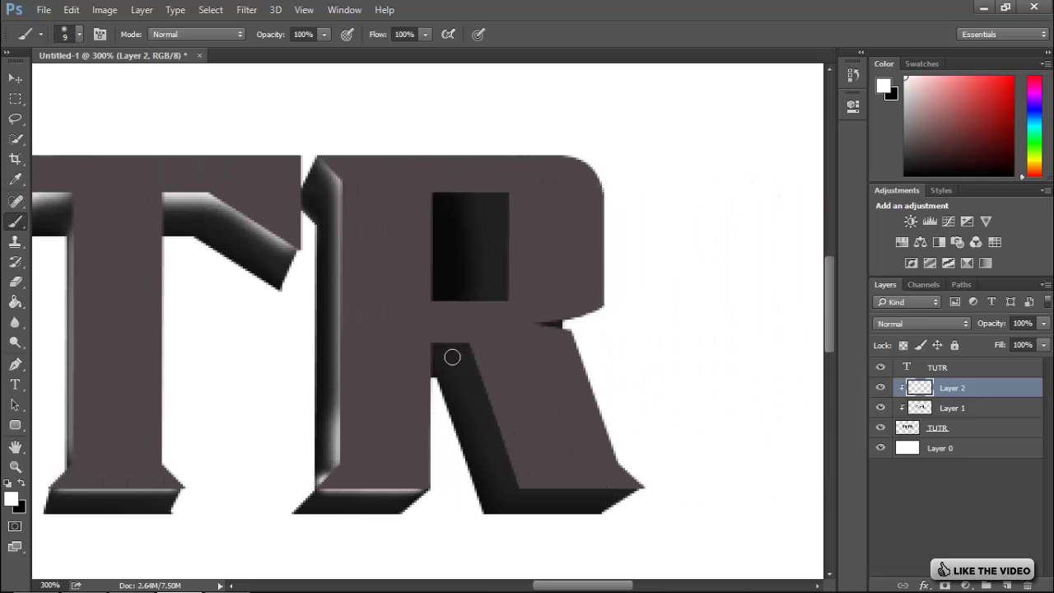
- Highlight the R's diagonal leg and counter with a 25 px white brush, erasing the spill along the counter's lower edge
key("bracketright")
key("bracketright")
key("bracketright")
key("bracketright")
mouse_move(447, 318)
left_mouse_down()
mouse_move(531, 460)
mouse_move(630, 491)
left_mouse_up()
left_click_drag(518, 199, 524, 294)
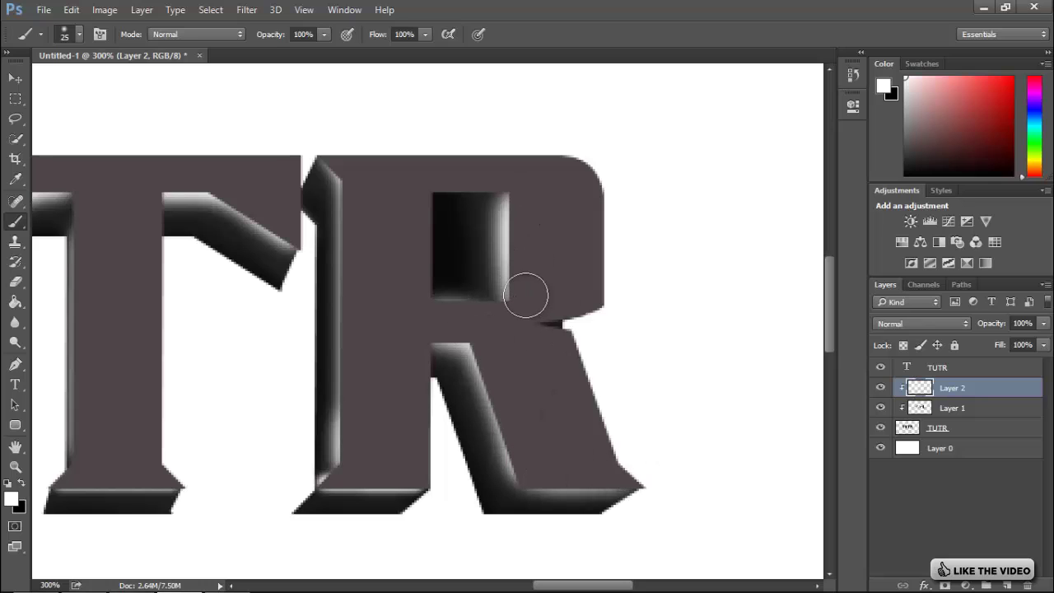
key("e")
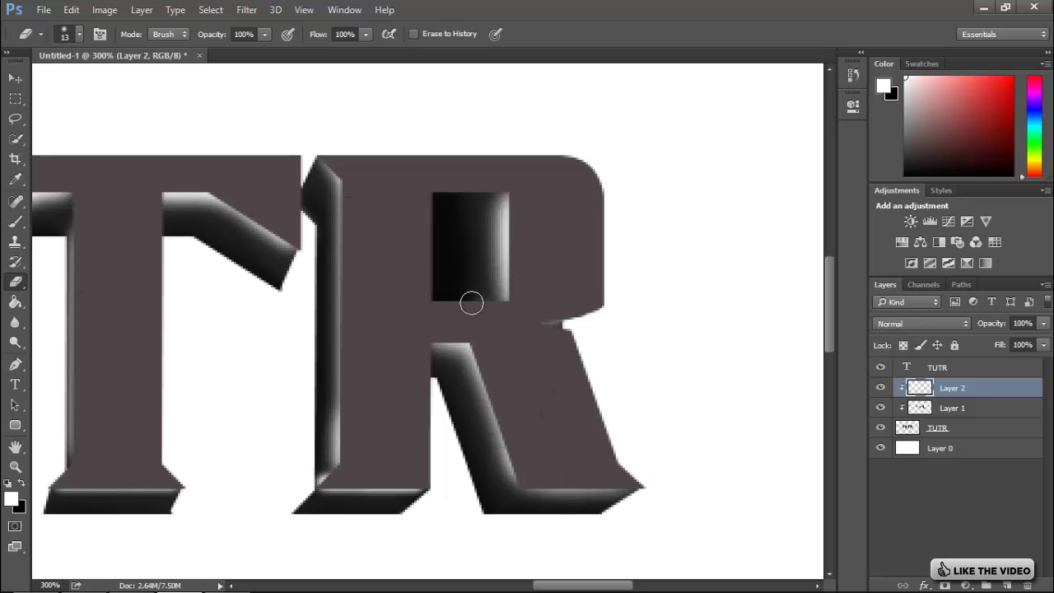
- Move Layer 2 beneath Layer 1 in the clipped layer stack
key("ctrl+bracketleft")
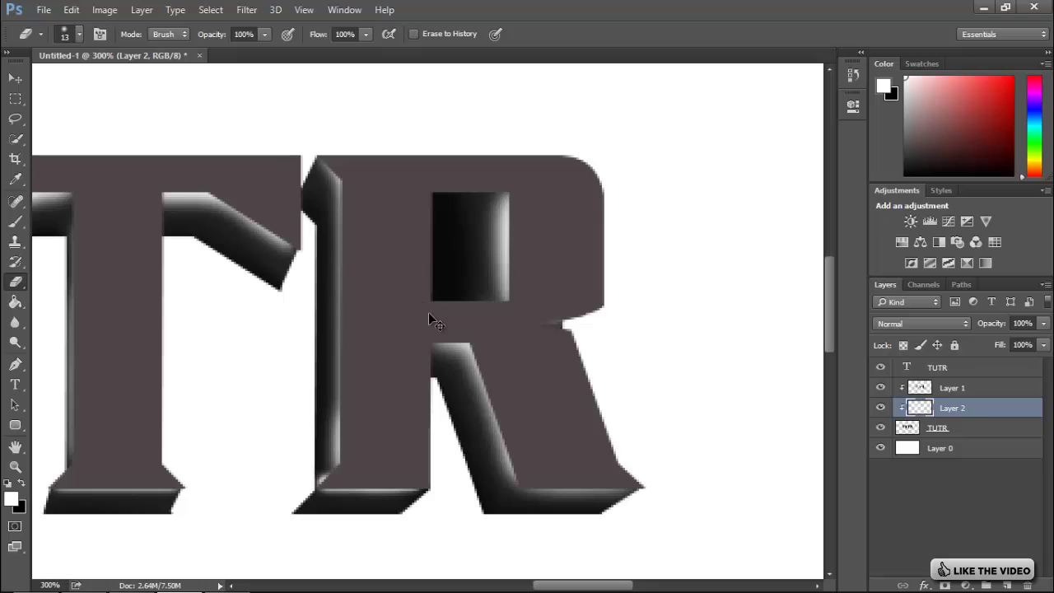
key("ctrl+minus")
key("ctrl+minus")
key("ctrl+minus")
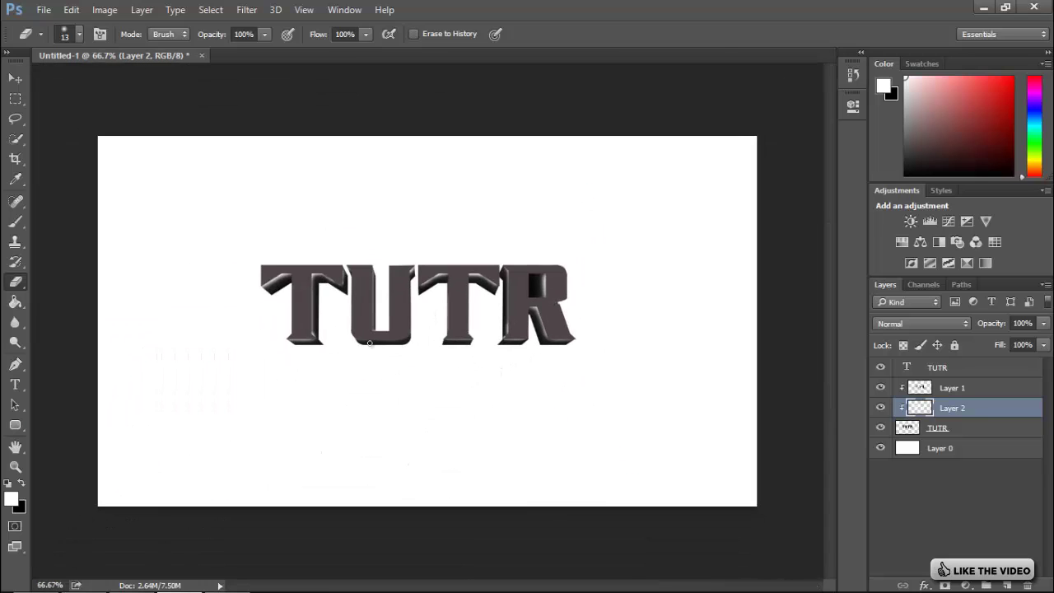
- Try Layer 2 above the TUTR text layer and return it beneath Layer 1
key("ctrl+bracketright")
key("ctrl+bracketright")
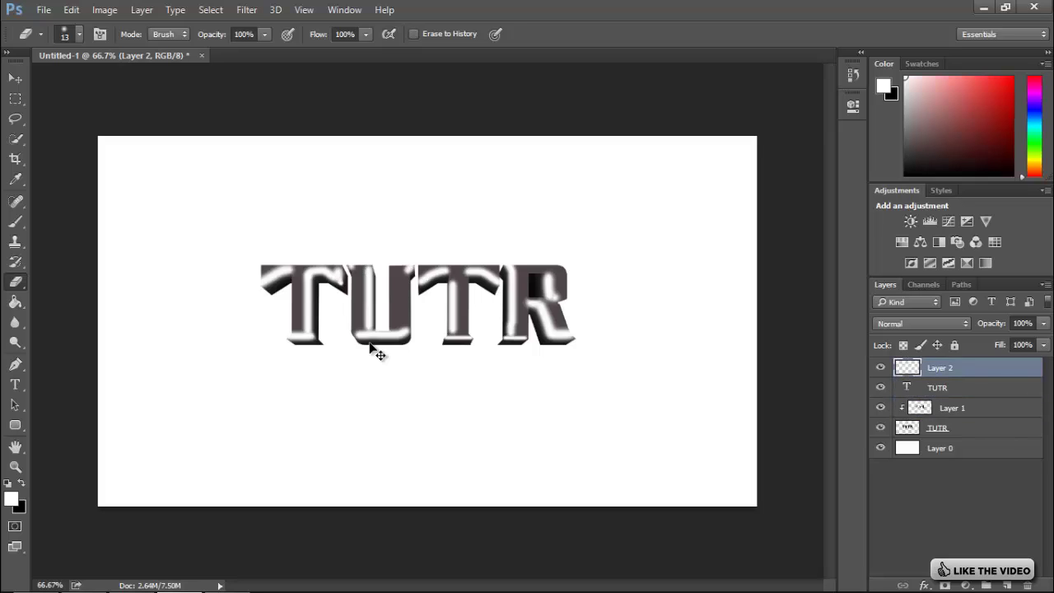
key("ctrl+bracketleft")
key("ctrl+bracketleft")
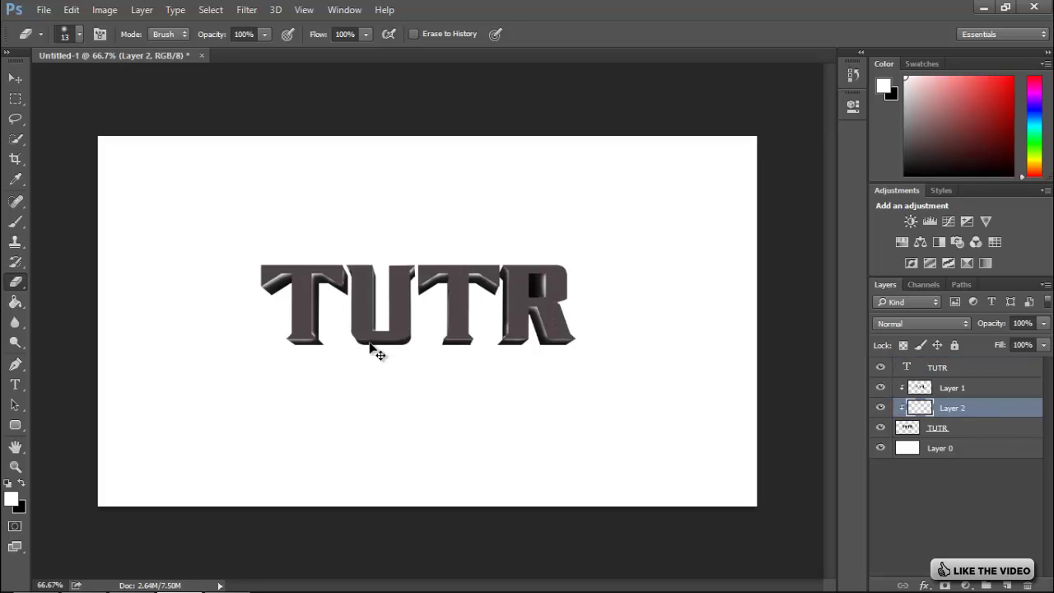
- Strengthen the highlight along the U's base with a 25 px white brush and erase the excess at its inner corner
scroll(370, 344, "up", 3, "alt")
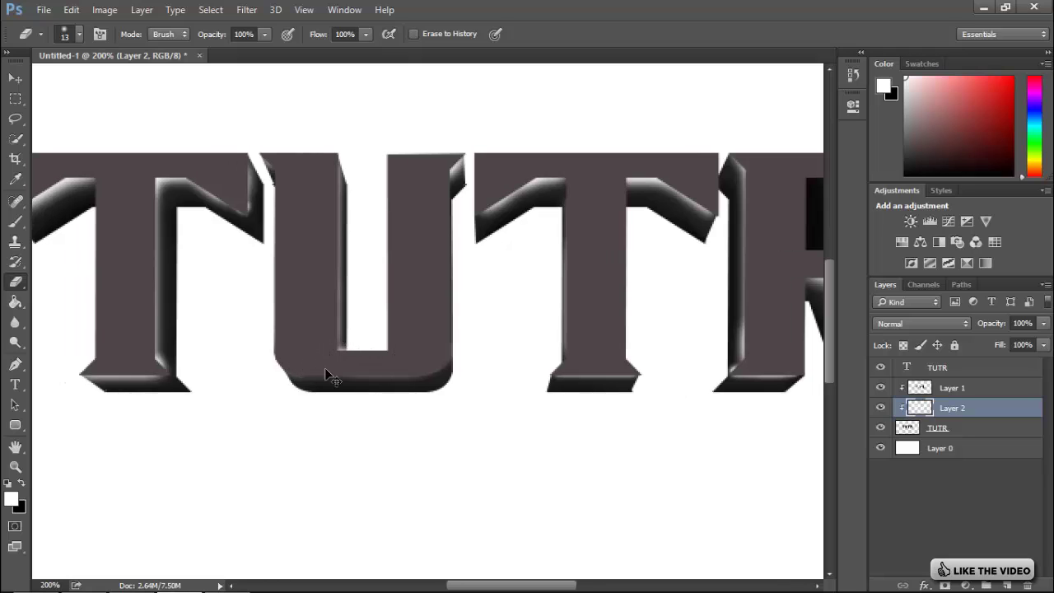
left_click(14, 221)
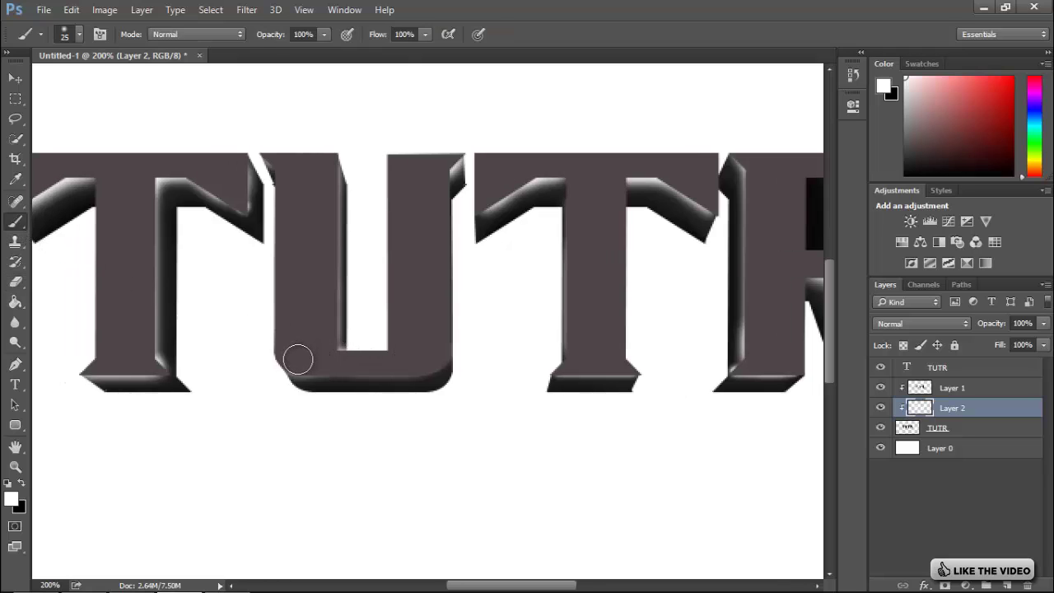
left_click_drag(297, 360, 440, 351)
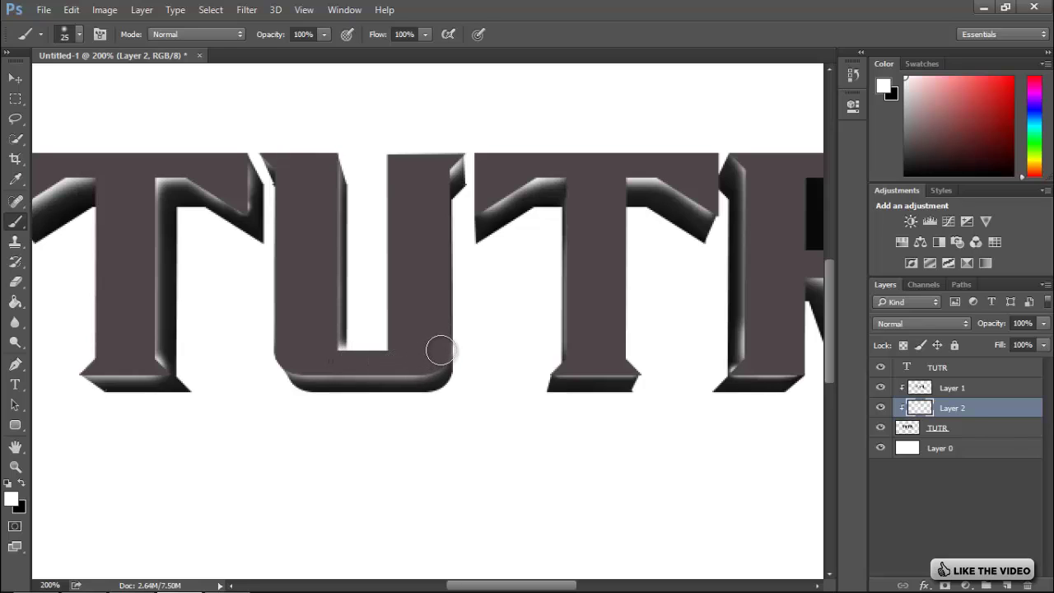
left_click(15, 282)
left_click_drag(327, 347, 360, 353)
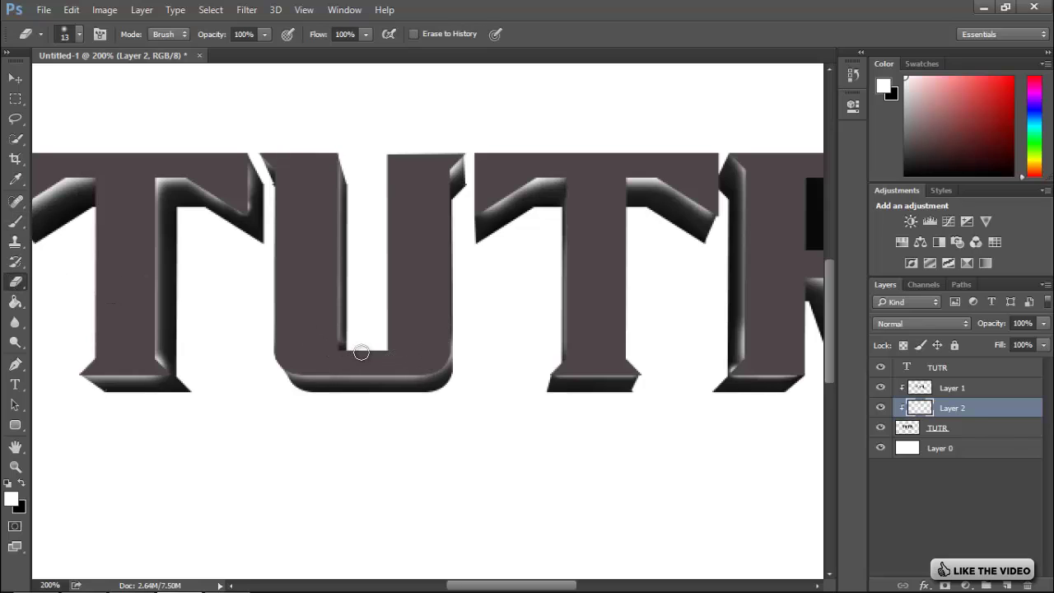
left_click(14, 220)
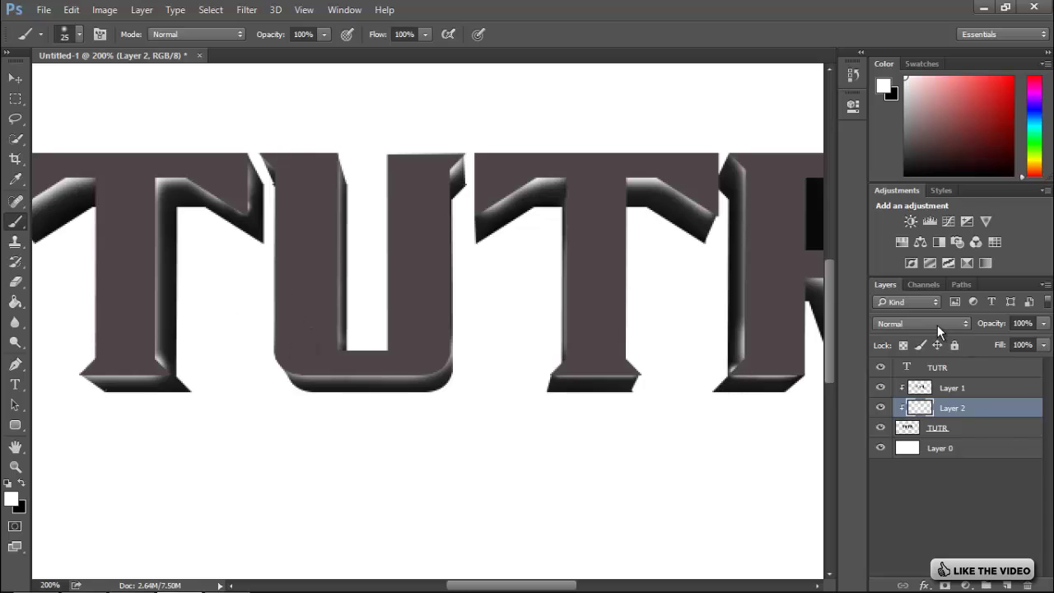
- Set Layer 2's blend mode to Overlay and its opacity to 92%
left_click(937, 325)
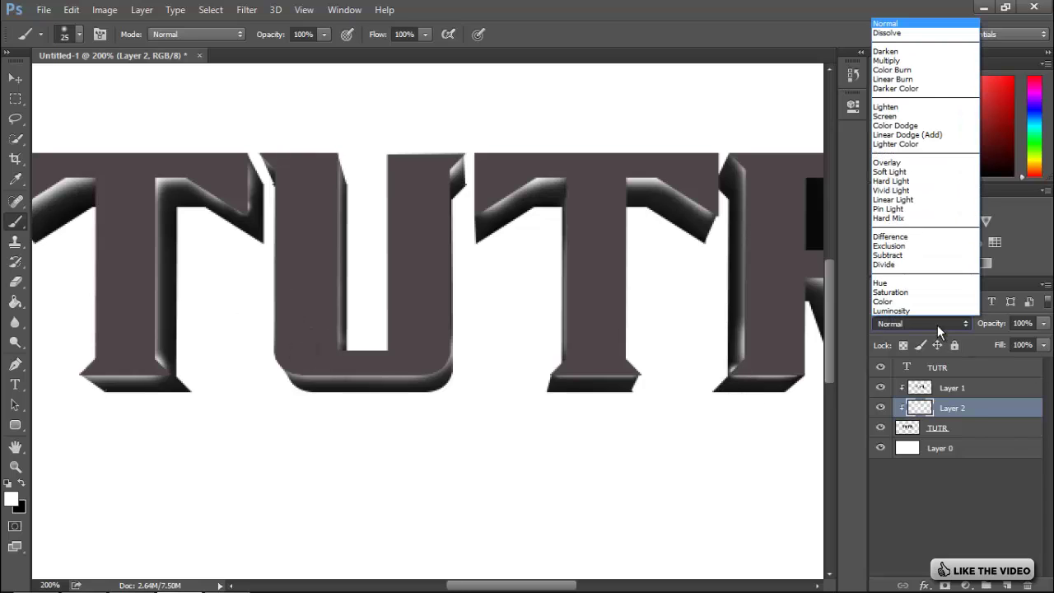
left_click(912, 163)
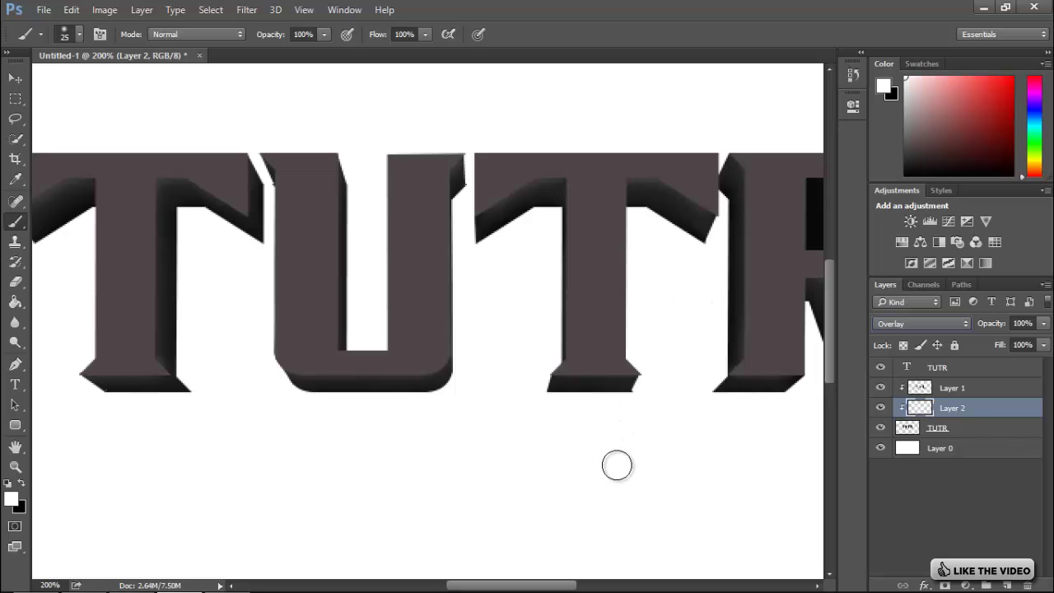
key("ctrl+minus")
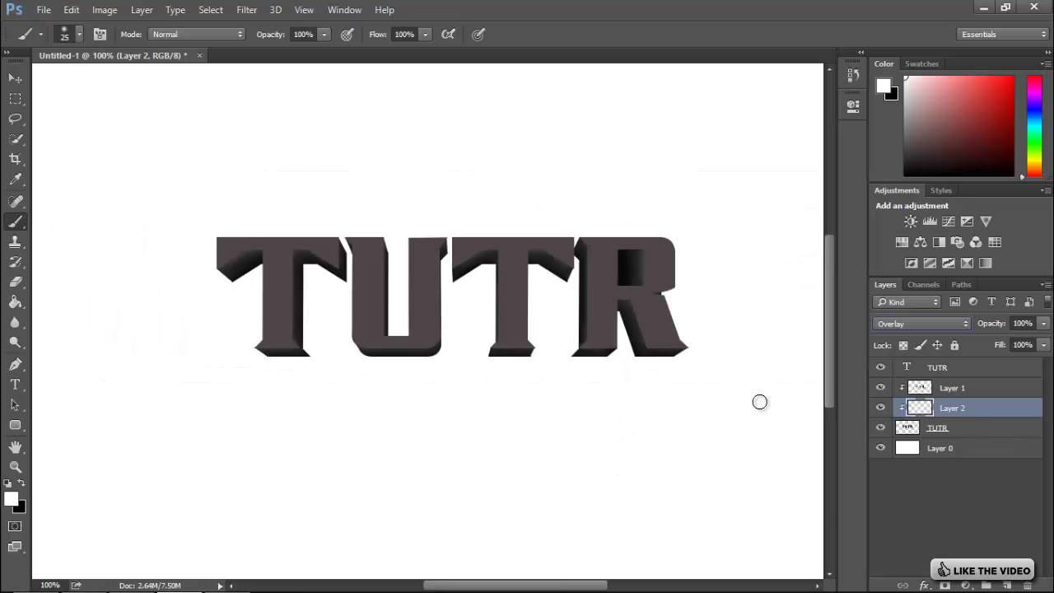
left_click_drag(992, 324, 992, 329)
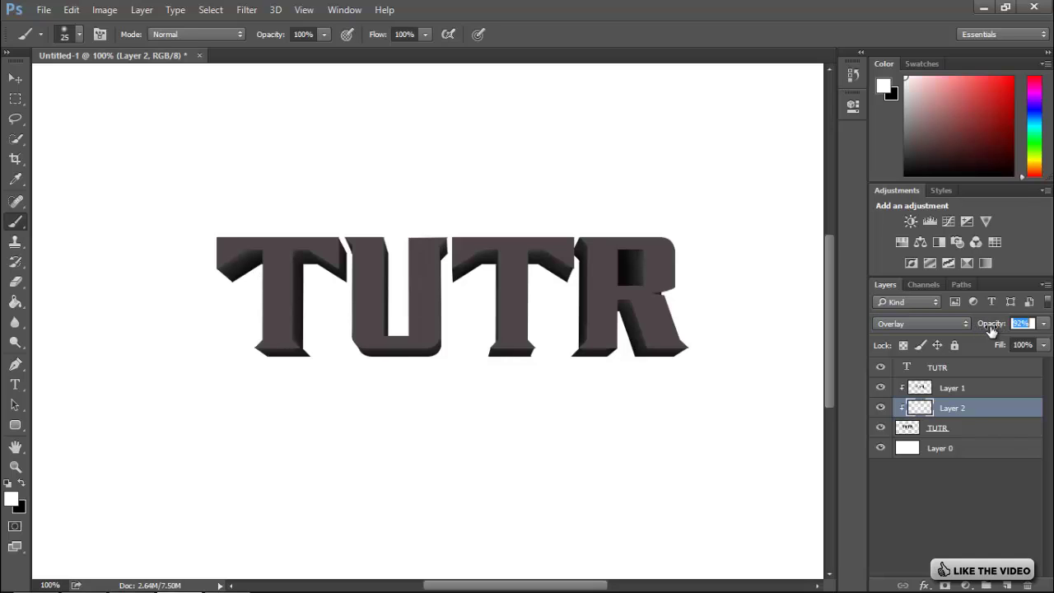
key("Return")
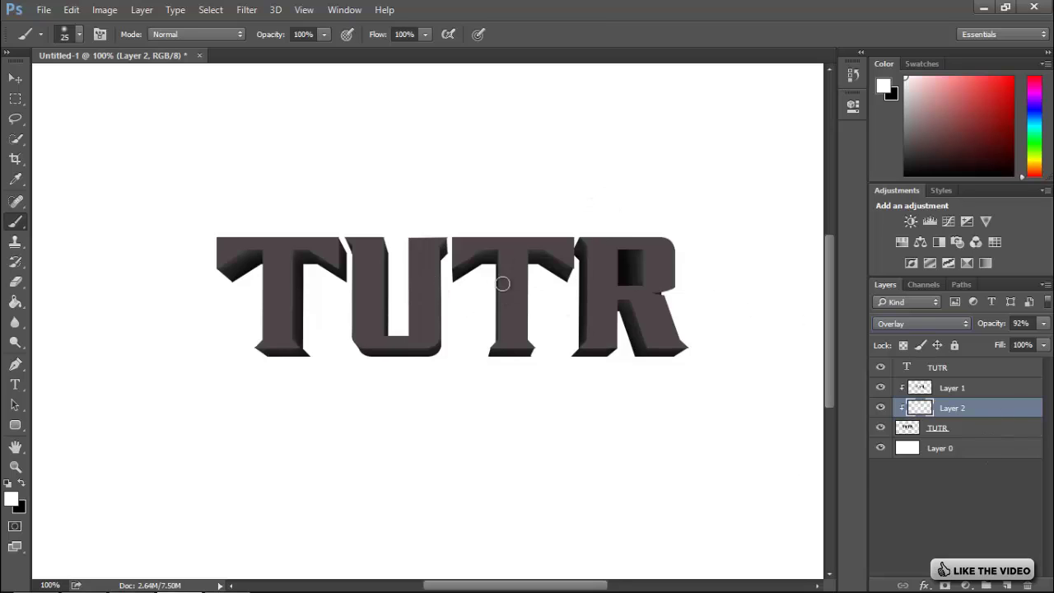
- Examine the top TUTR text layer's style presets and the available style libraries and loading options
left_click(16, 76)
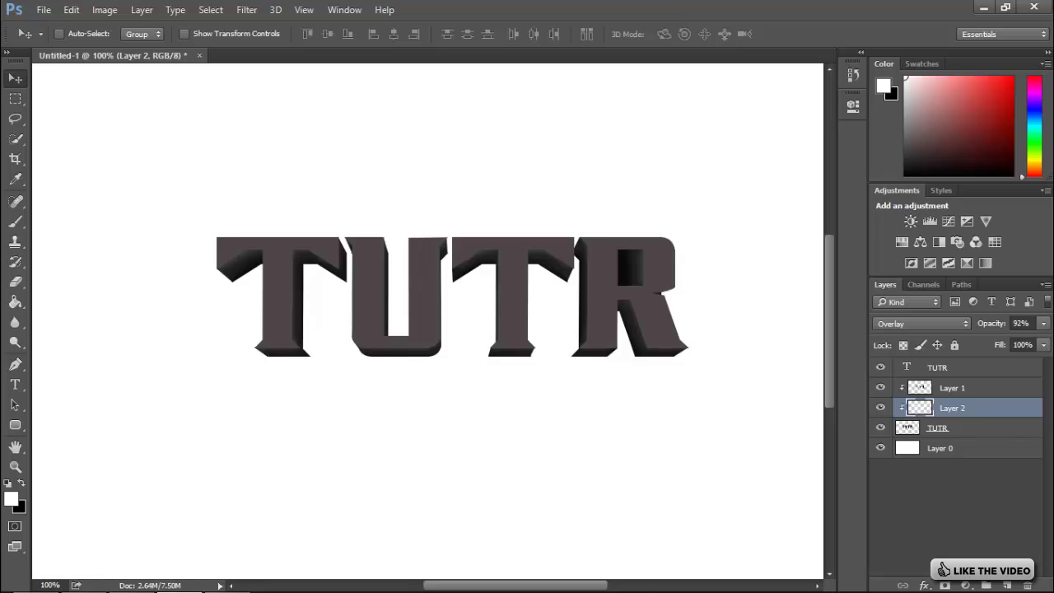
left_click(972, 367)
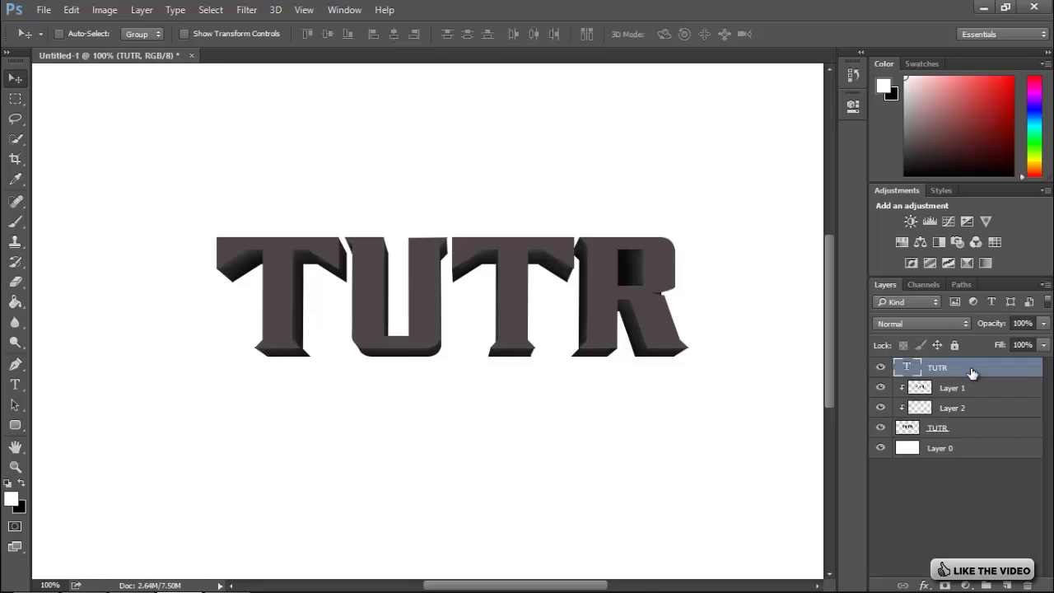
left_click(880, 369)
left_click(880, 368)
double_click(991, 376)
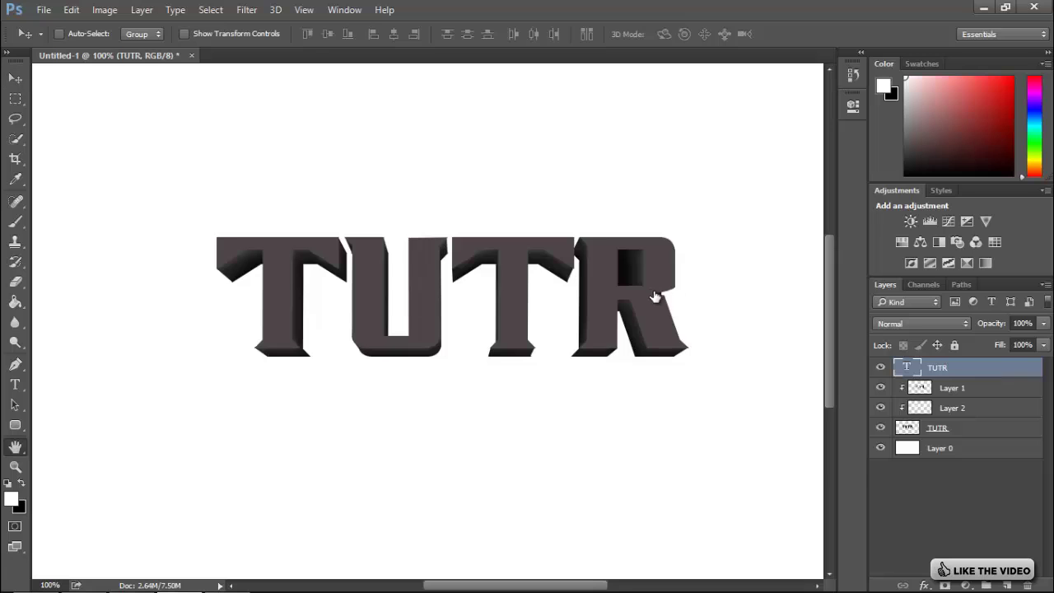
left_click(513, 123)
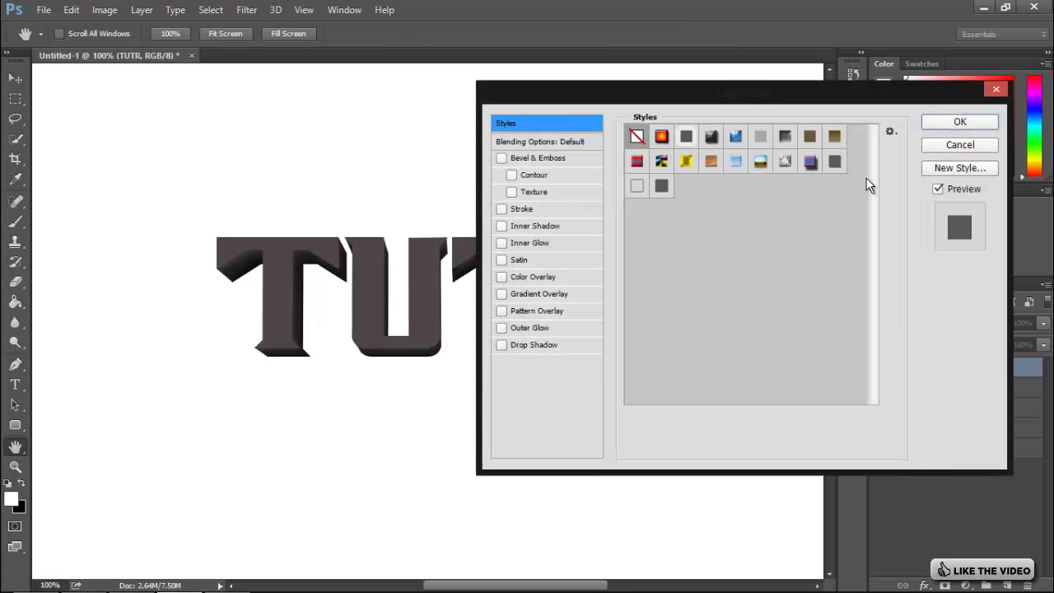
left_click_drag(731, 102, 878, 94)
left_click_drag(878, 55, 824, 64)
left_click(998, 109)
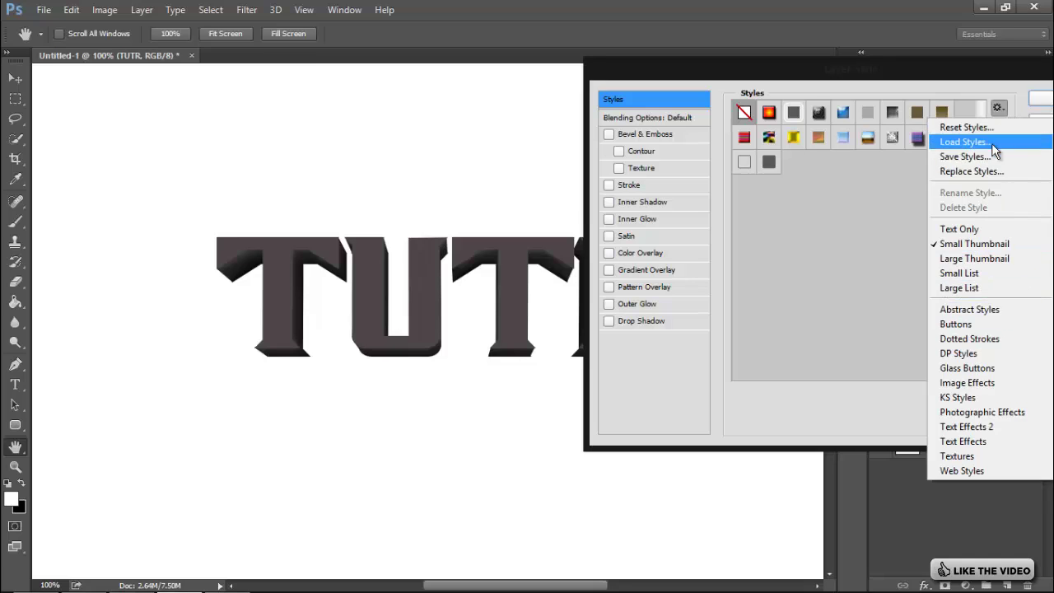
left_click(954, 78)
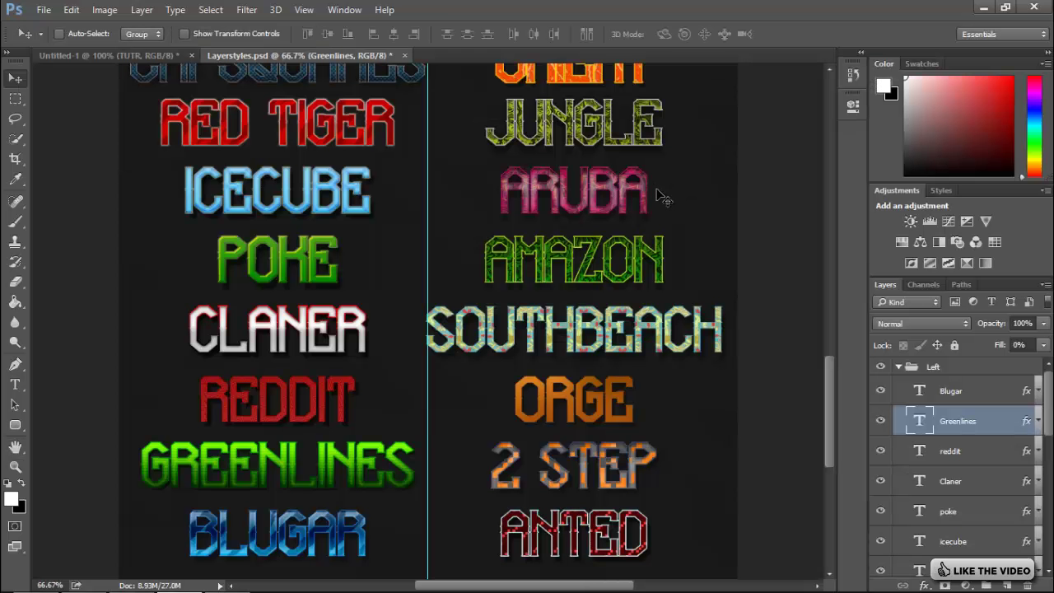
- Apply the Greenlines layer style from Layerstyles.psd to the top TUTR text layer in Untitled-1
scroll(659, 197, "down", 5)
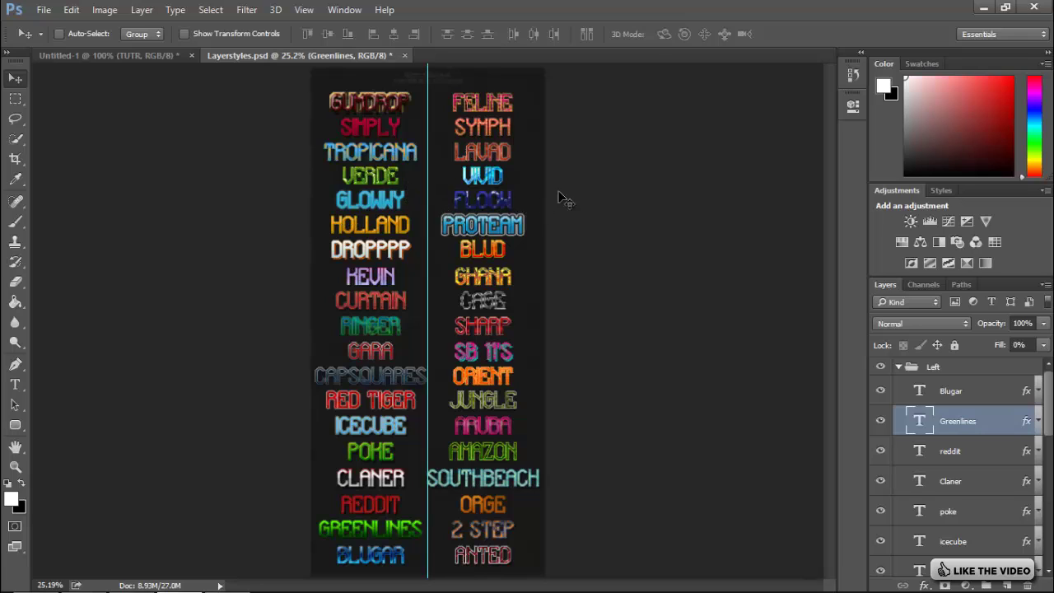
left_click(139, 52)
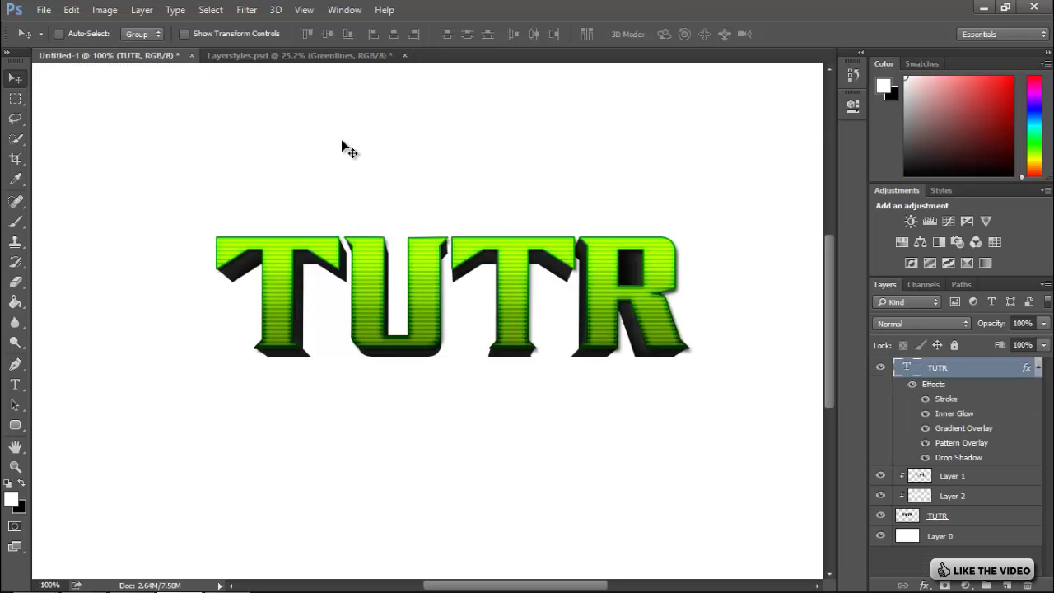
- Rasterize the layer style of the top TUTR text layer
left_click(1039, 369)
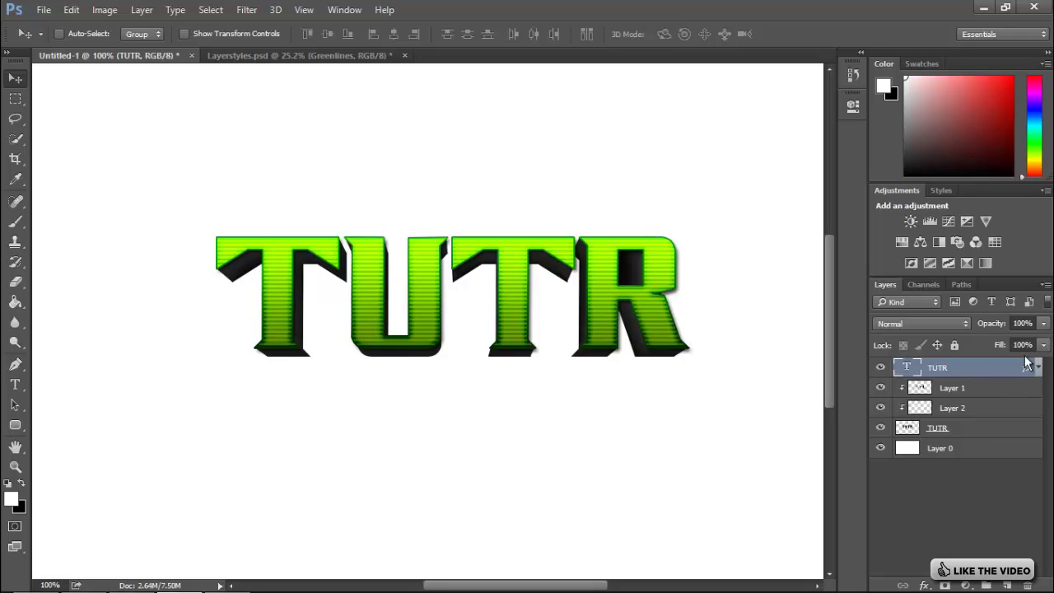
right_click(986, 375)
left_click(745, 285)
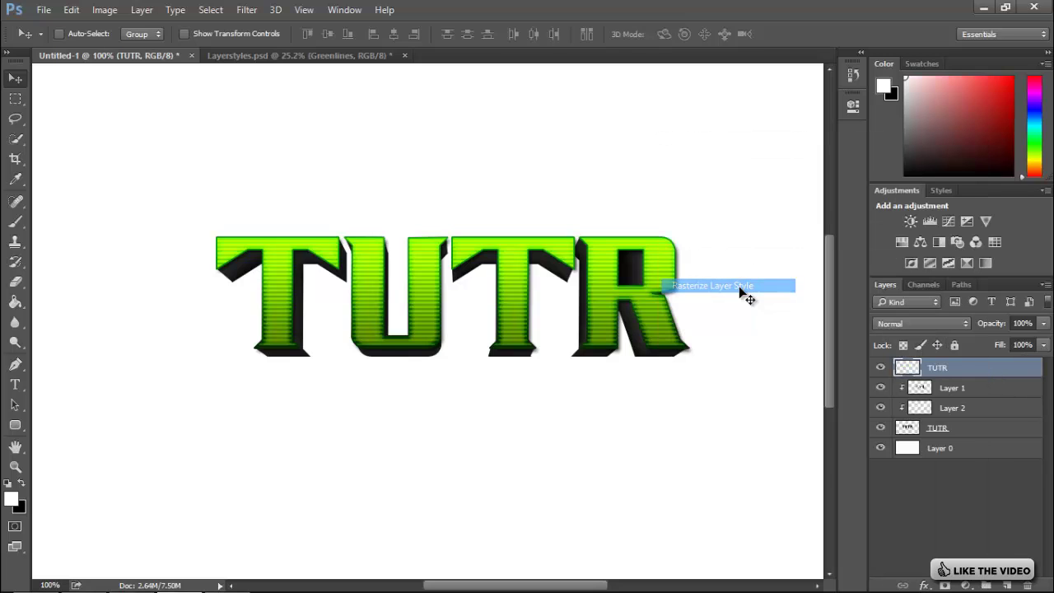
left_click(881, 367)
left_click(880, 368)
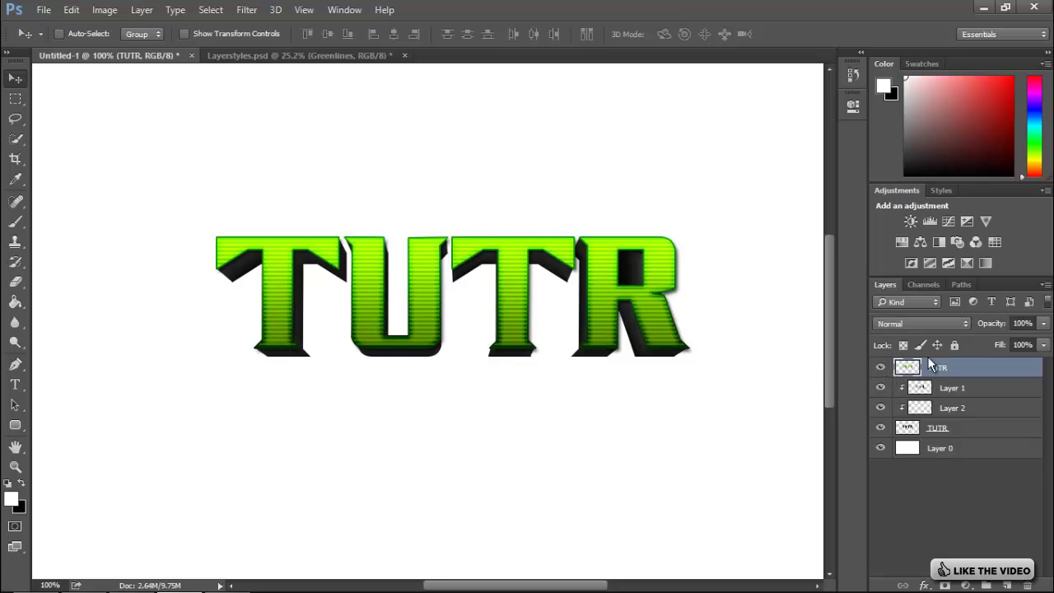
- Add a drop shadow to the top TUTR layer with 23% opacity, 0 px distance and global light off
double_click(972, 373)
left_click(514, 327)
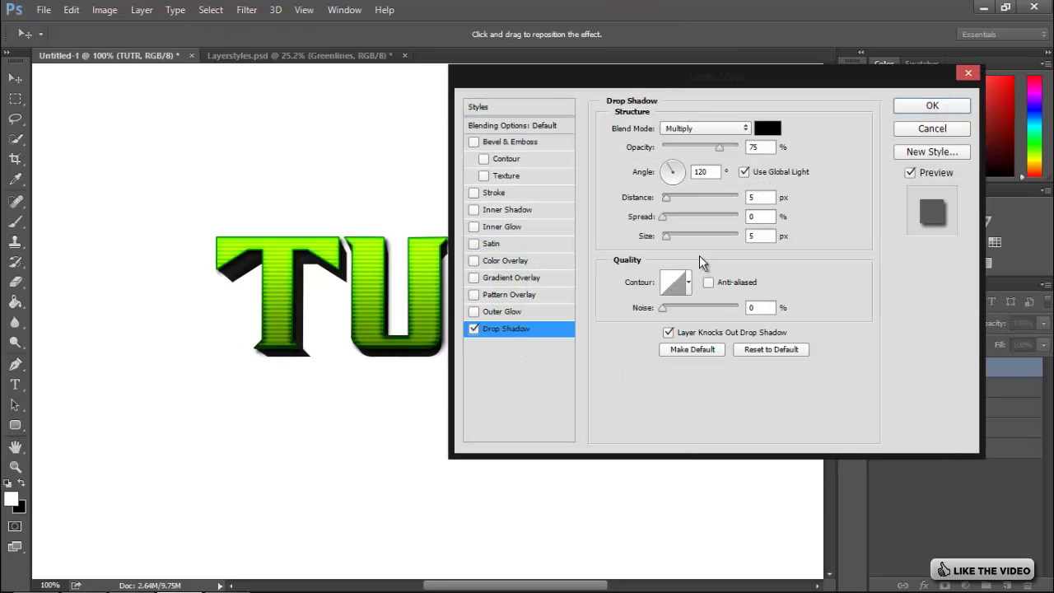
left_click(704, 147)
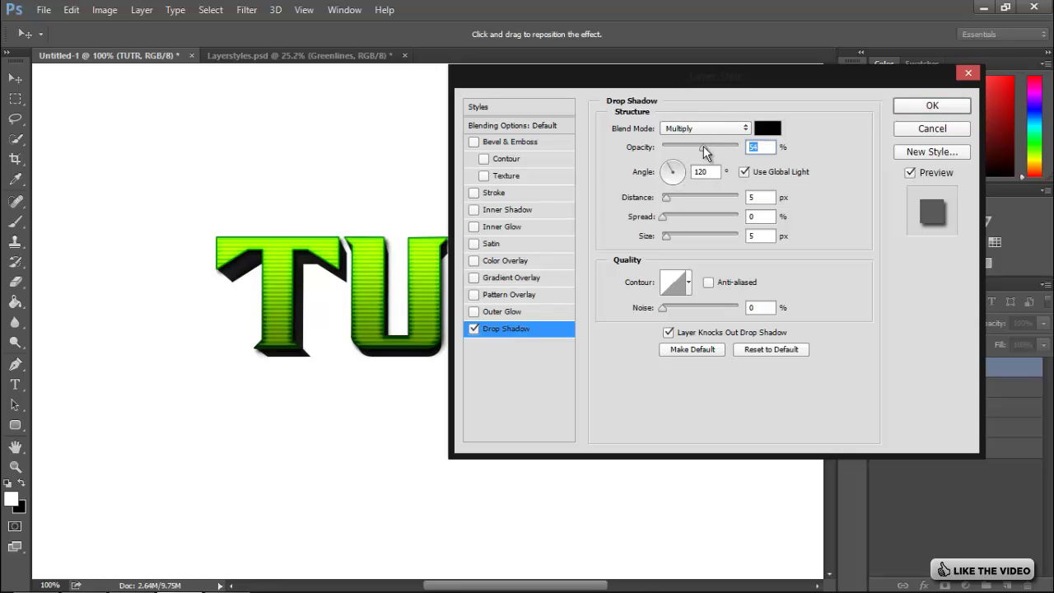
left_click(758, 198)
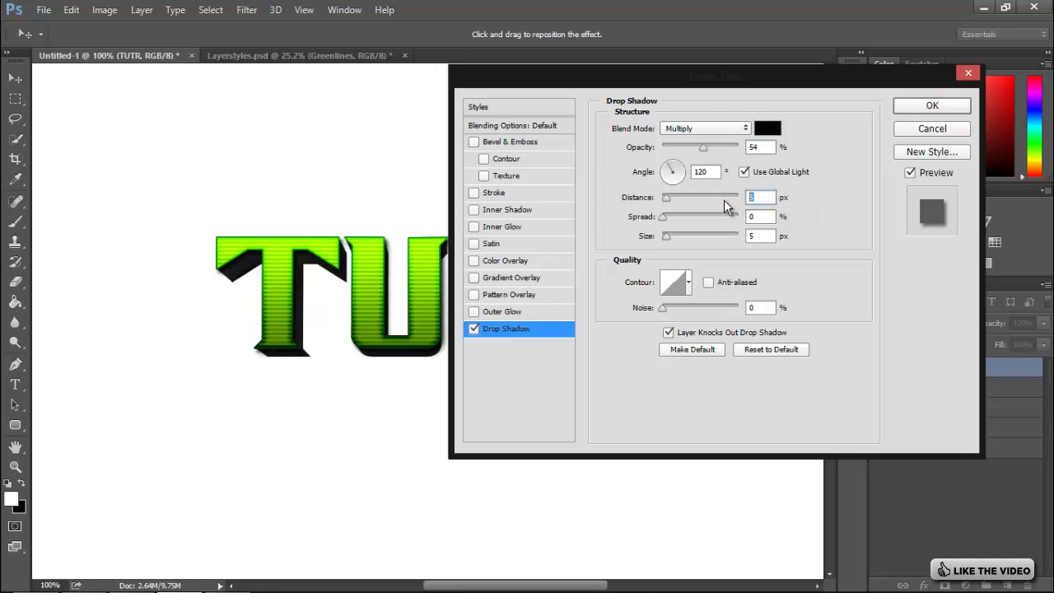
type("0")
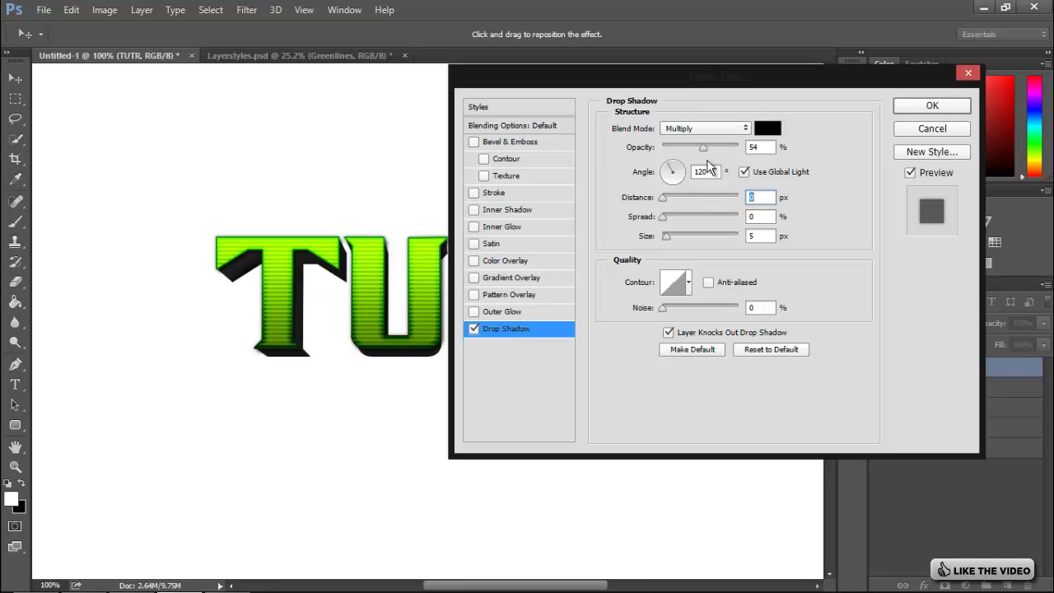
left_click(682, 147)
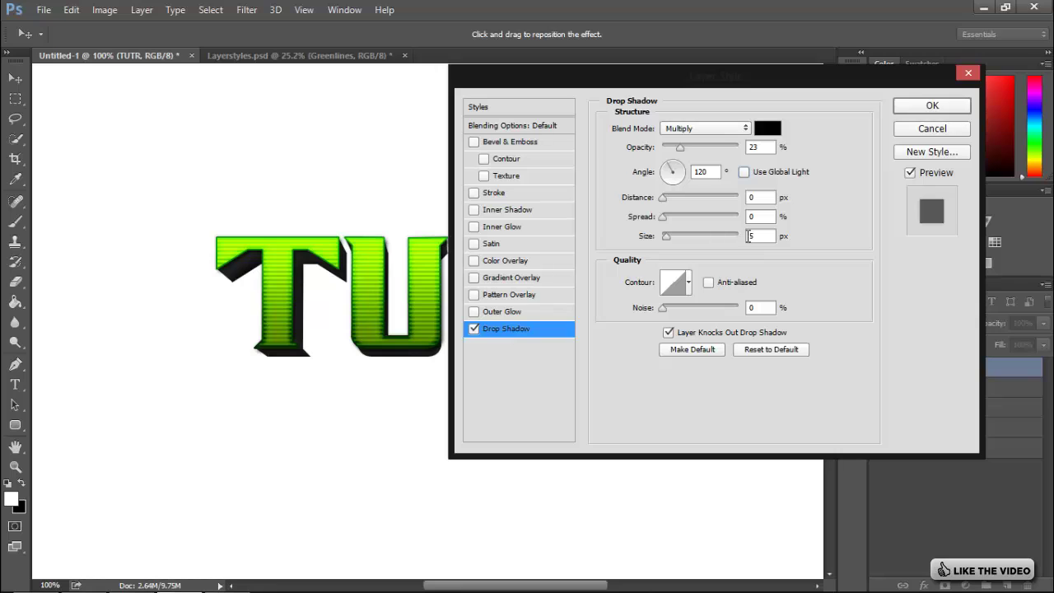
mouse_move(669, 236)
left_mouse_down()
mouse_move(688, 233)
mouse_move(623, 247)
mouse_move(668, 235)
left_mouse_up()
left_click(933, 107)
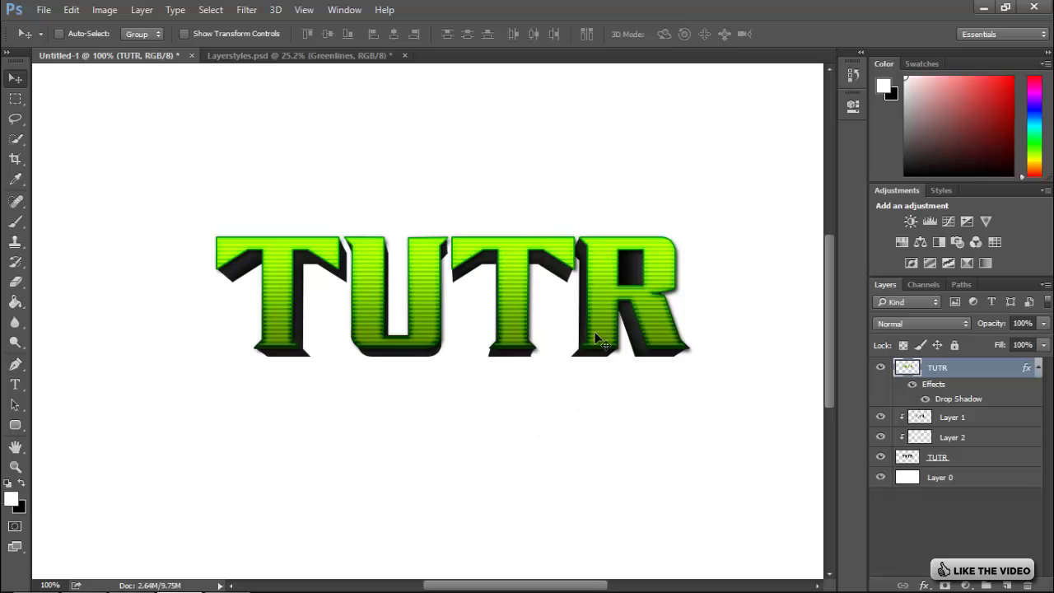
left_click(1037, 368)
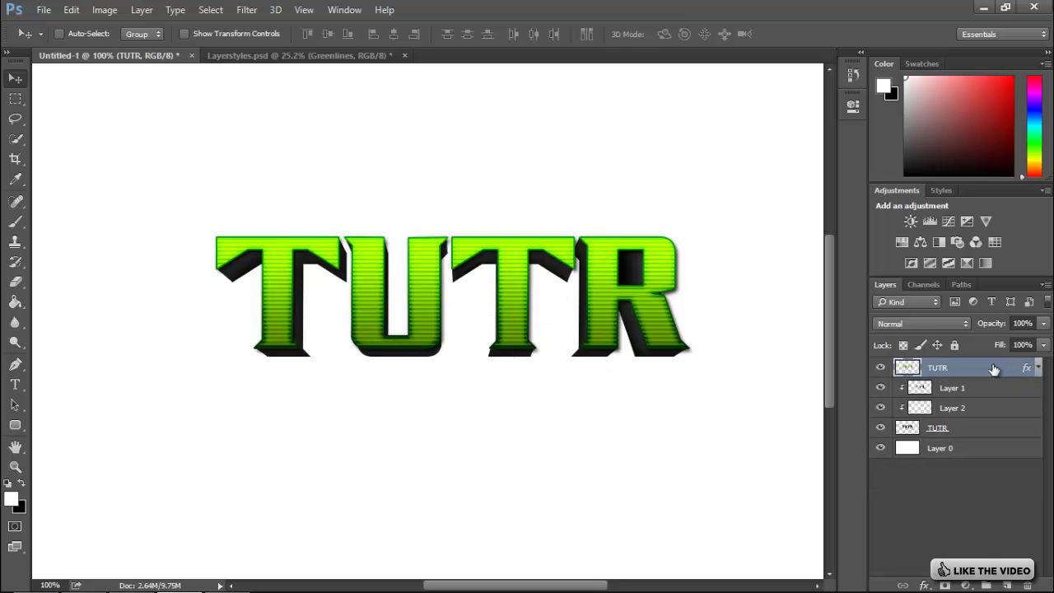
- Add a new layer above the top TUTR layer and make it a clipping mask on that layer
right_click(994, 369)
key("Escape")
left_click(1008, 585)
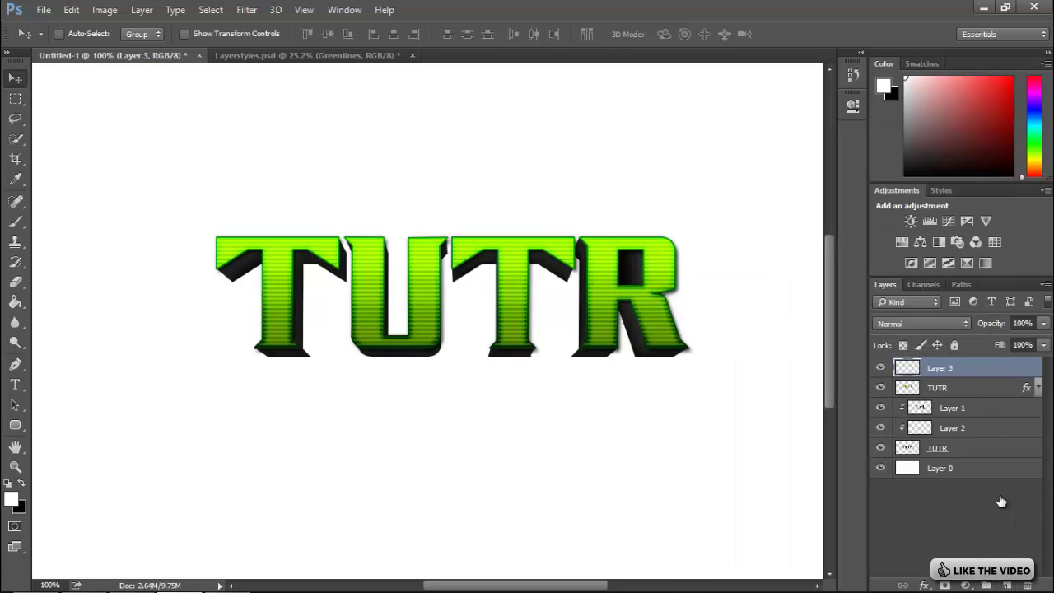
right_click(974, 369)
left_click(727, 308)
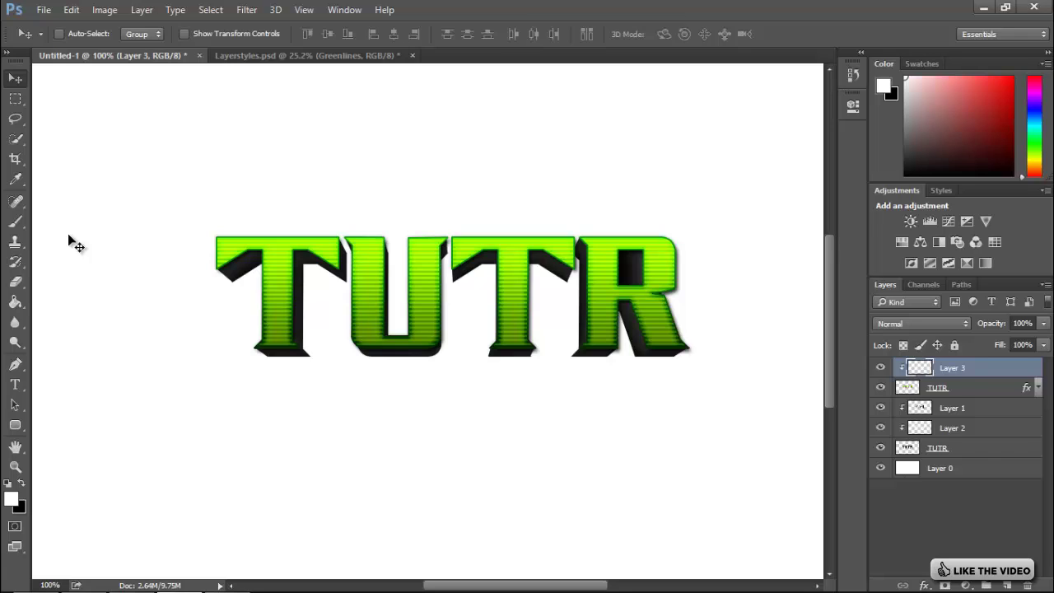
- Draw a wavy Pen path through the middle of the TUTR letters, from just before the first T to past the R
left_click(15, 364)
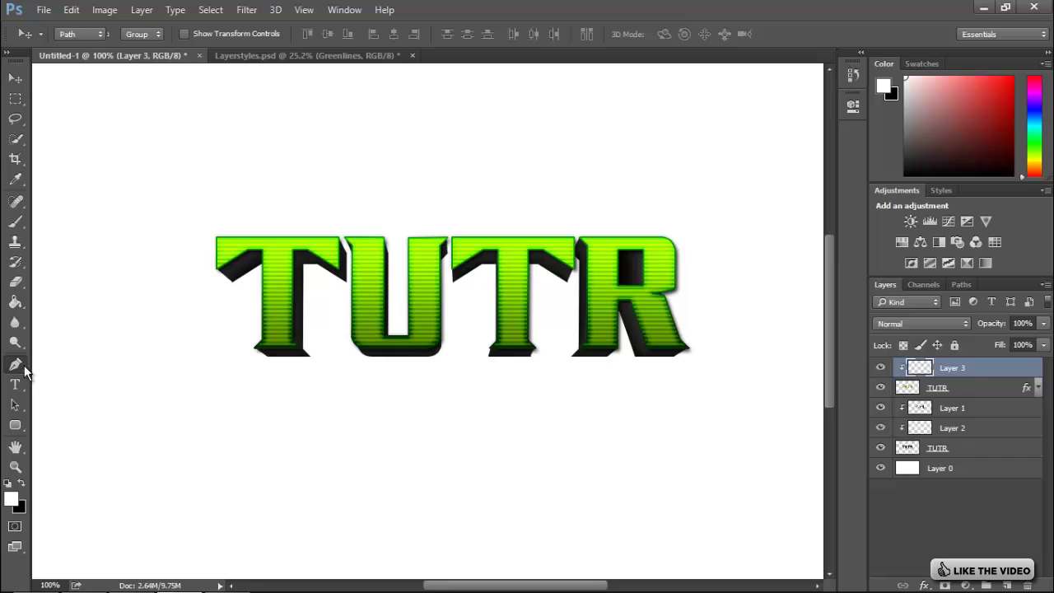
left_click(201, 302)
left_click(329, 302)
left_click_drag(333, 318, 390, 348)
left_click(473, 285)
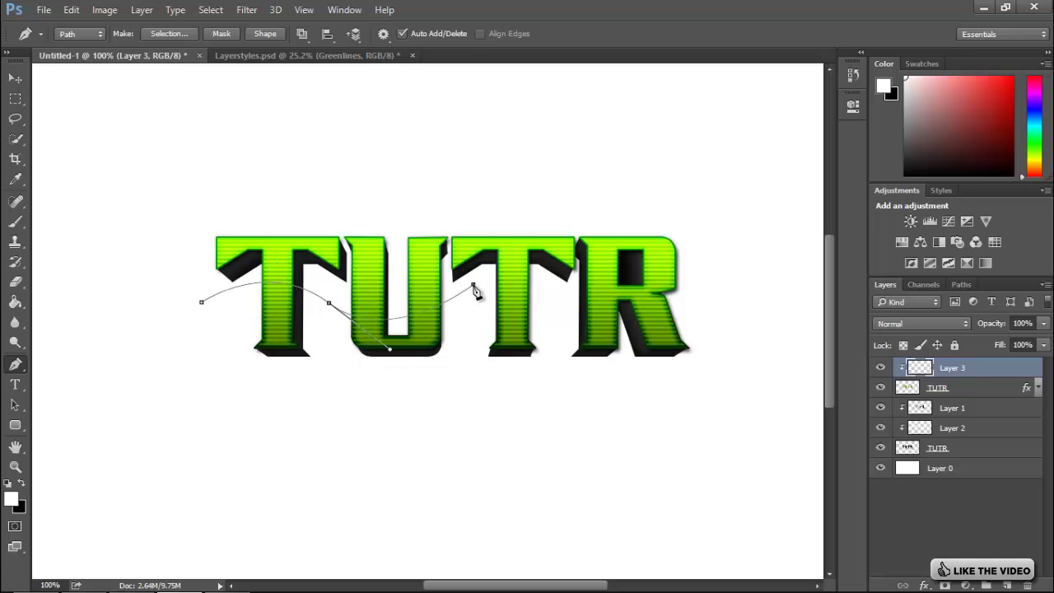
left_click_drag(474, 286, 511, 285)
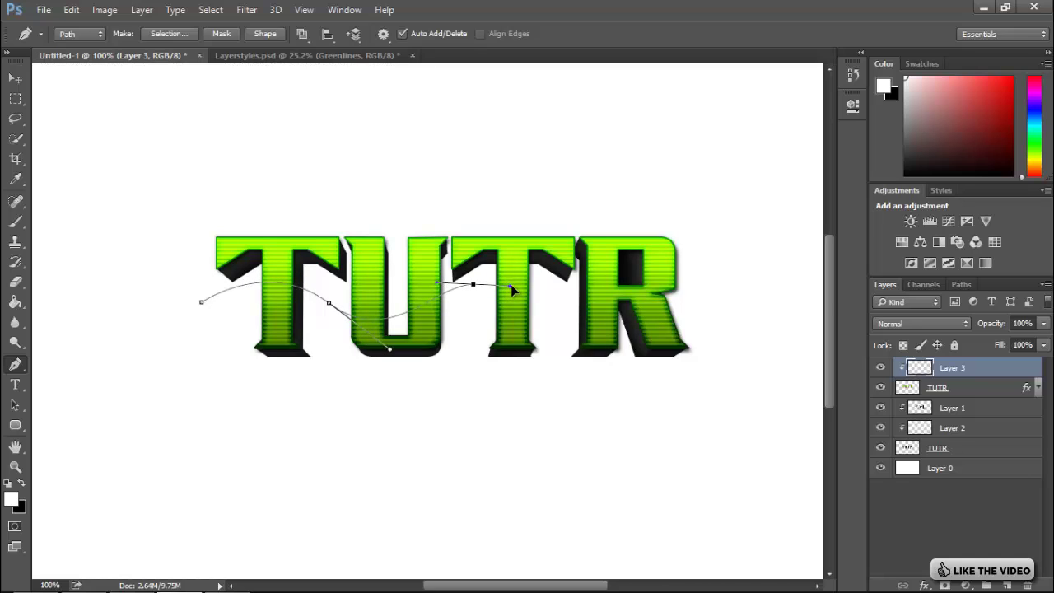
left_click_drag(560, 313, 581, 344)
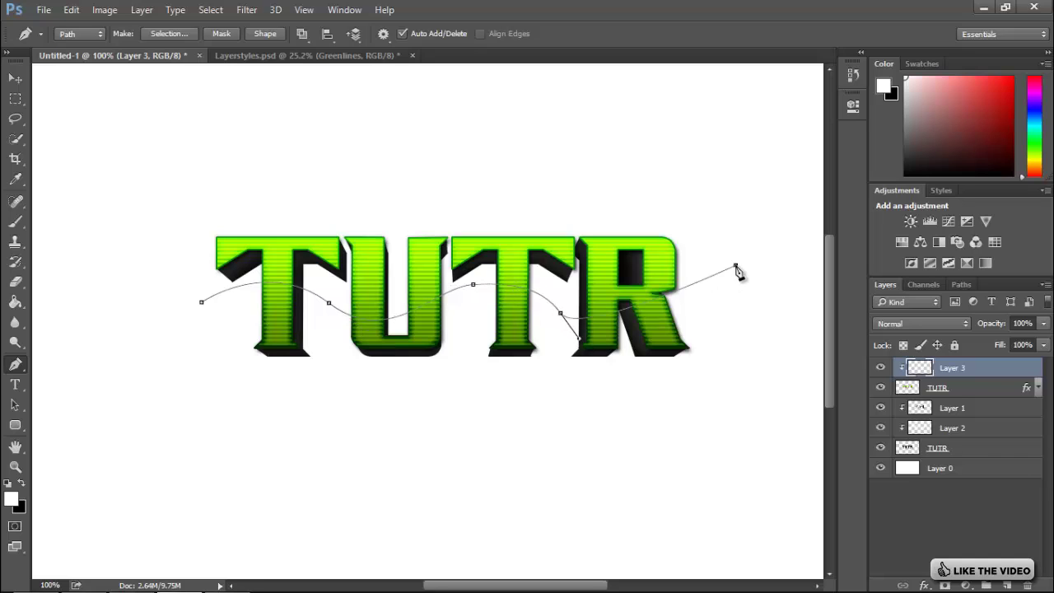
left_click_drag(736, 265, 743, 222)
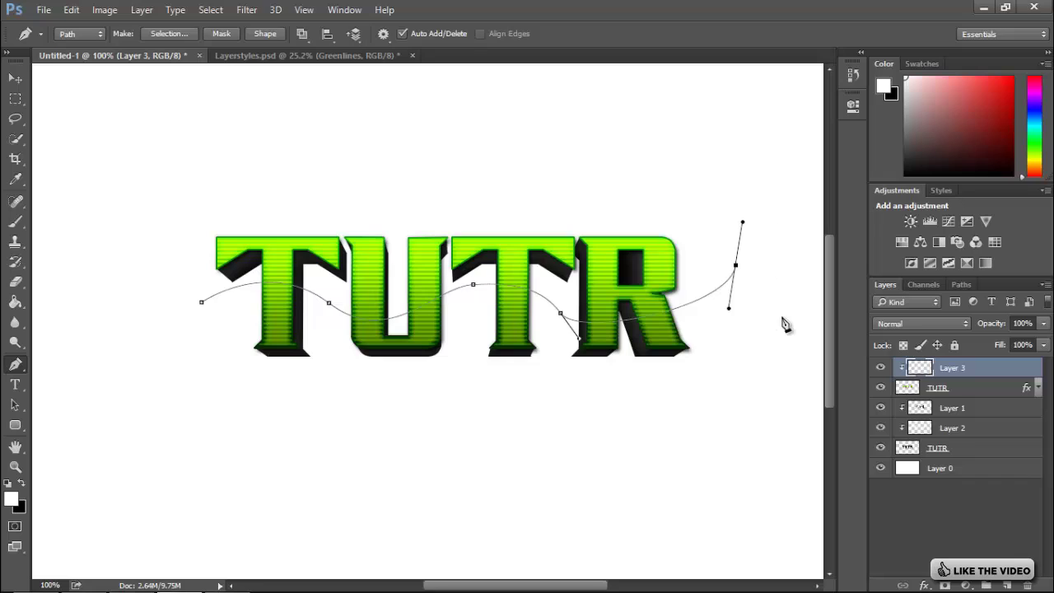
- Continue the path around and above the letters and close it at its starting point
left_click(740, 181)
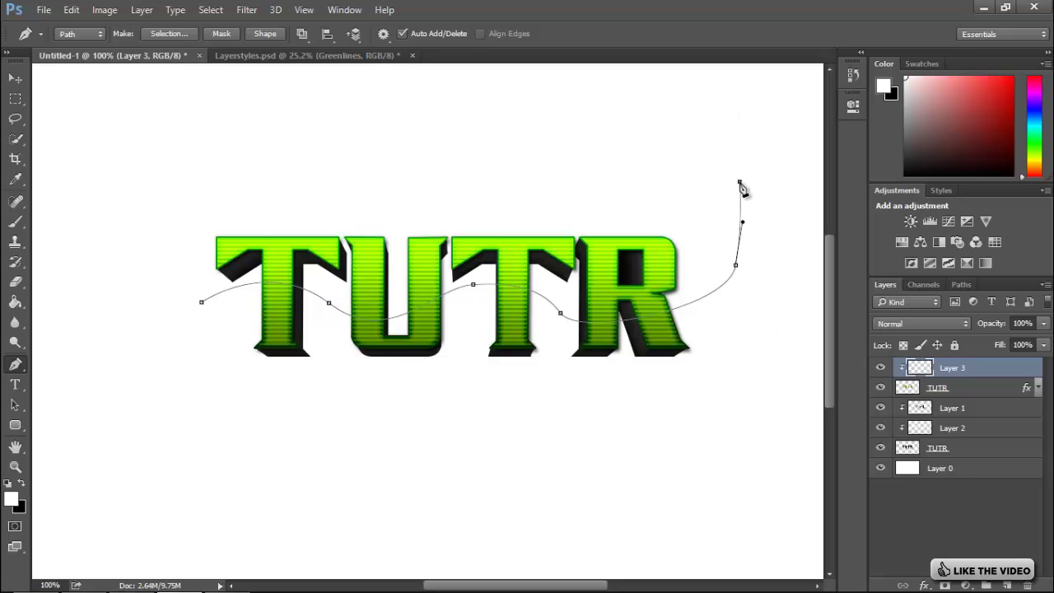
left_click(485, 156)
left_click(288, 173)
left_click(186, 196)
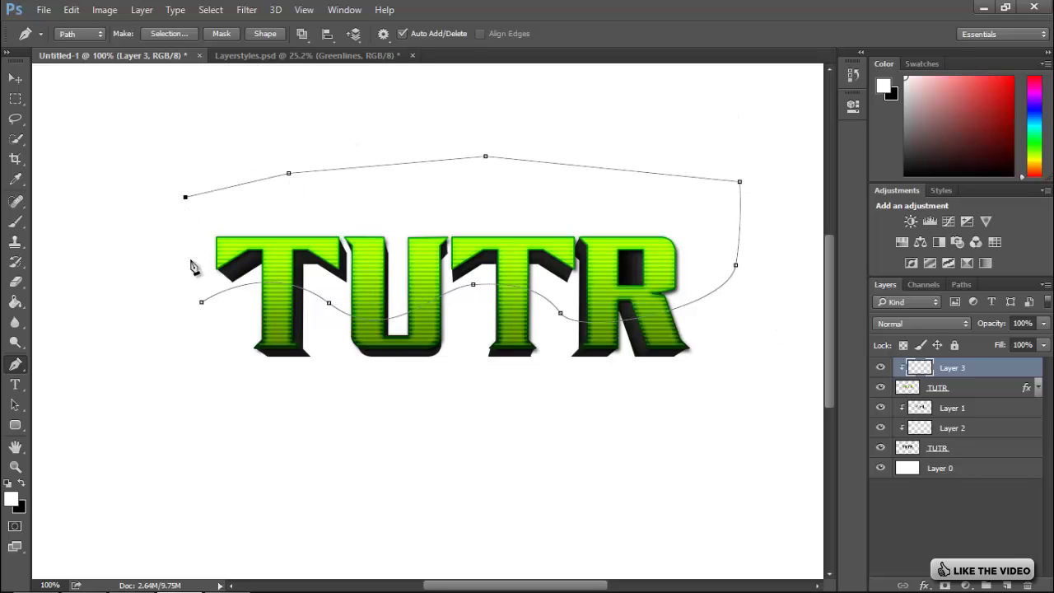
left_click(202, 301)
- Fill the closed path with white at 100% opacity on Layer 3 and delete the path
right_click(339, 199)
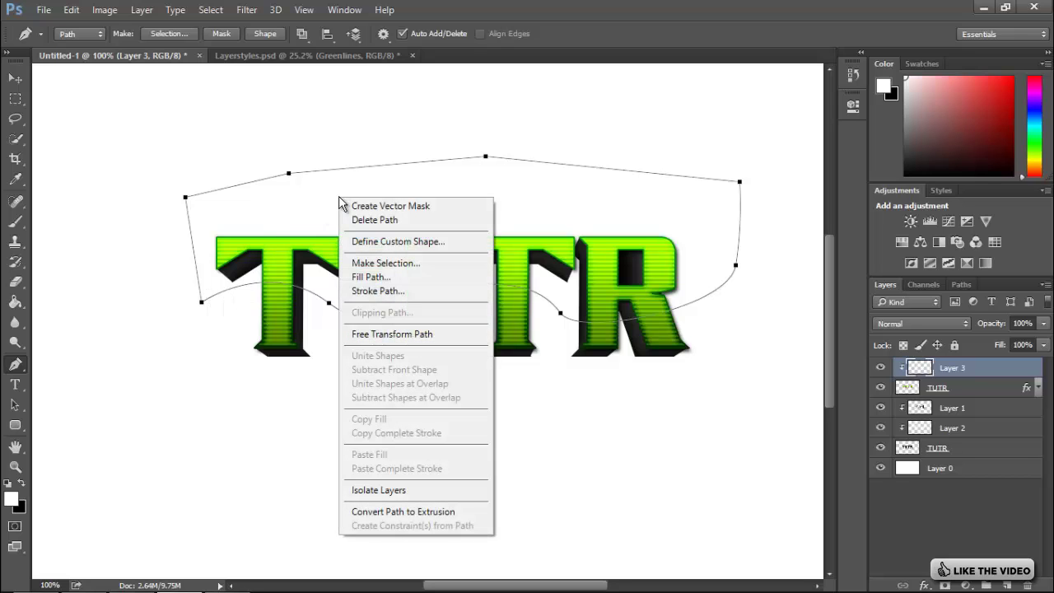
left_click(371, 278)
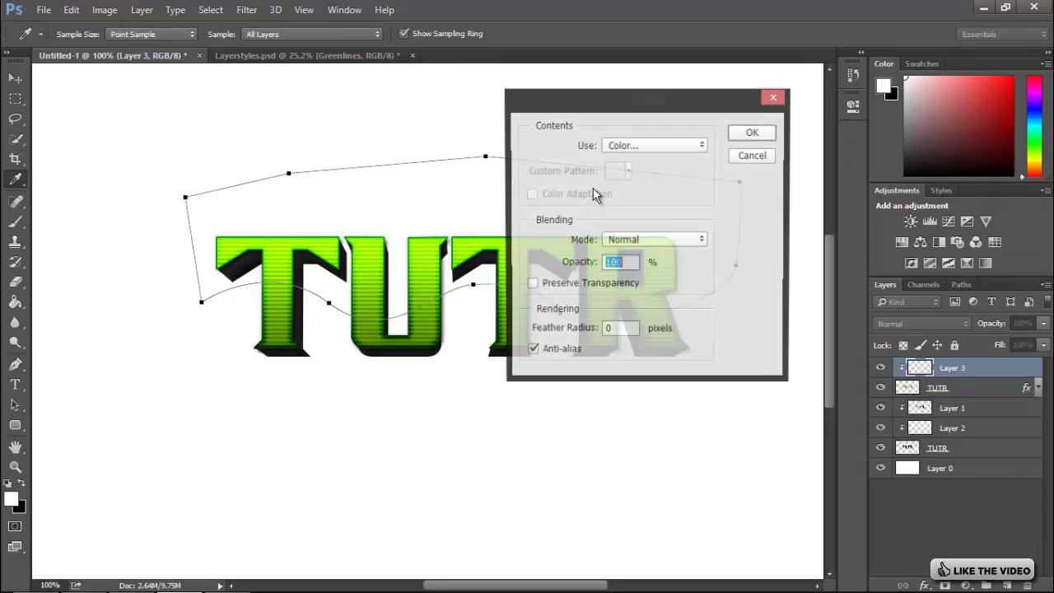
left_click(669, 142)
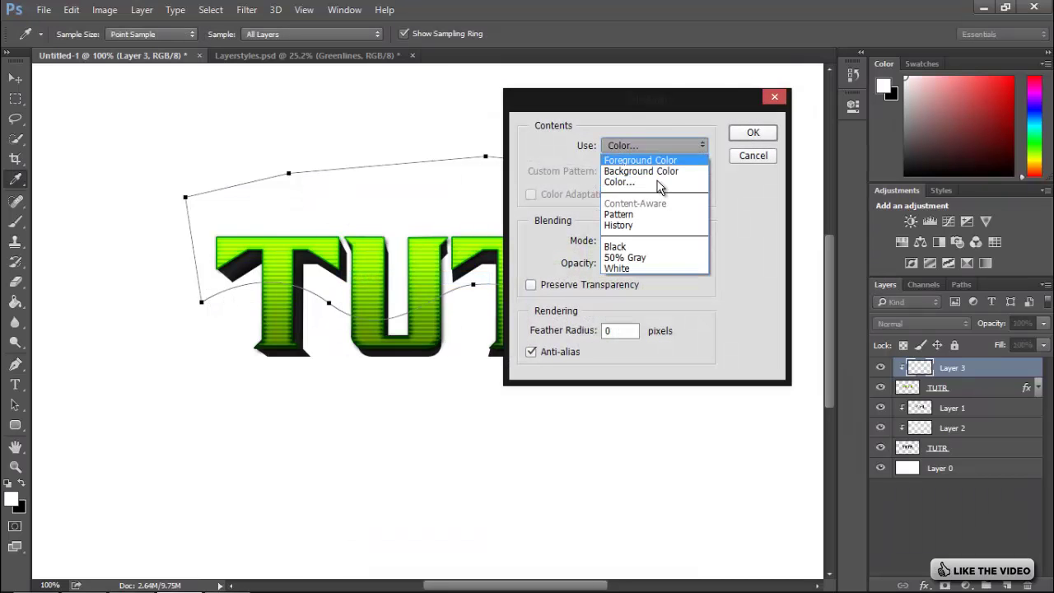
left_click(651, 271)
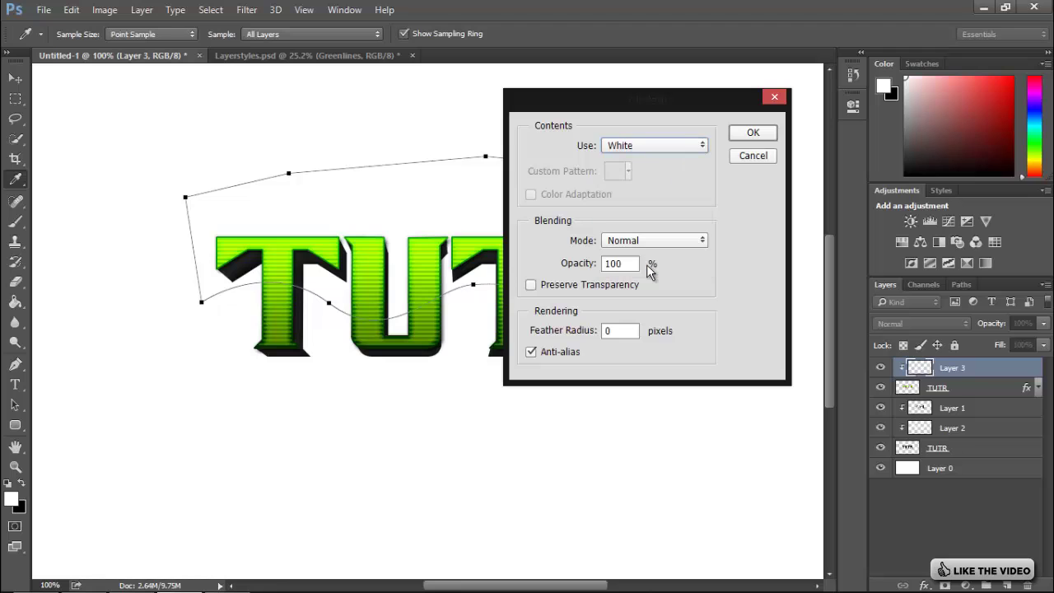
left_click(764, 134)
right_click(595, 206)
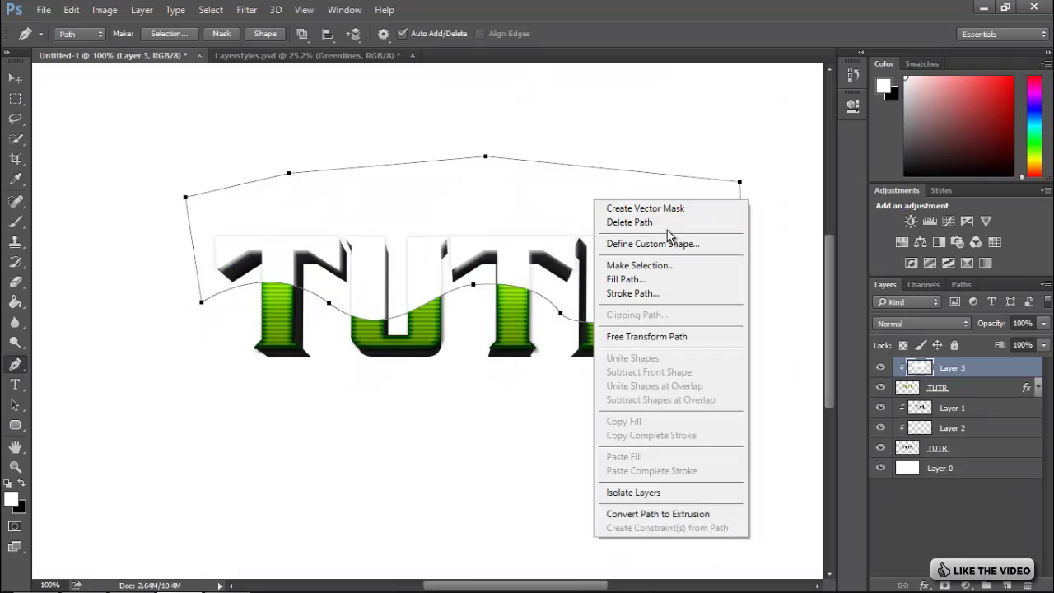
left_click(668, 224)
- Try the Overlay blend mode on Layer 3 at 55% and 100% opacity, and switch back to Normal
left_click(966, 322)
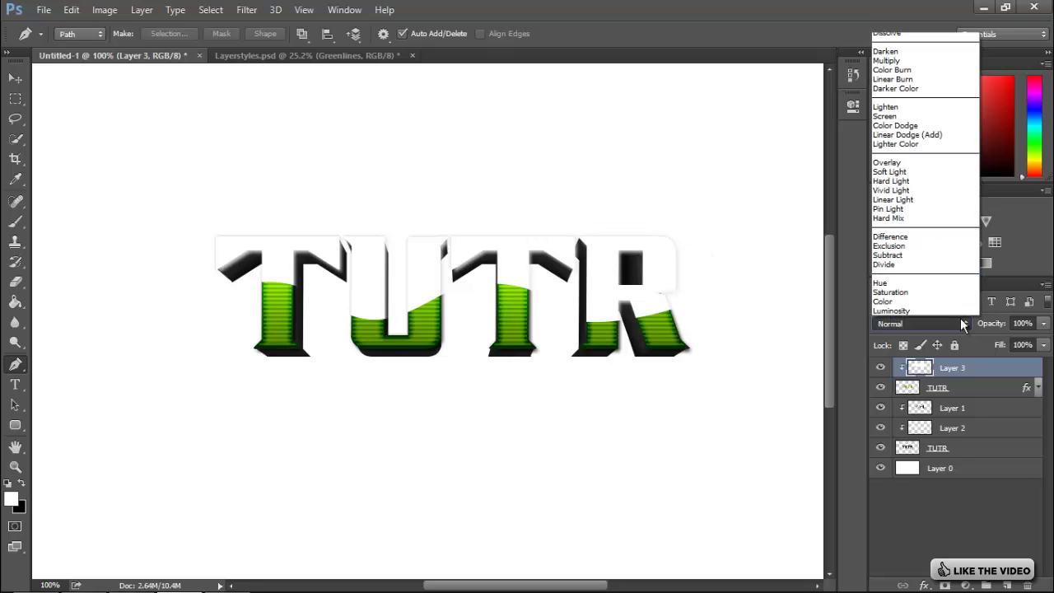
left_click(895, 162)
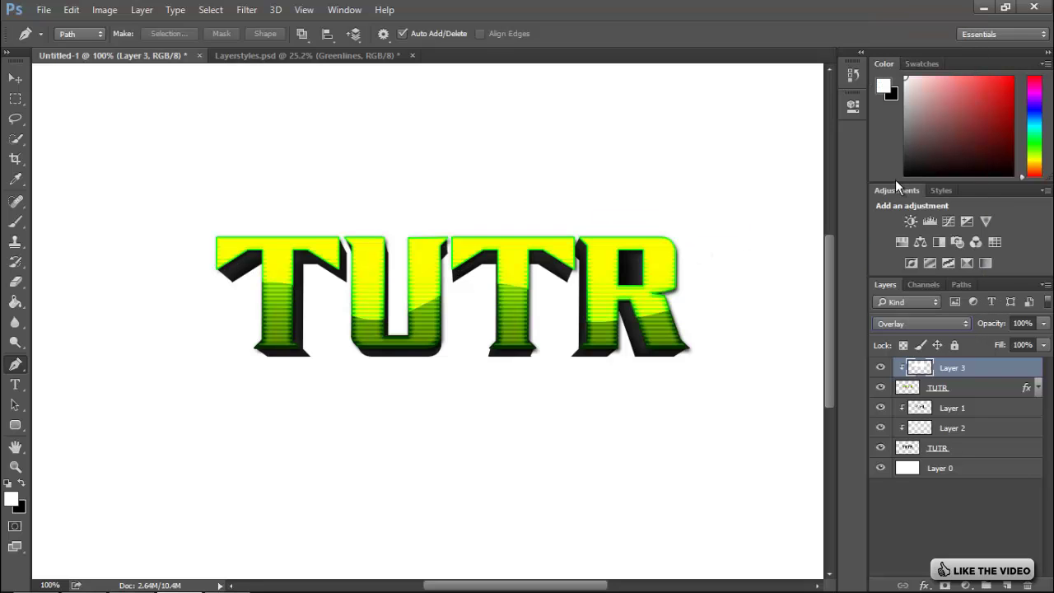
left_click_drag(997, 323, 972, 323)
type("100")
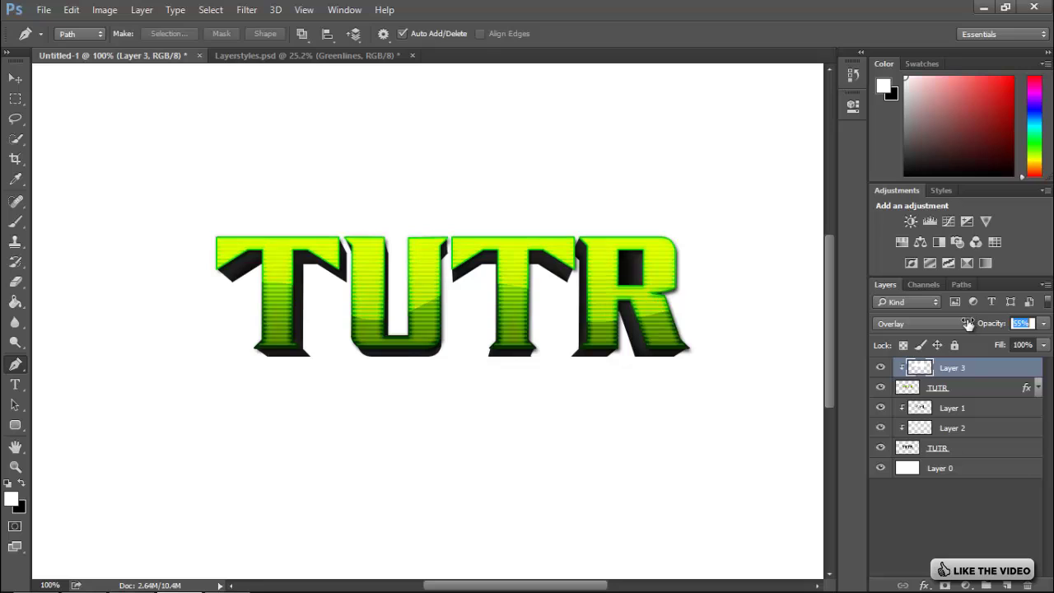
key("Return")
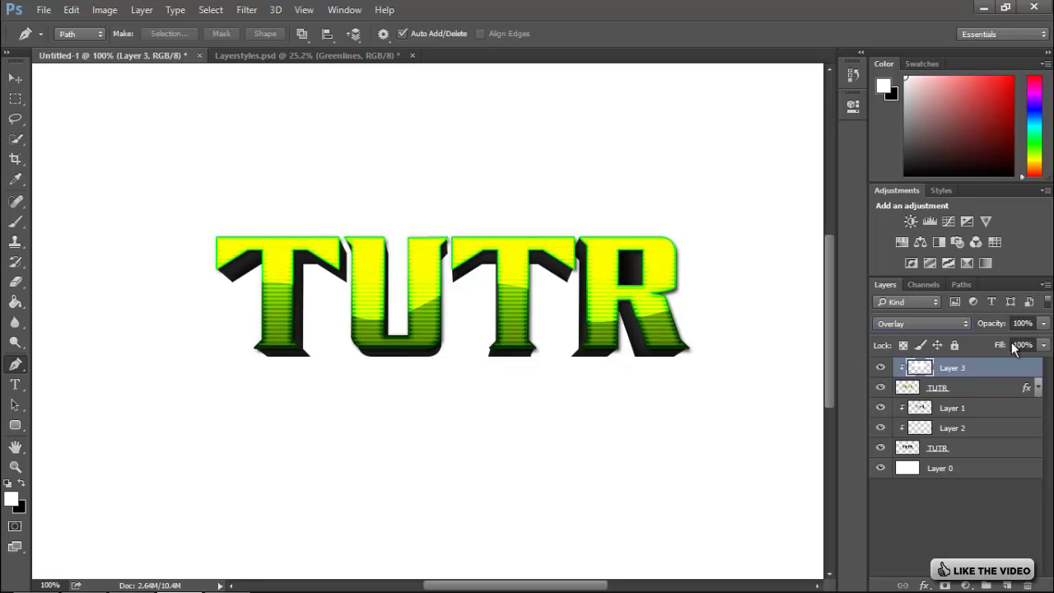
left_click(935, 323)
left_click(892, 19)
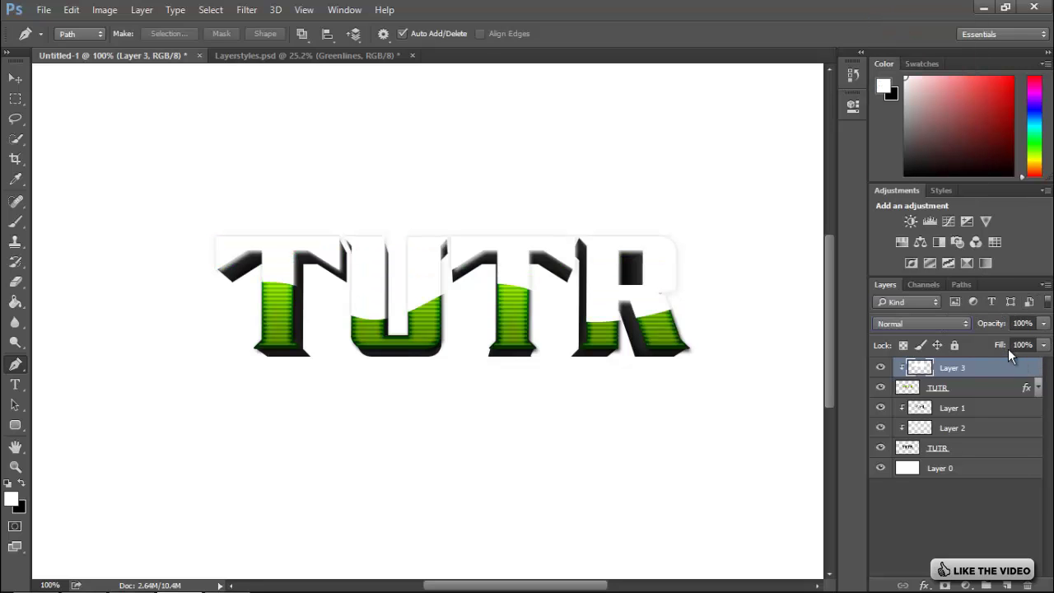
- Set Layer 3's fill to 0% and give it an Inner Shadow with distance 0 px and size 21 px
left_click_drag(1006, 351, 972, 364)
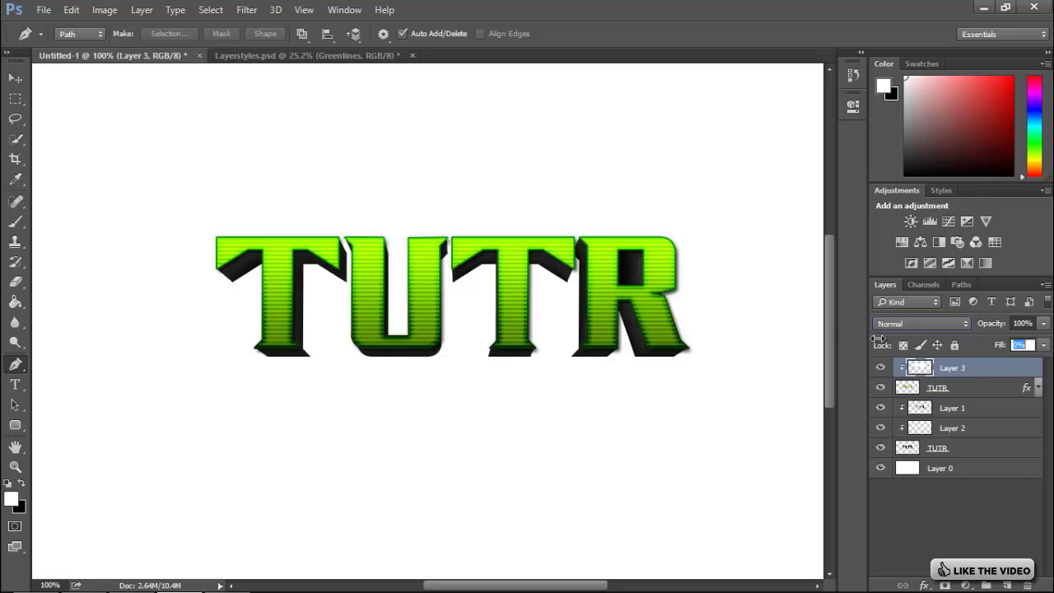
double_click(995, 371)
left_click_drag(652, 77, 727, 69)
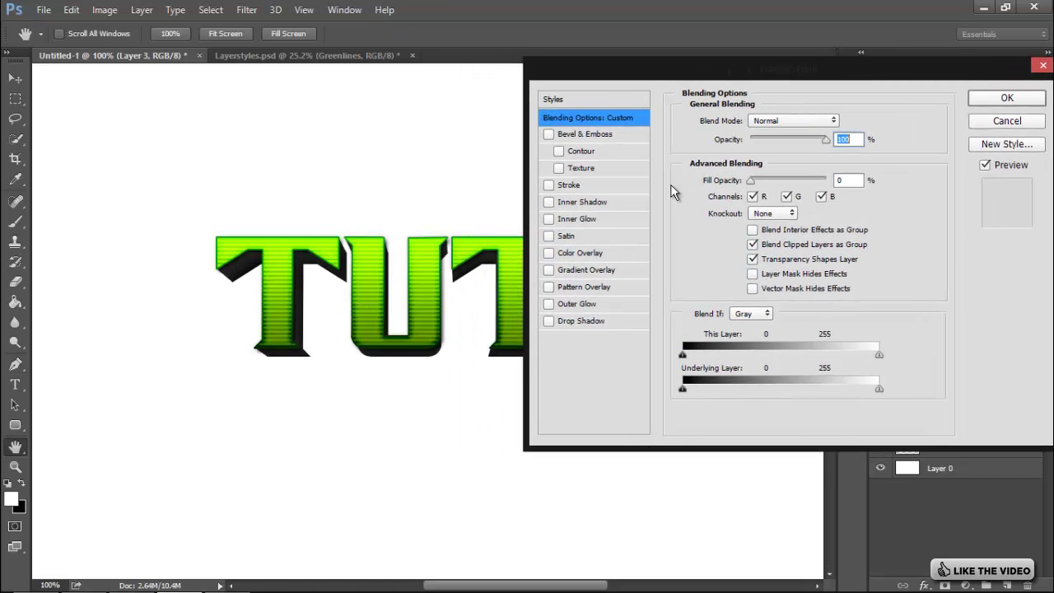
left_click(576, 203)
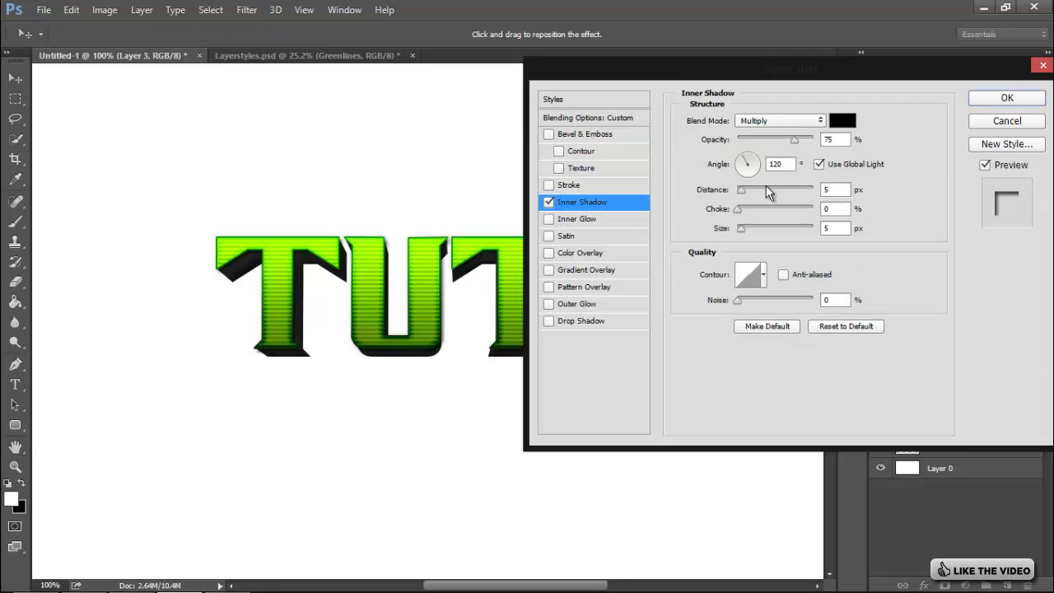
left_click_drag(744, 191, 708, 190)
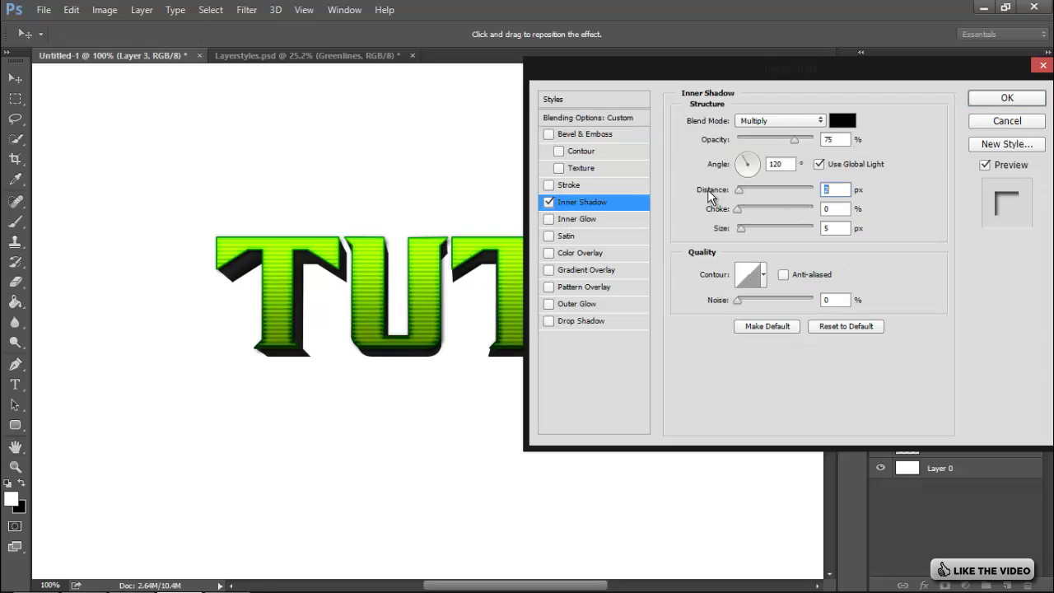
left_click(739, 229)
left_click_drag(742, 229, 748, 228)
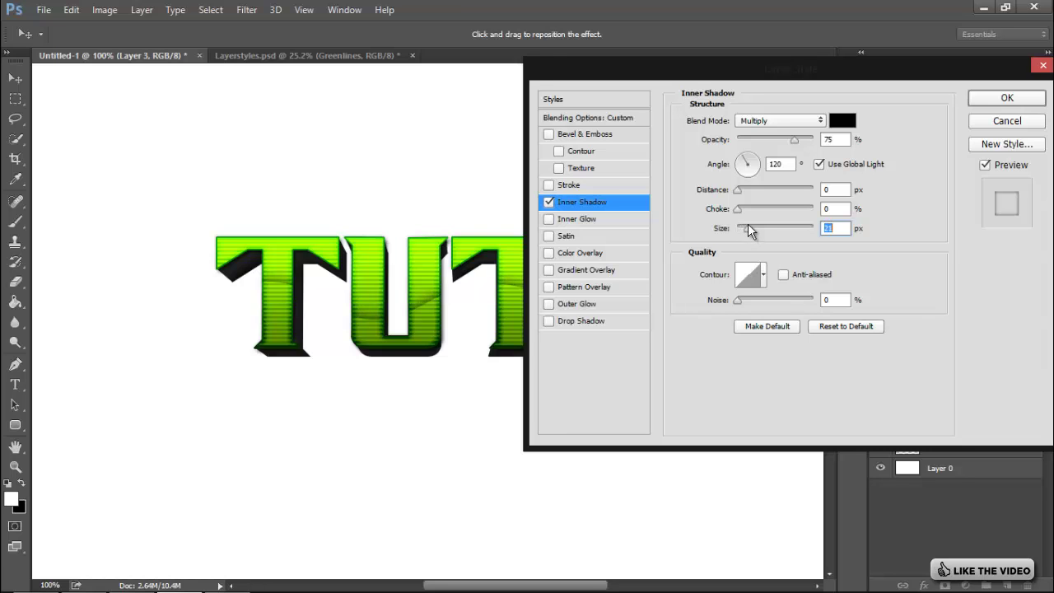
left_click_drag(766, 65, 459, 388)
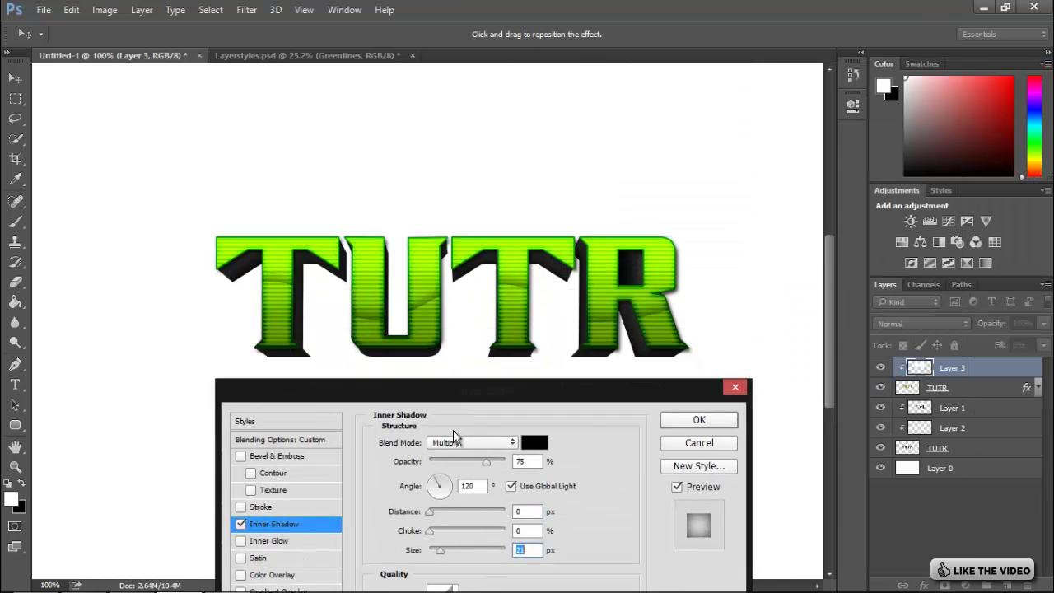
left_click_drag(453, 430, 835, 271)
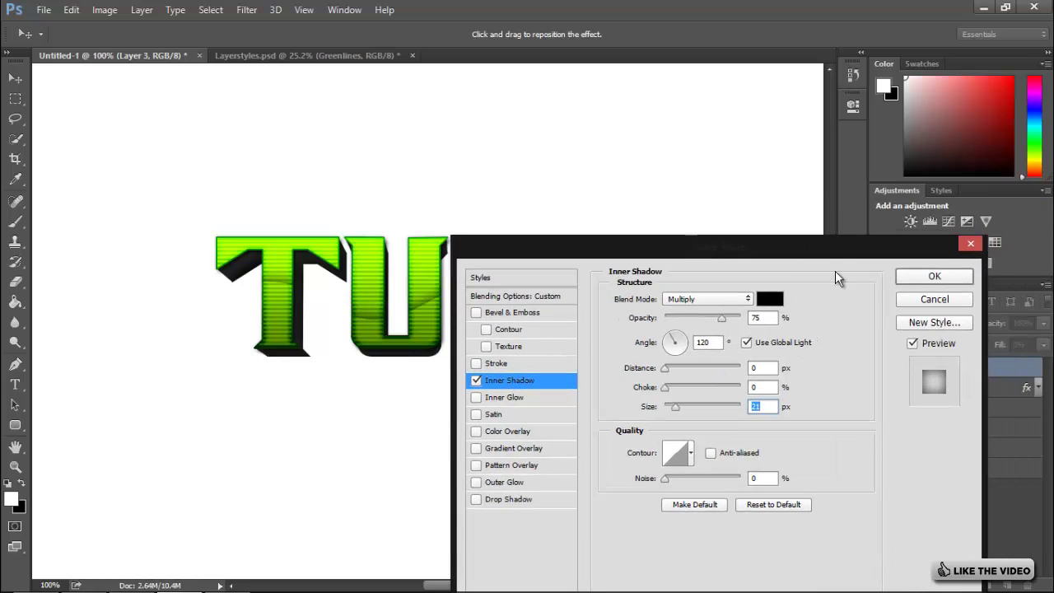
left_click(935, 276)
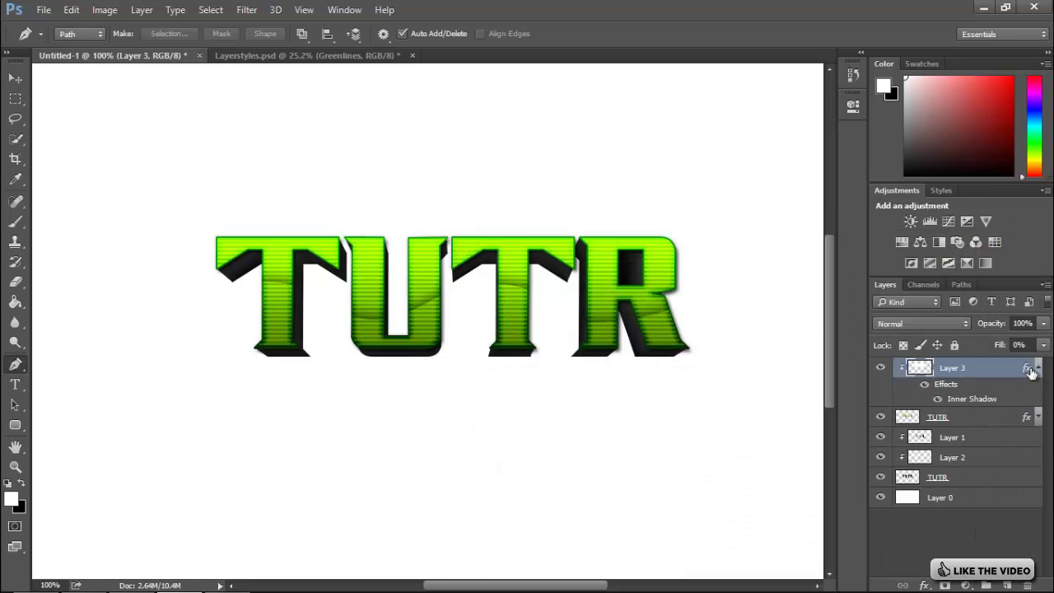
left_click(1036, 369)
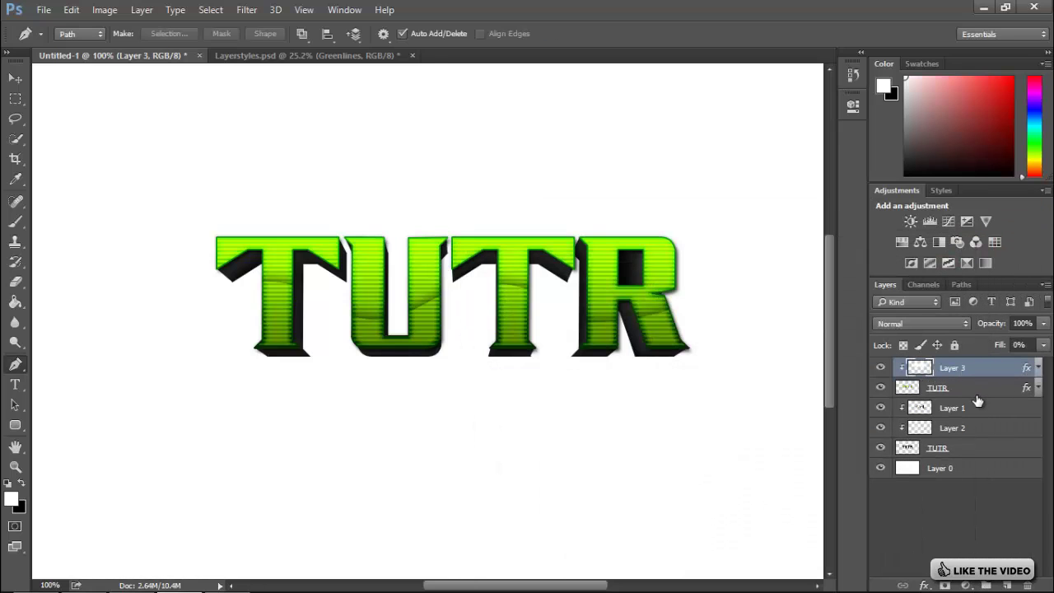
- Try a duplicate of Layer 3 clipped to the green face and shifted upward as a second wave, and delete it
key("ctrl+j")
right_click(976, 368)
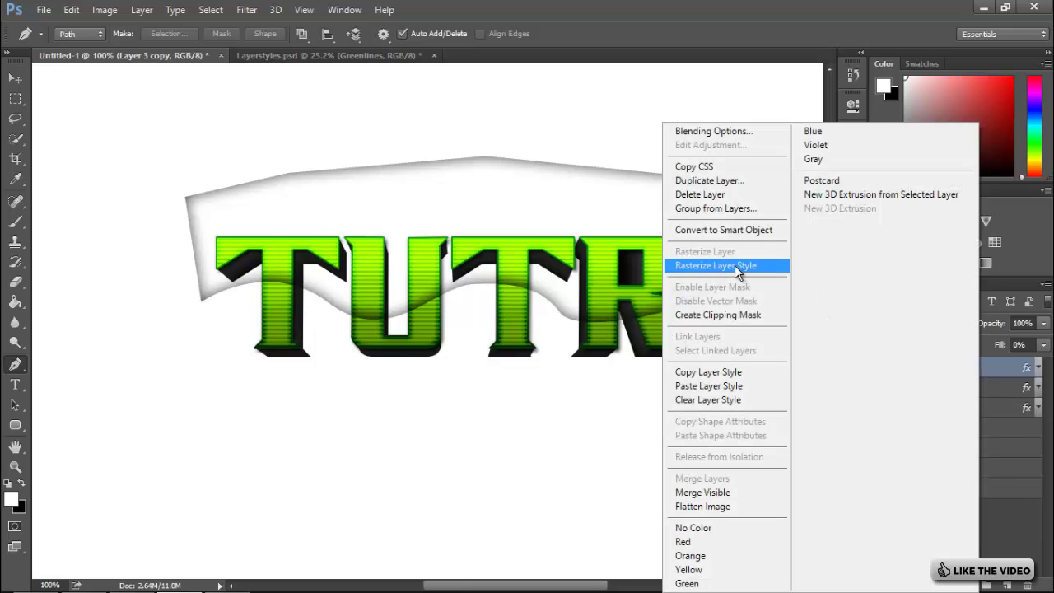
left_click(724, 314)
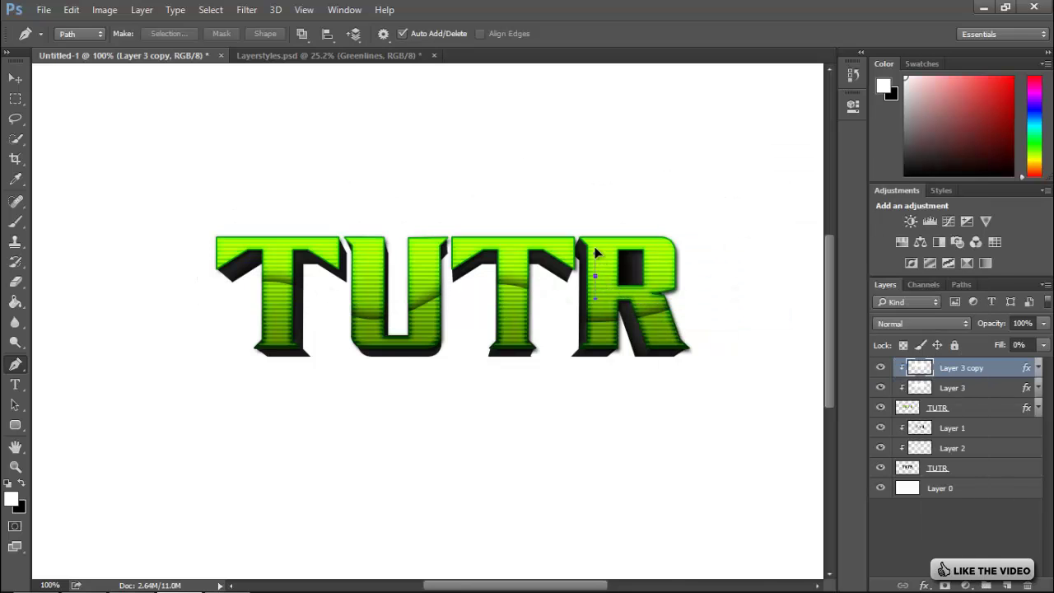
left_click(15, 78)
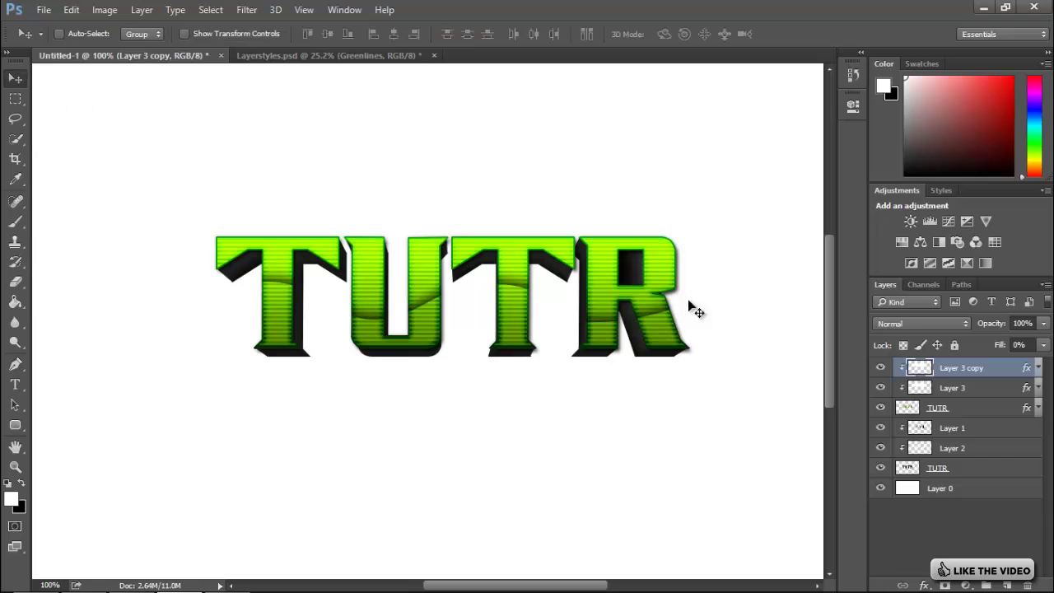
left_click_drag(624, 307, 621, 231)
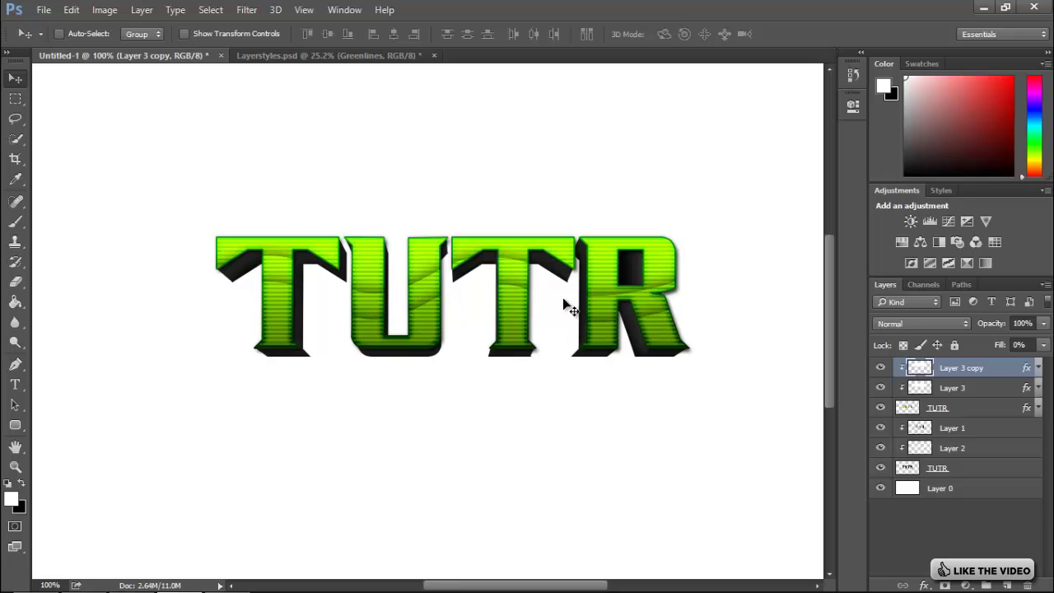
key("Delete")
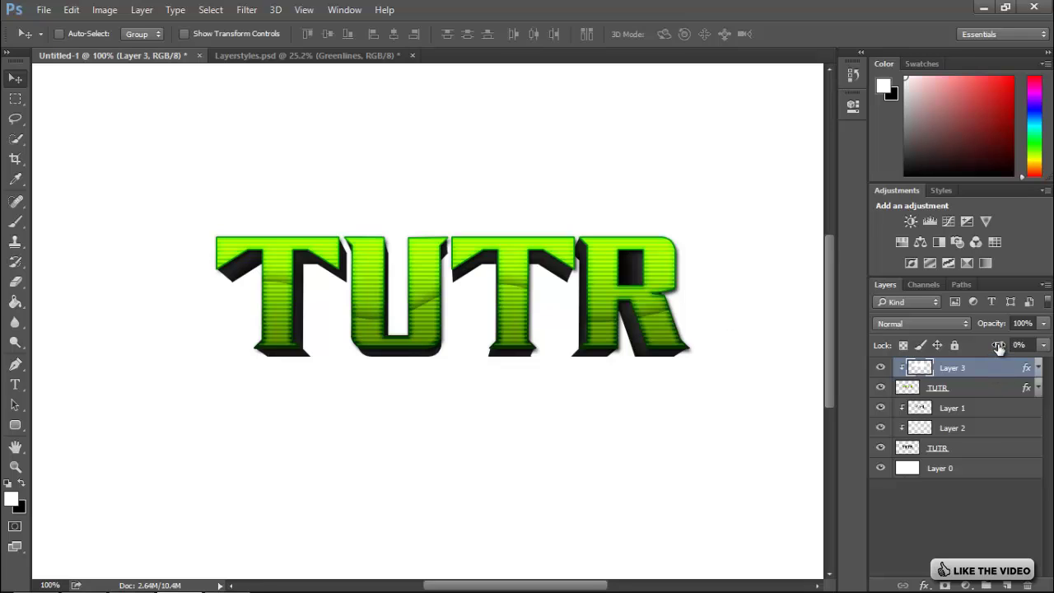
- Try a higher fill percentage on Layer 3 and return it to 0%
left_click_drag(999, 347, 1011, 346)
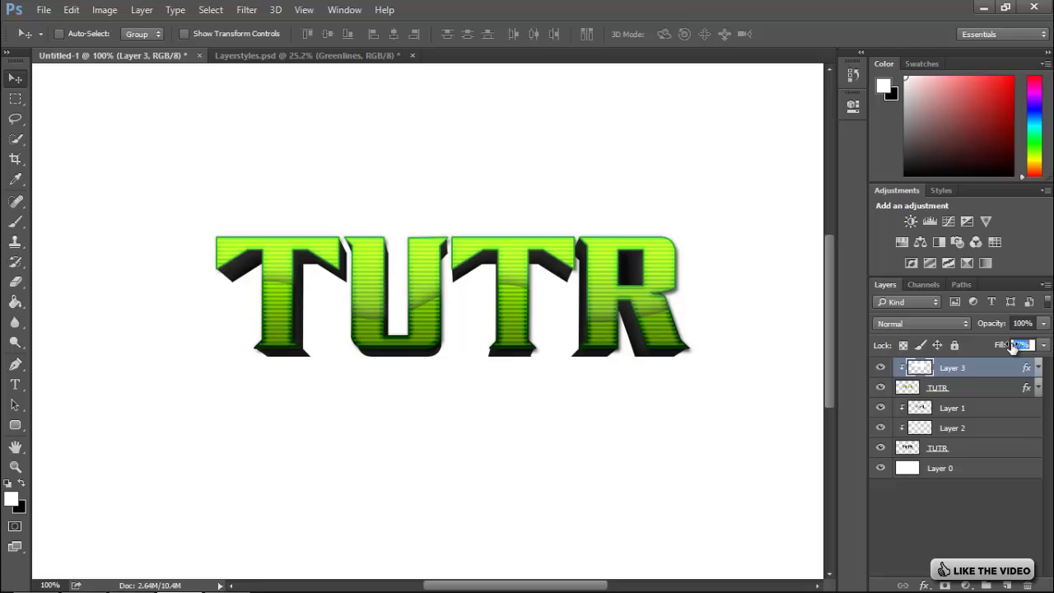
left_click_drag(1014, 347, 830, 355)
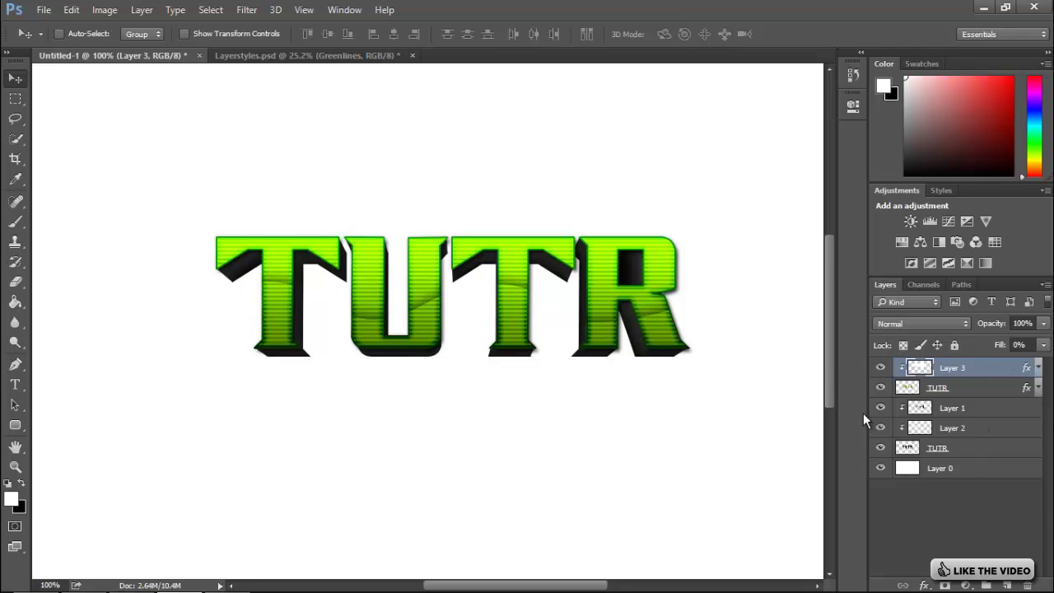
- Check the extruded sides by toggling the lower TUTR layer's visibility, and merge that layer with Layer 1 and Layer 2
left_click(879, 449)
left_click(880, 449)
left_click(880, 449)
left_click(879, 449)
left_click(984, 454)
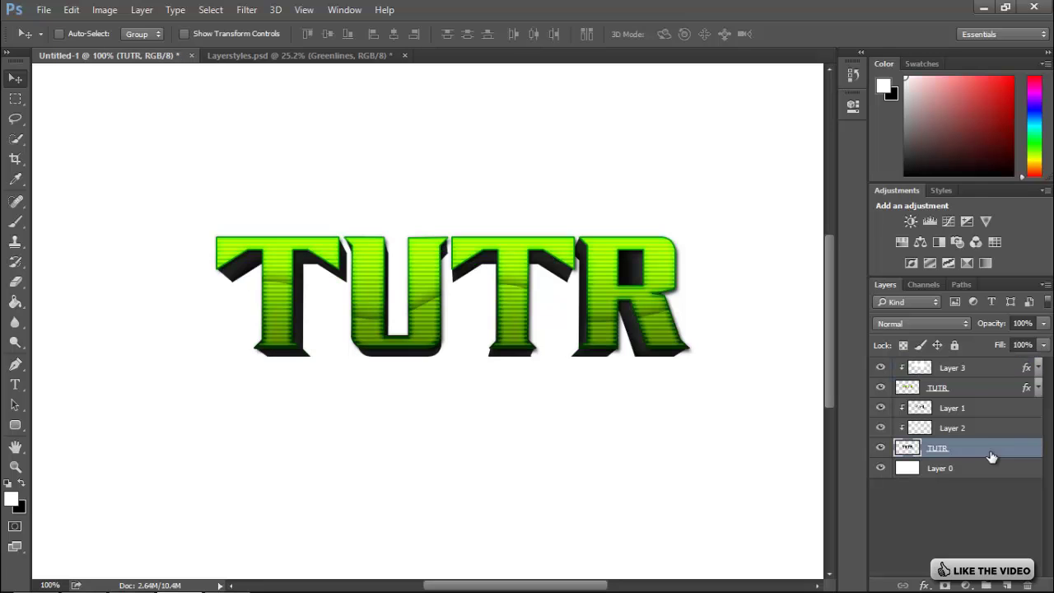
left_click(969, 409, "shift")
right_click(968, 406)
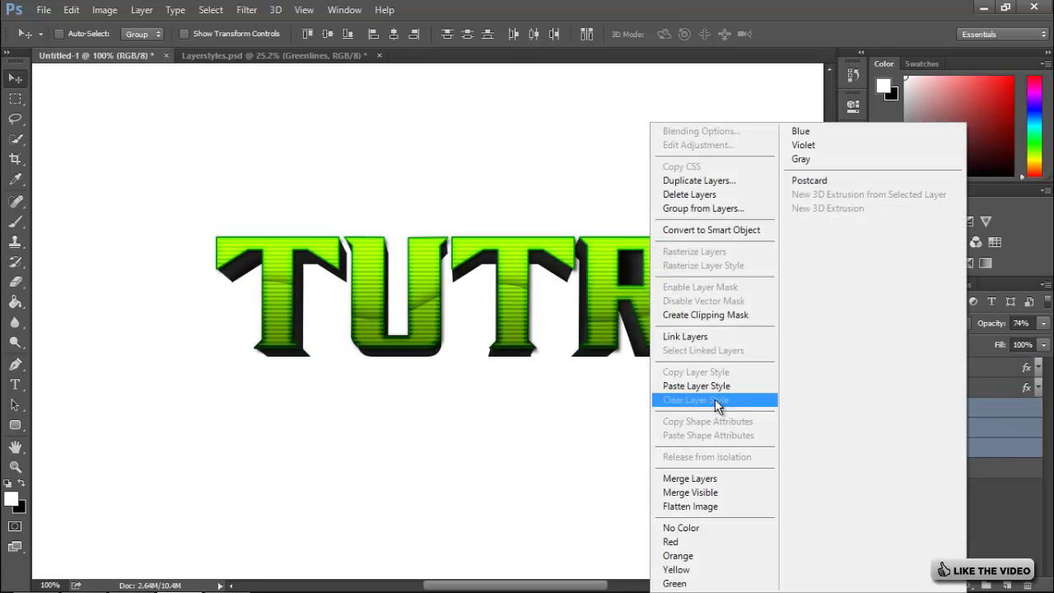
left_click(751, 476)
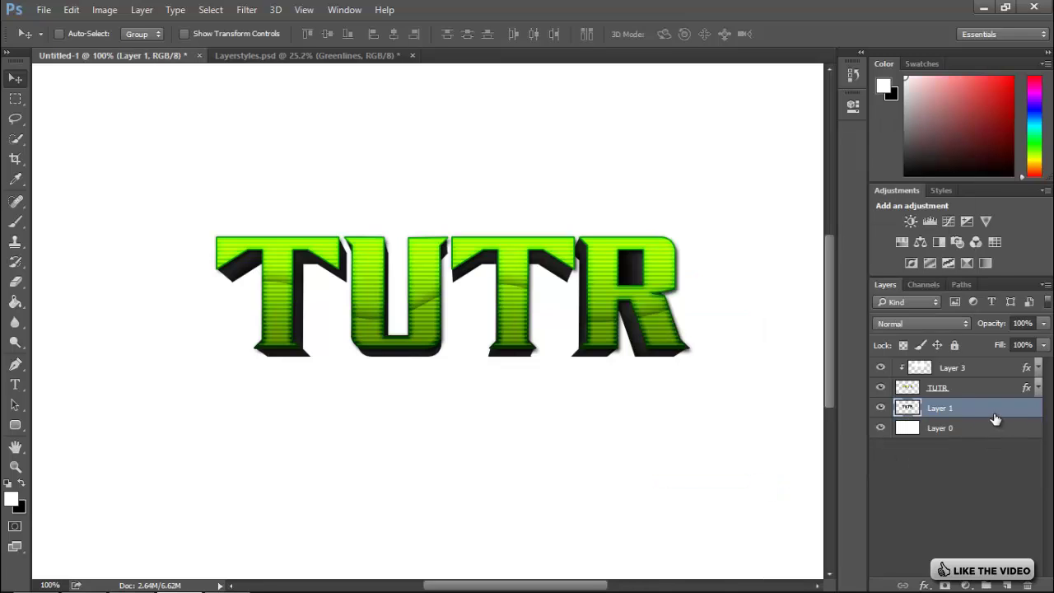
- Merge Layer 3 with the green TUTR face layer beneath it
left_click(992, 372)
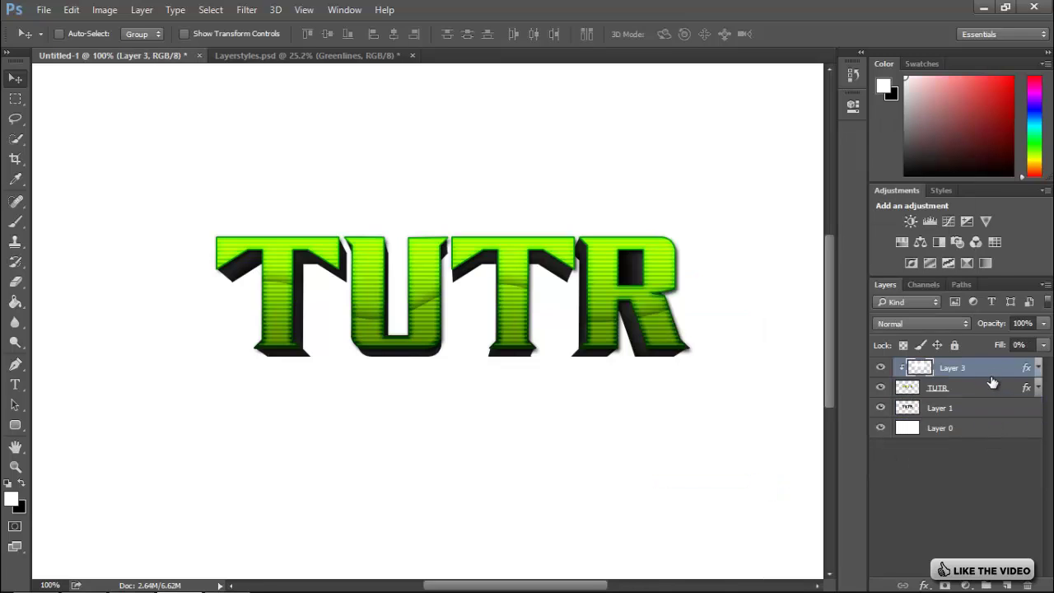
left_click(987, 393, "shift")
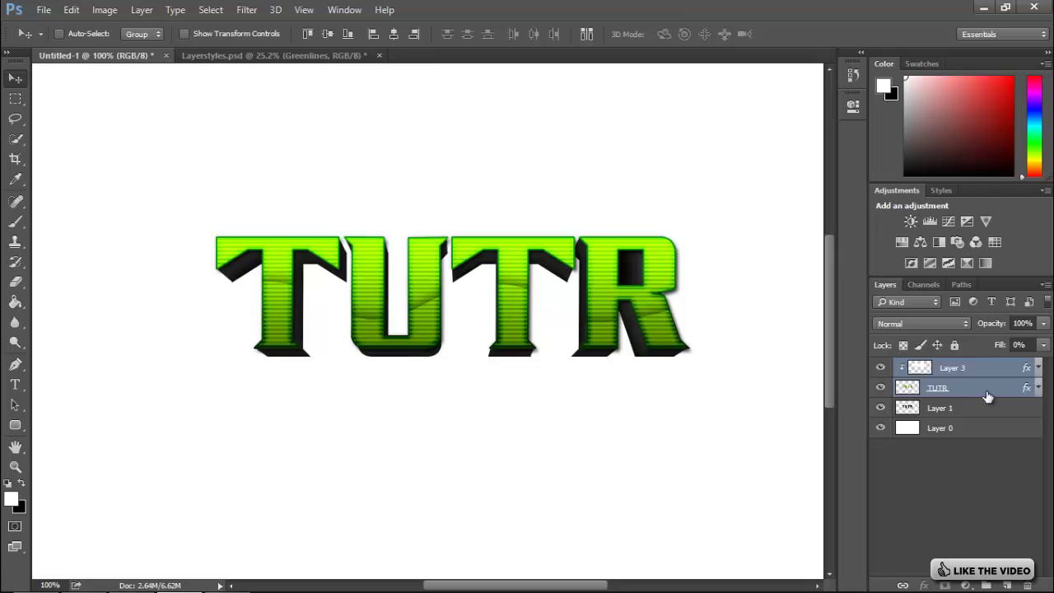
right_click(987, 394)
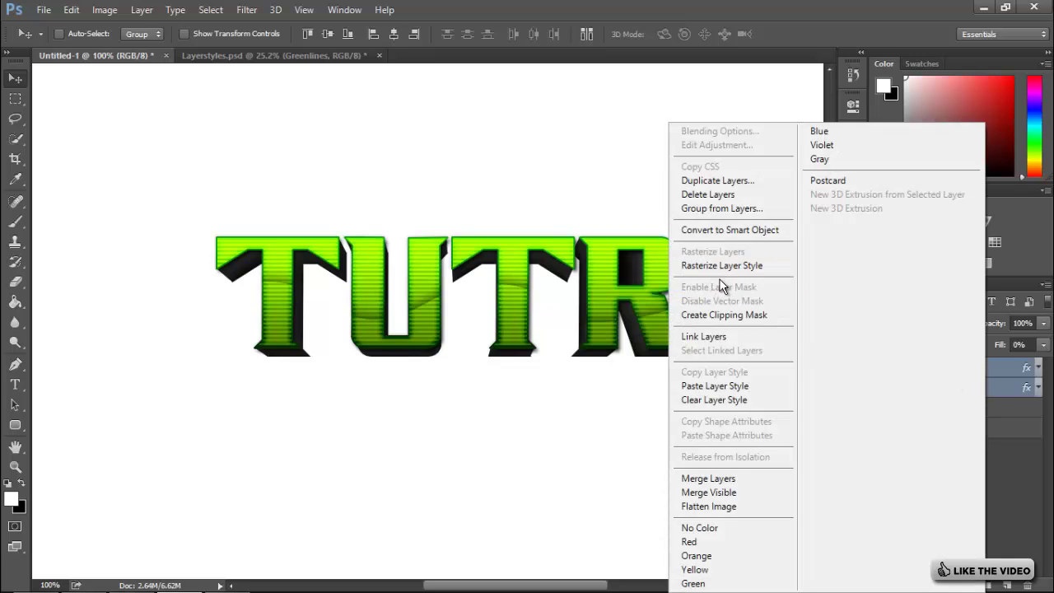
left_click(733, 479)
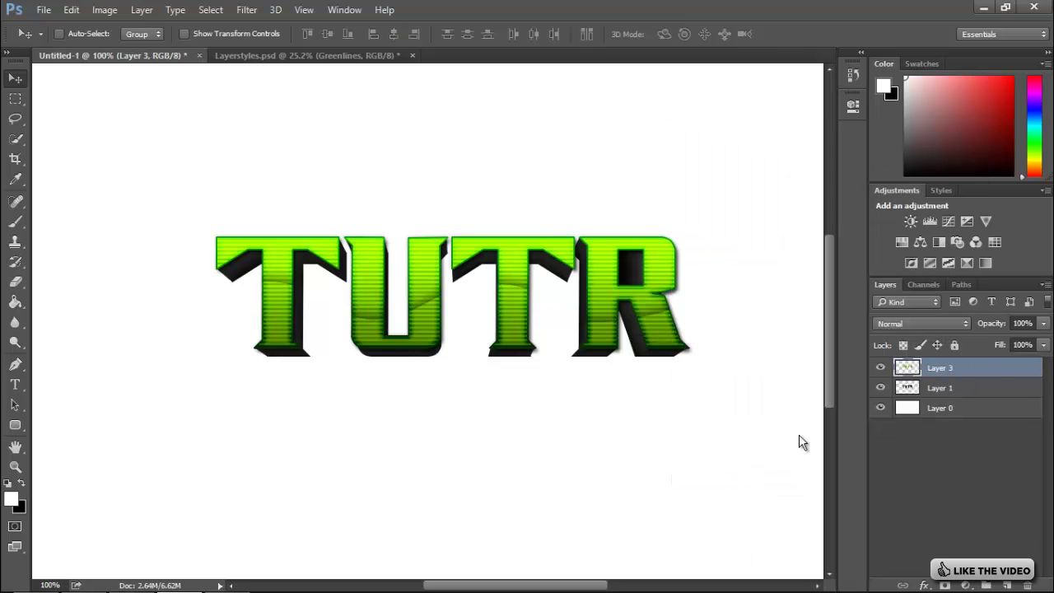
double_click(972, 390)
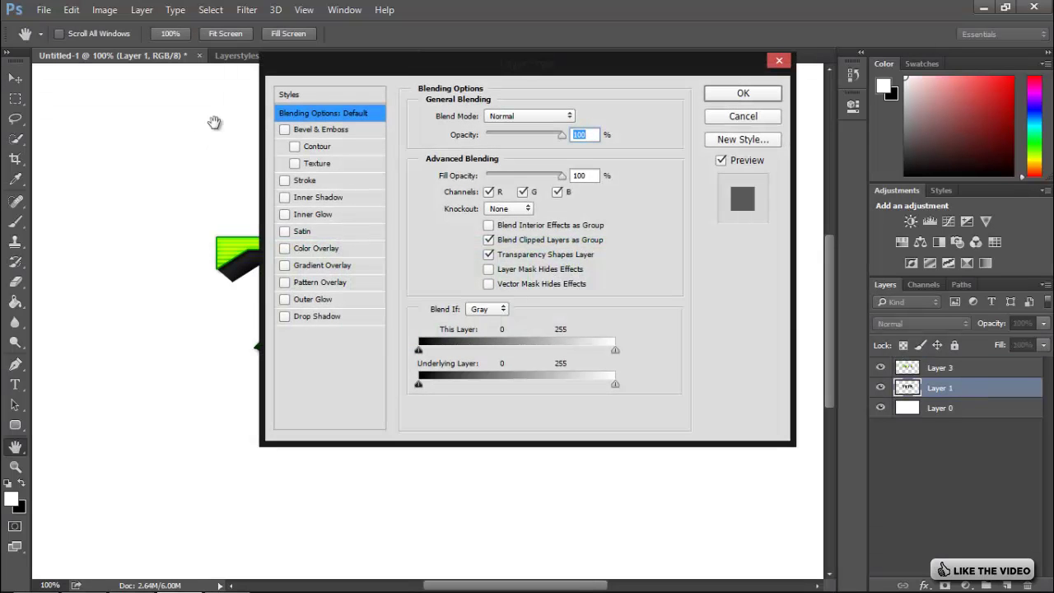
left_click_drag(442, 79, 799, 73)
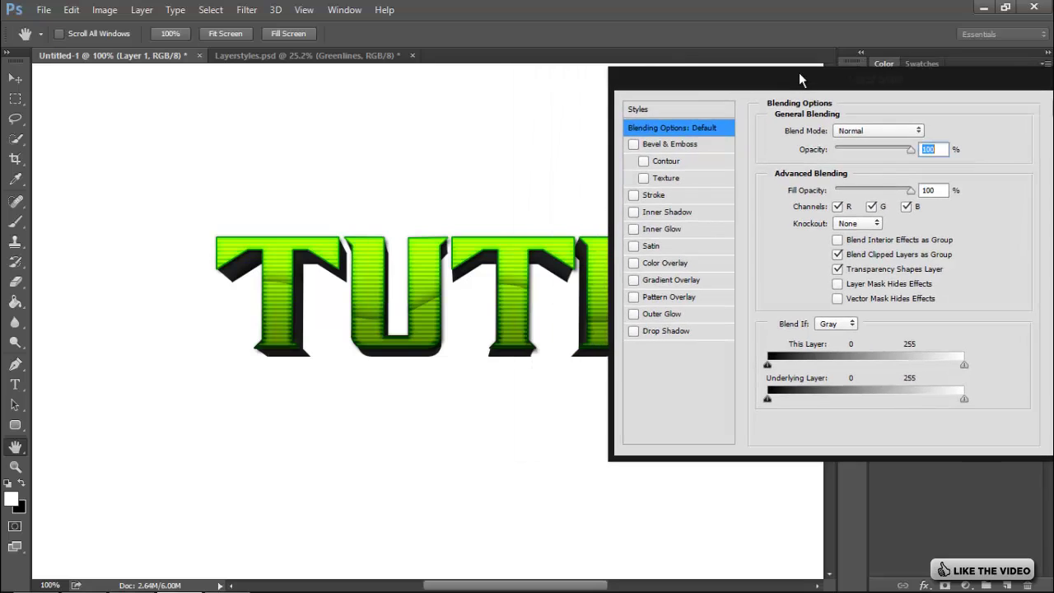
left_click(635, 298)
left_click(662, 294)
left_click(870, 185)
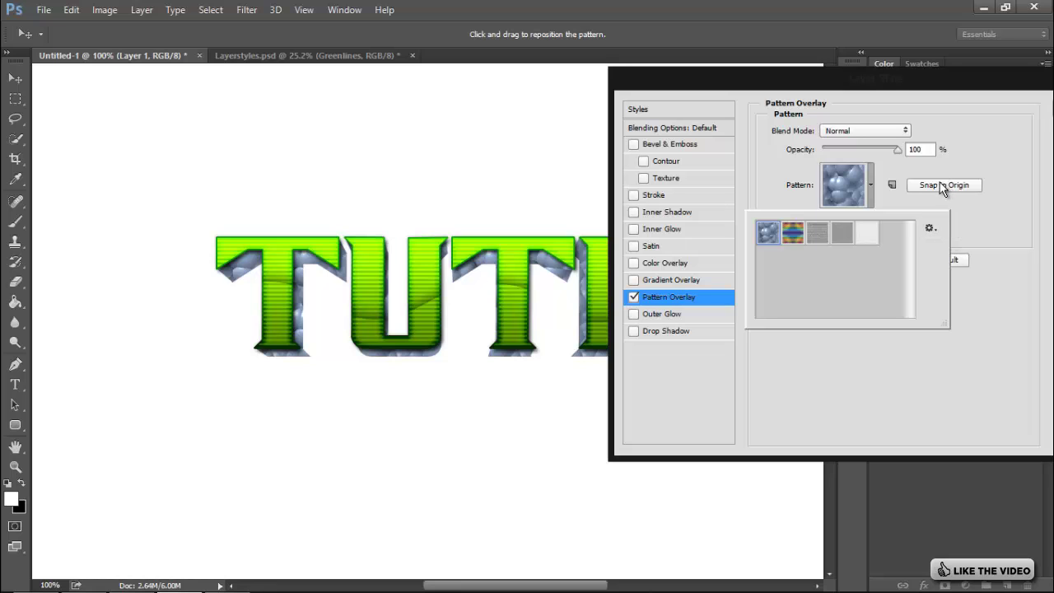
left_click(982, 229)
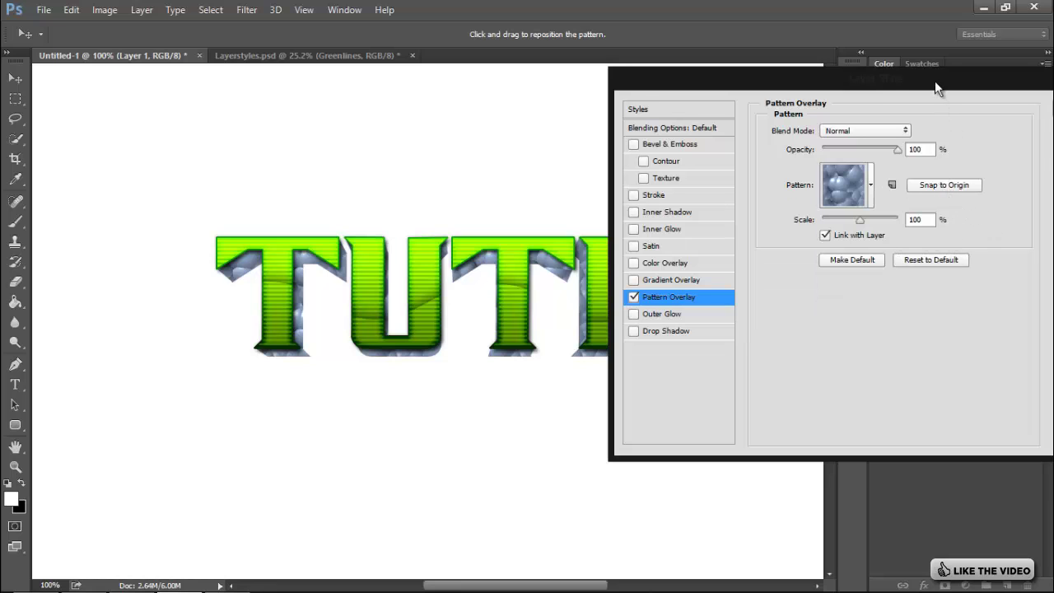
left_click_drag(934, 81, 681, 96)
left_click(842, 145)
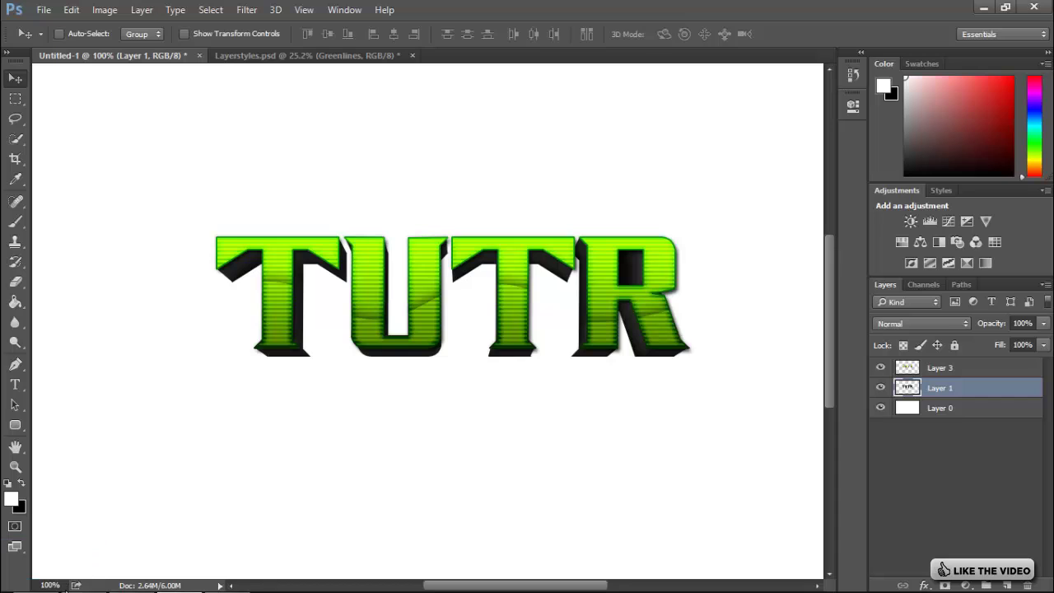
- Switch to File Explorer and open the Textures folder inside Graphics > Folders
left_click(228, 581)
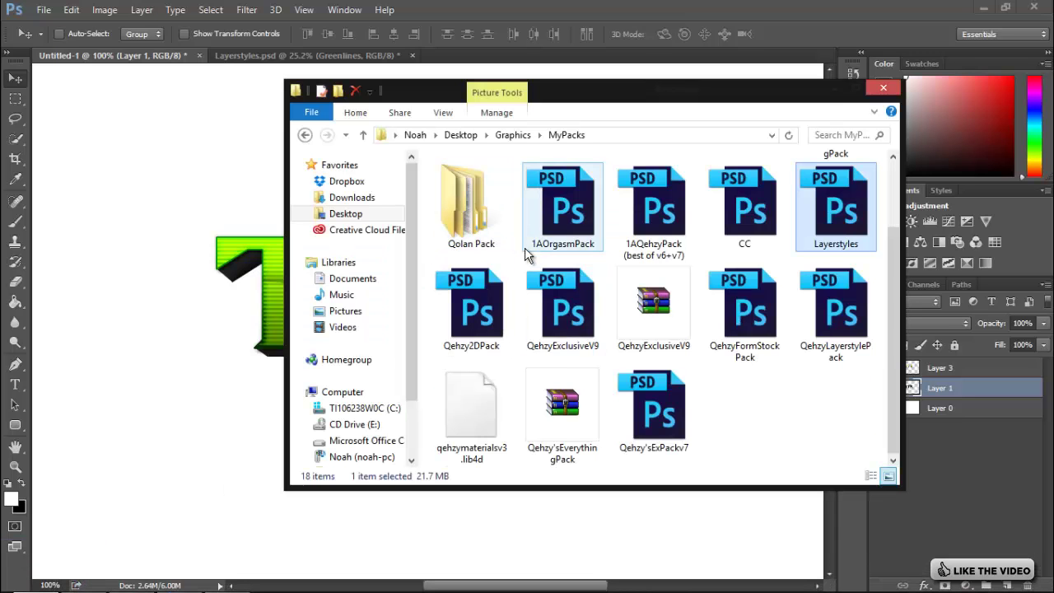
scroll(527, 255, "up", 2)
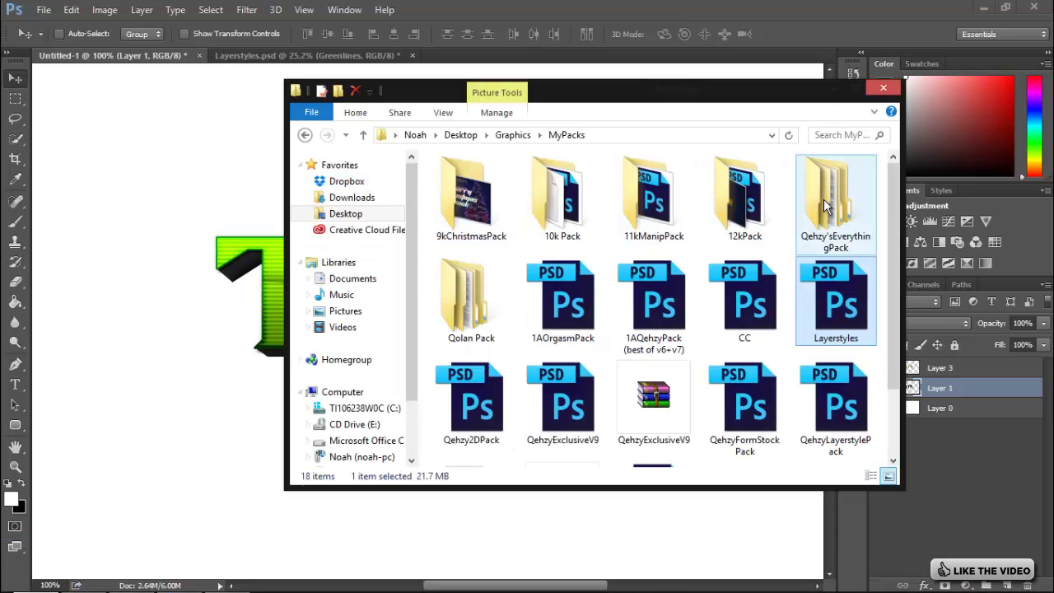
left_click(304, 135)
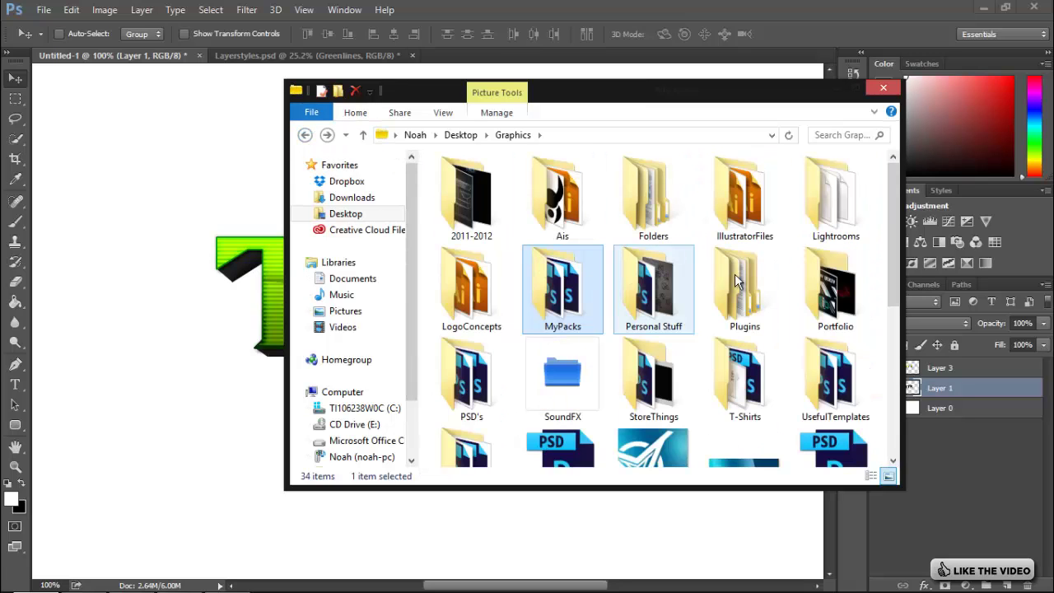
scroll(733, 279, "down", 2)
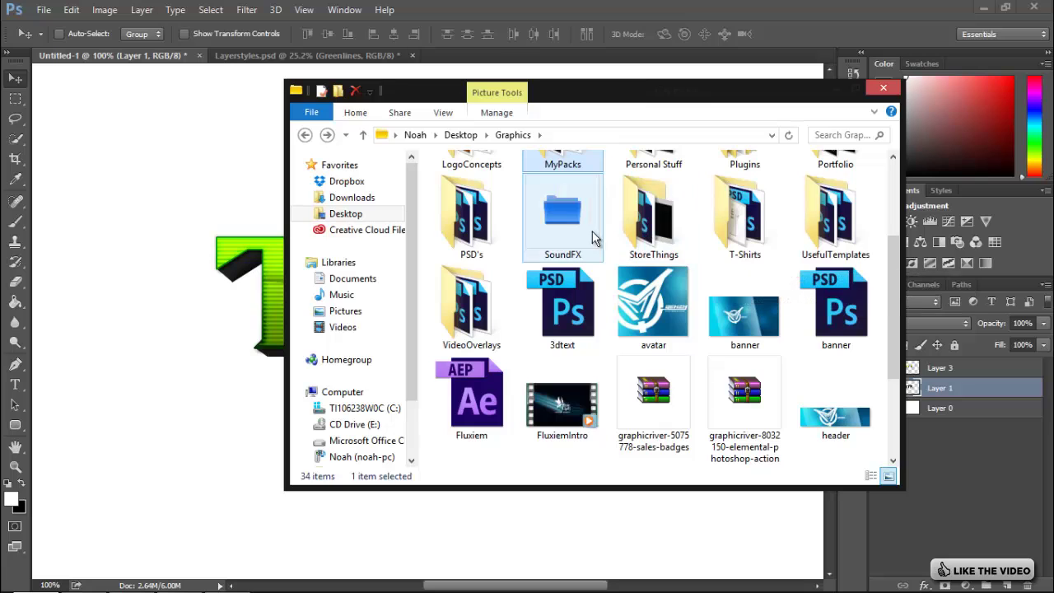
scroll(508, 267, "up", 2)
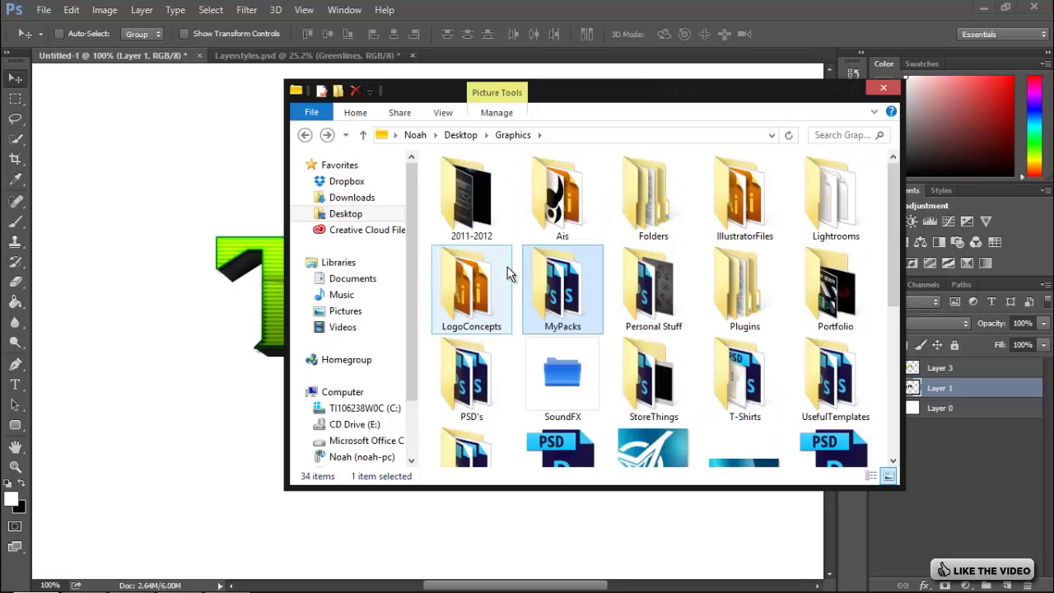
double_click(657, 214)
double_click(745, 210)
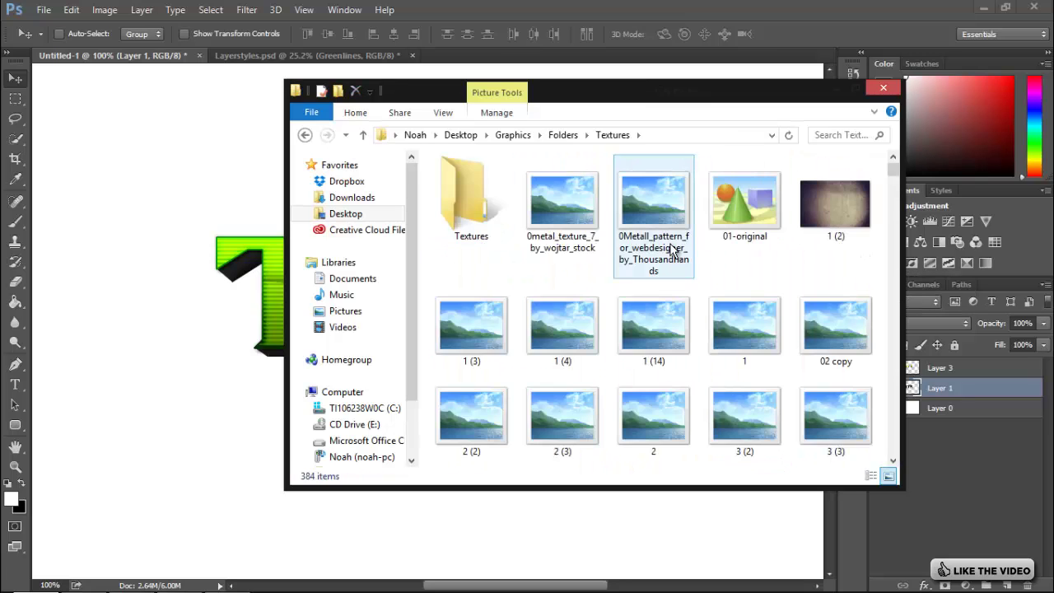
- Find the grey concrete texture image 28, place it directly above Layer 1, and clip it to that layer
scroll(669, 247, "down", 2)
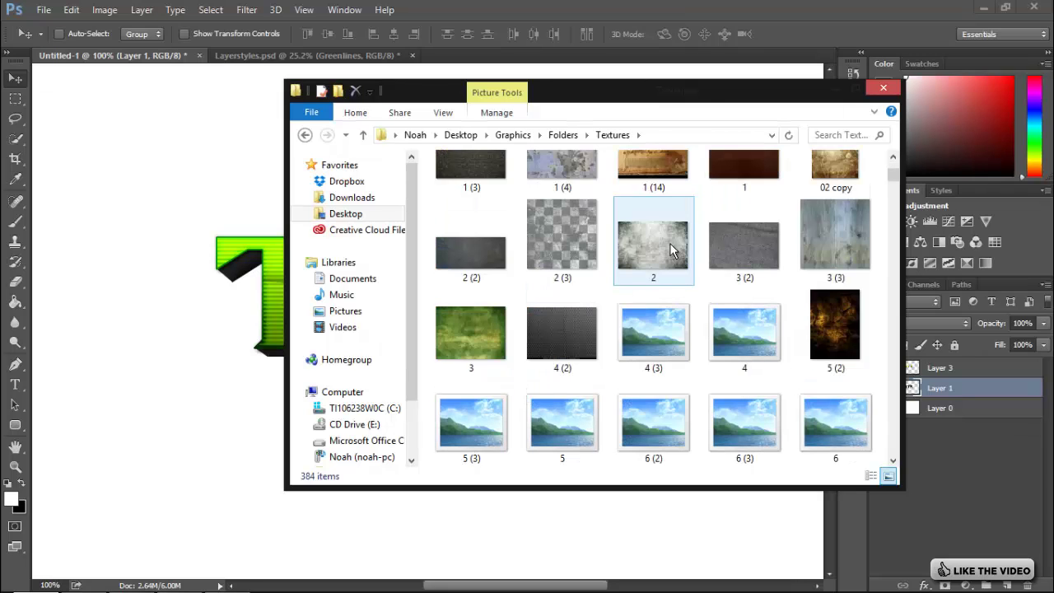
scroll(670, 243, "down", 4)
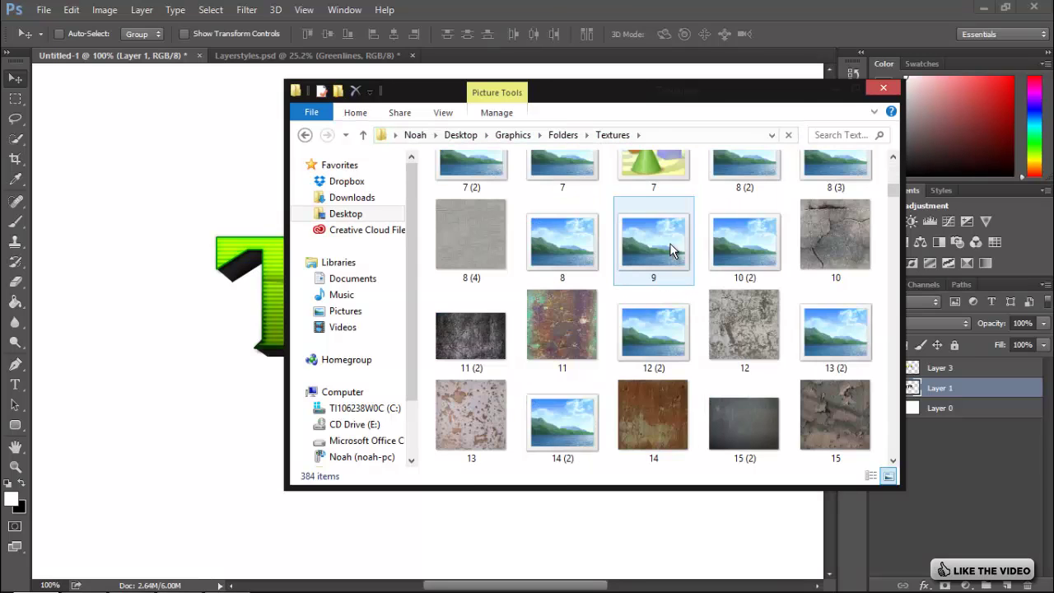
scroll(670, 247, "down", 5)
scroll(659, 247, "down", 10)
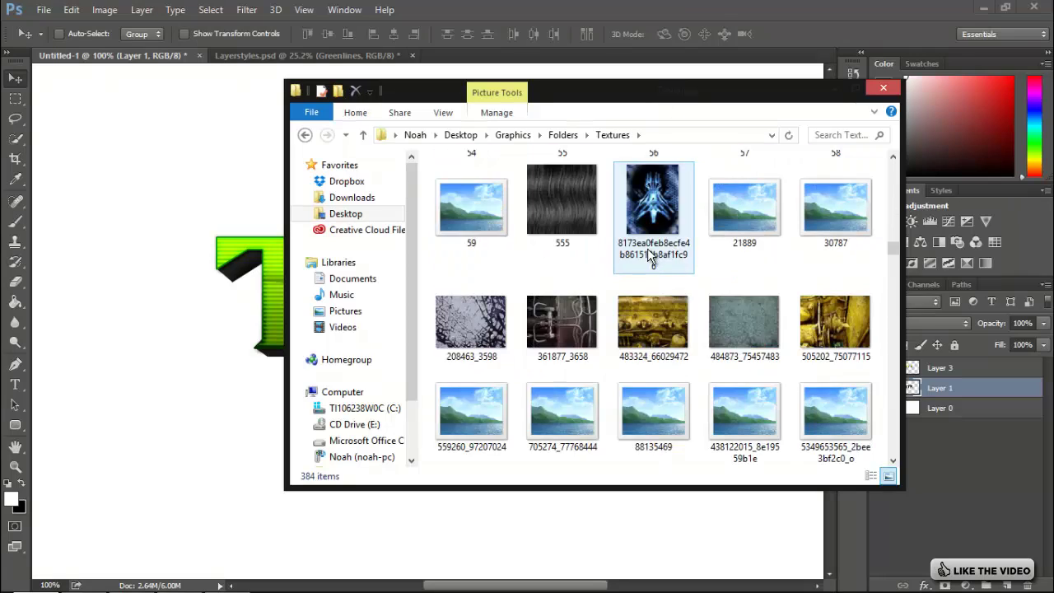
scroll(625, 280, "up", 14)
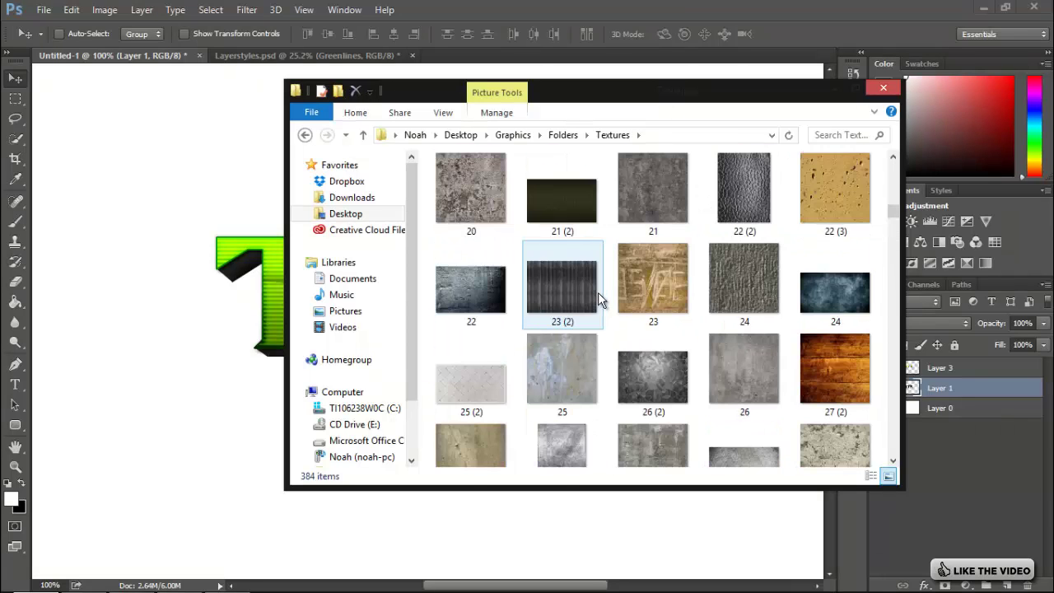
scroll(659, 280, "down", 2)
scroll(669, 277, "up", 8)
scroll(668, 276, "down", 3)
scroll(668, 278, "down", 3)
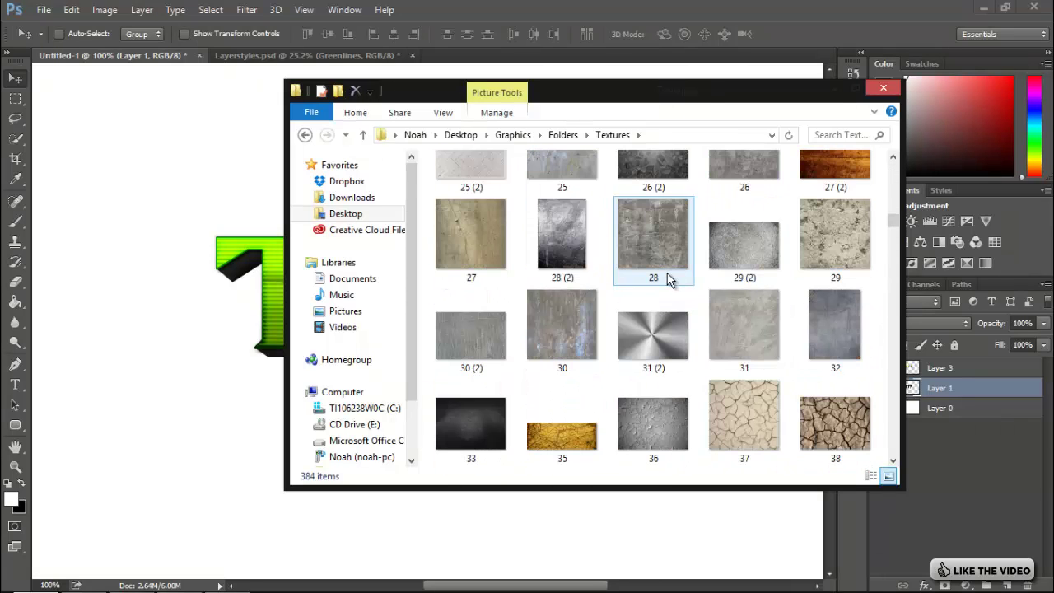
left_click_drag(667, 280, 401, 332)
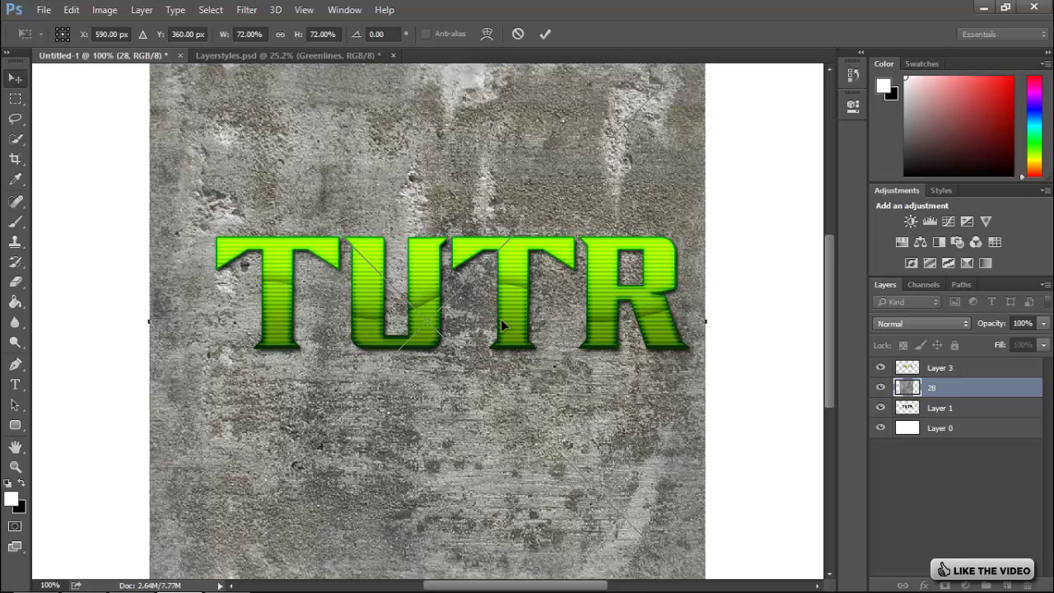
key("Return")
right_click(945, 388)
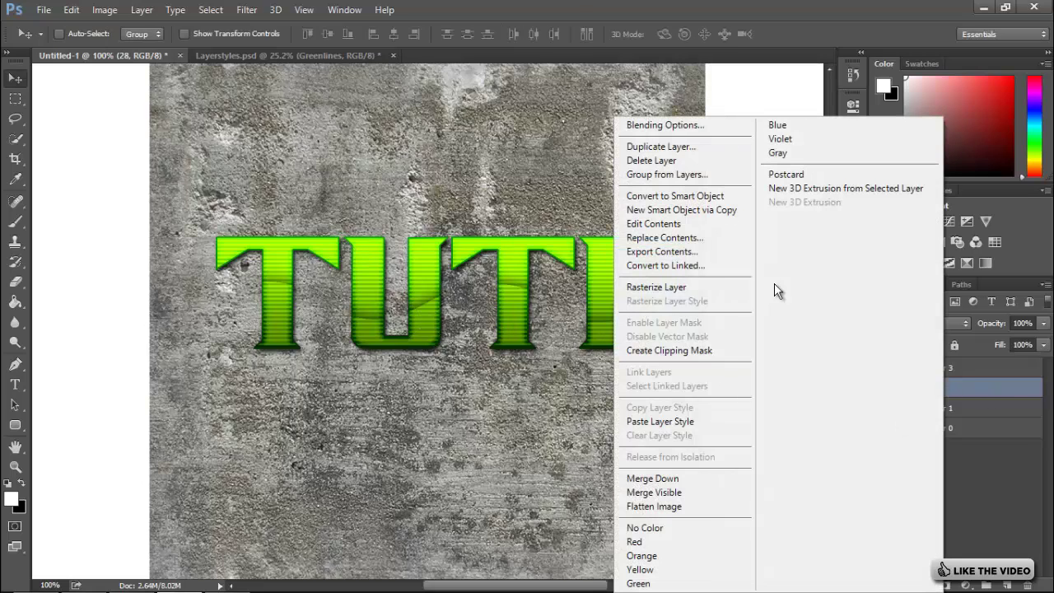
left_click(706, 351)
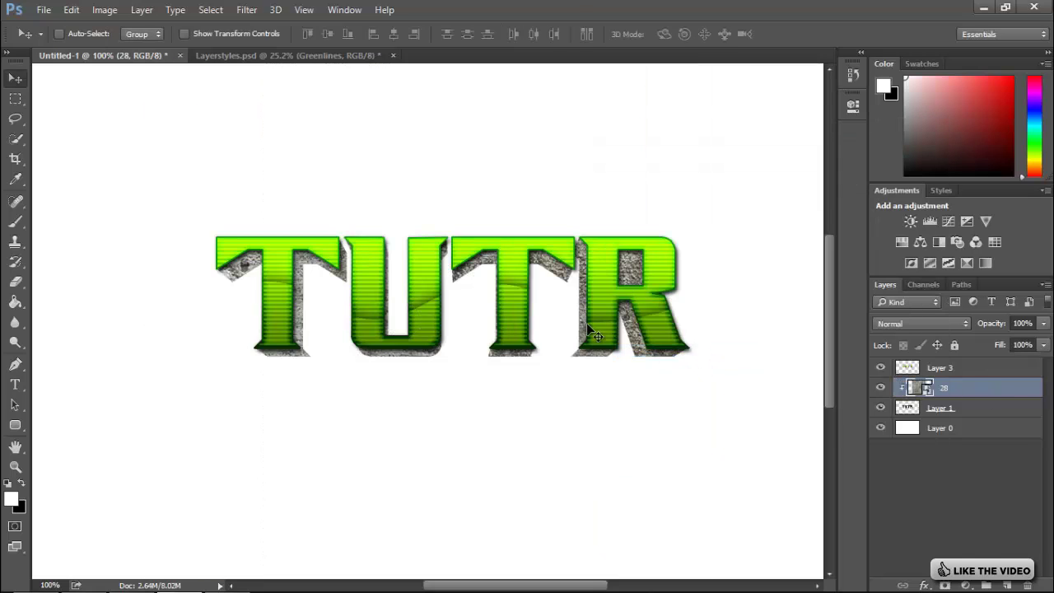
- Transform the clipped texture, shrinking its width and height so it fits closely around the TUTR lettering
key("ctrl+t")
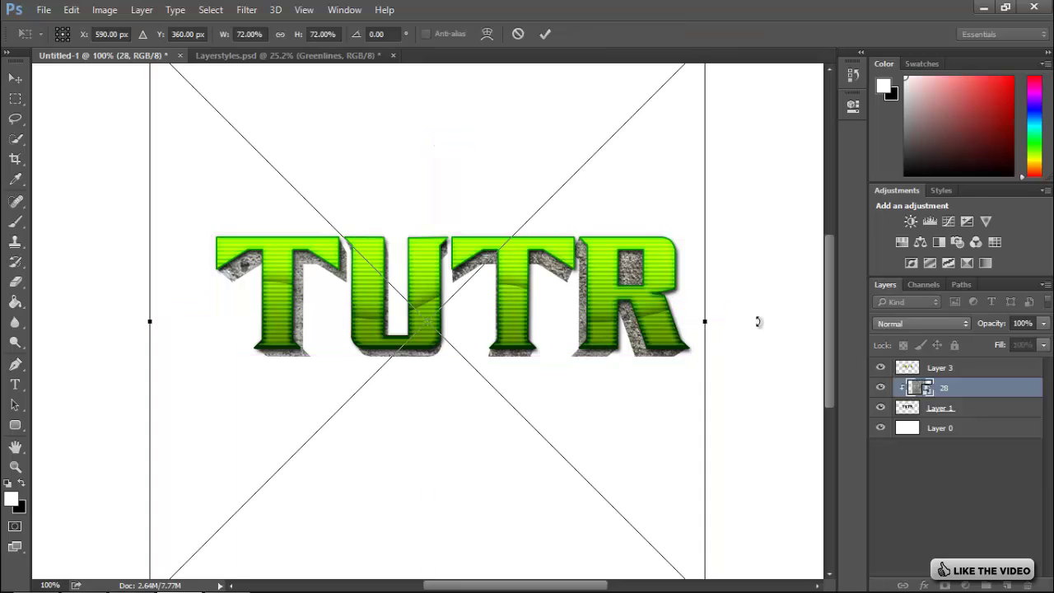
key("ctrl+minus")
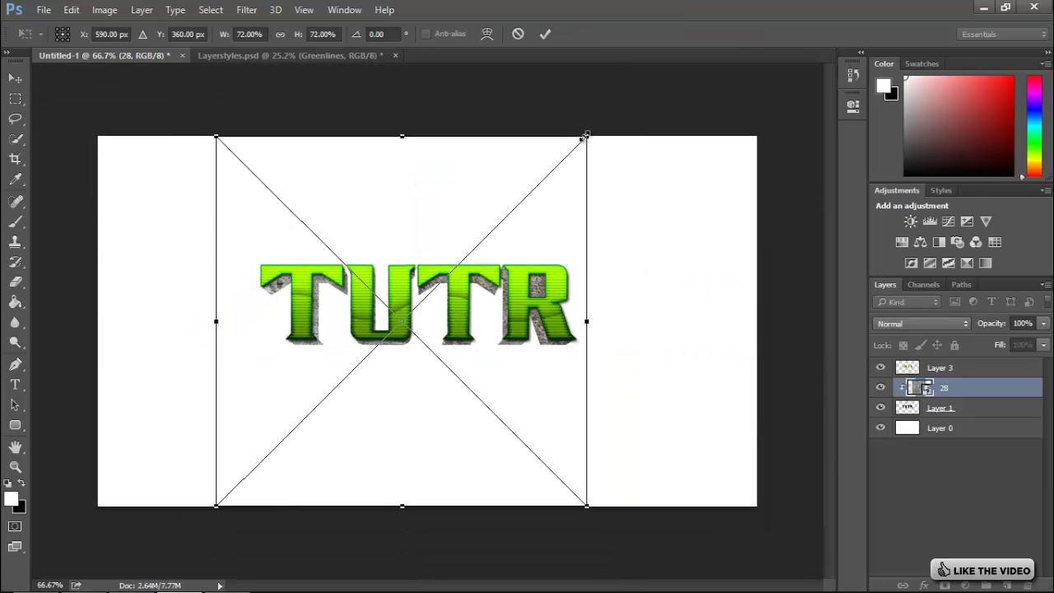
left_click_drag(586, 134, 565, 167)
left_click_drag(506, 247, 512, 247)
left_click_drag(400, 168, 411, 250)
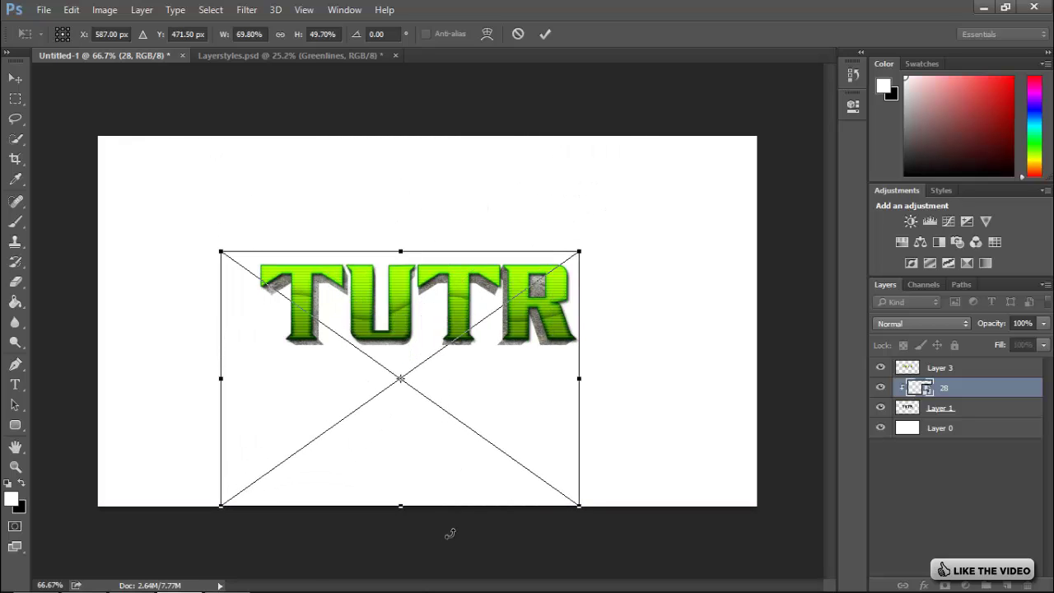
left_click_drag(403, 505, 414, 381)
key("Return")
- Rasterize the texture layer 28 and set its blend mode to Overlay
right_click(974, 387)
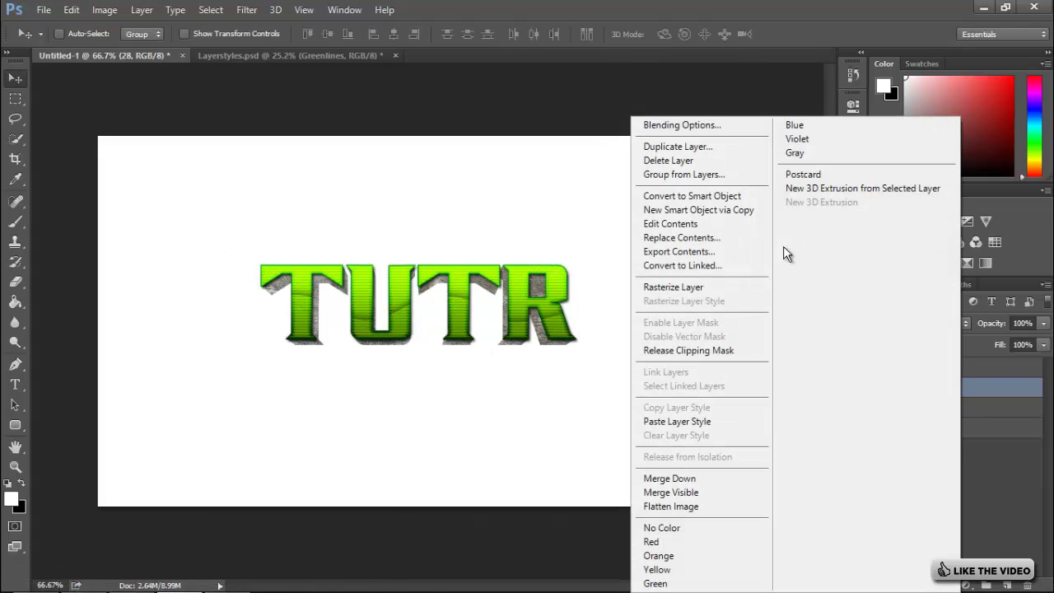
left_click(708, 288)
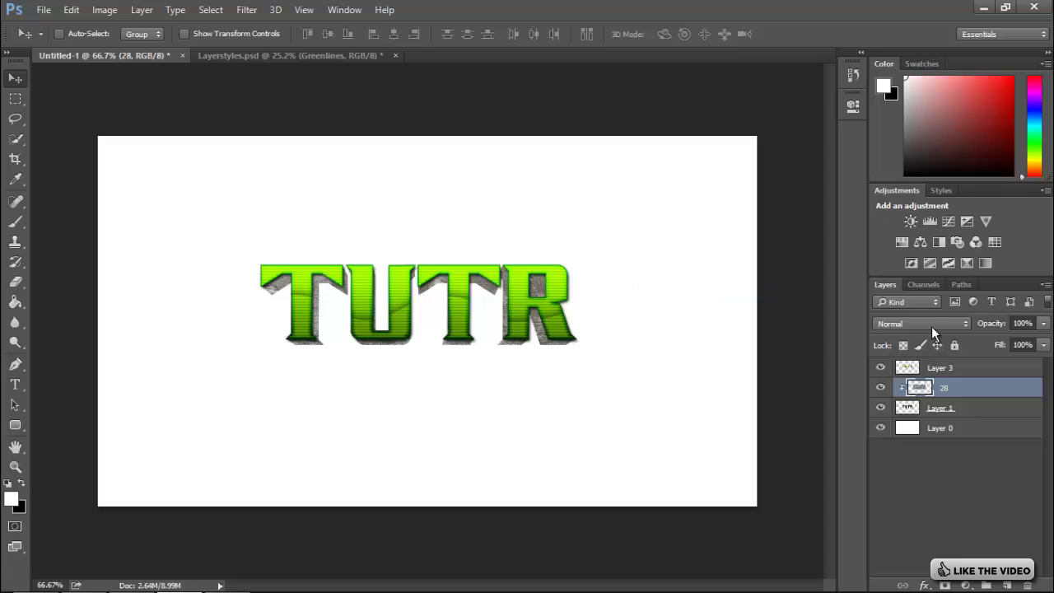
left_click(931, 324)
left_click(893, 174)
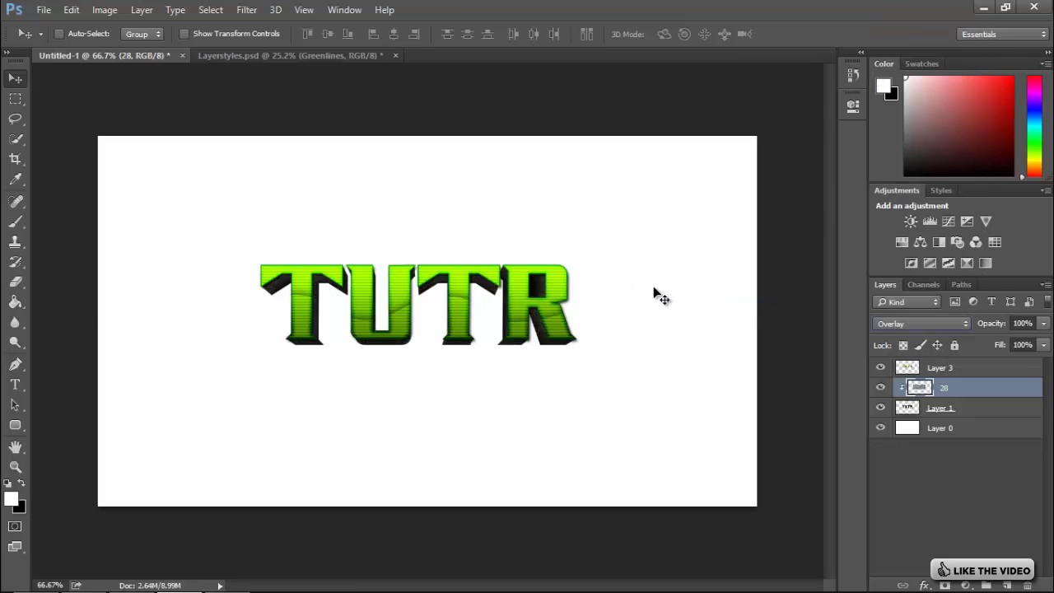
- Inspect the textured sides up close and lower the opacity of layer 28
key("ctrl+plus")
key("ctrl+plus")
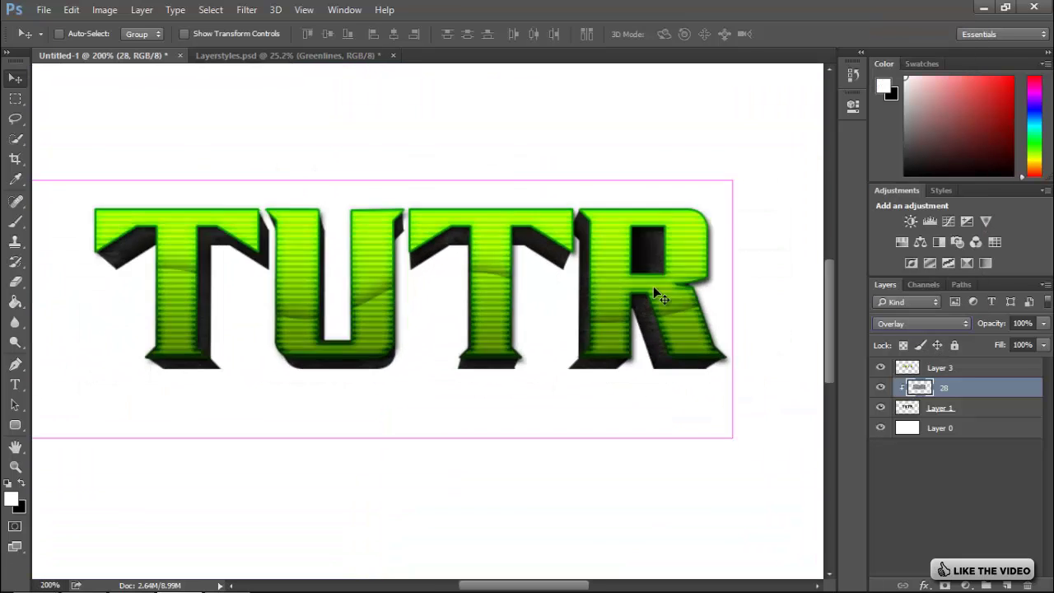
key("ctrl+minus")
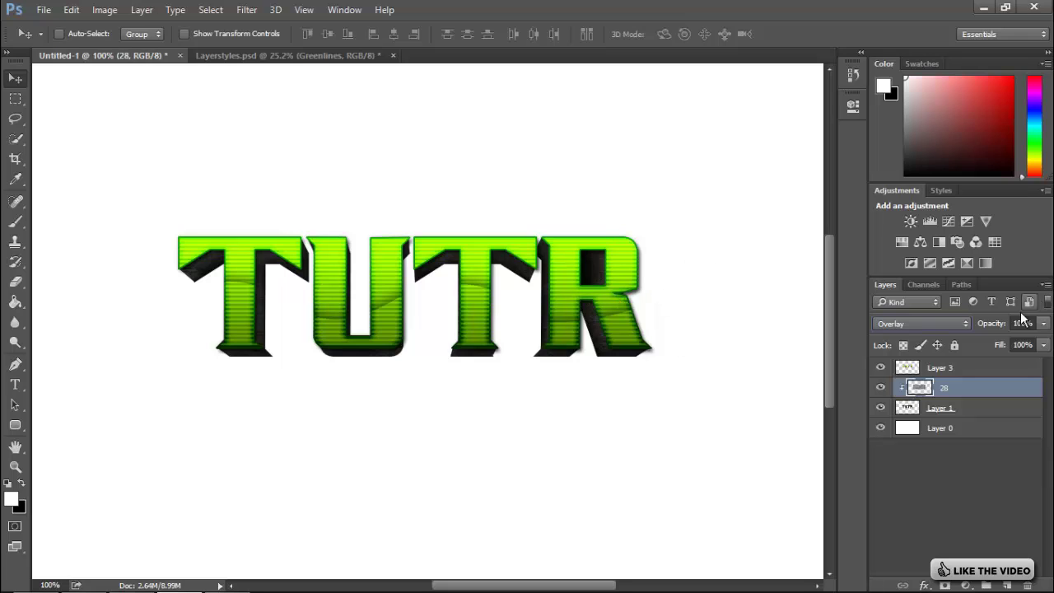
left_click_drag(989, 324, 944, 328)
- Merge Layer 3, layer 28 and Layer 1, and check the result without the white background
left_click(970, 374)
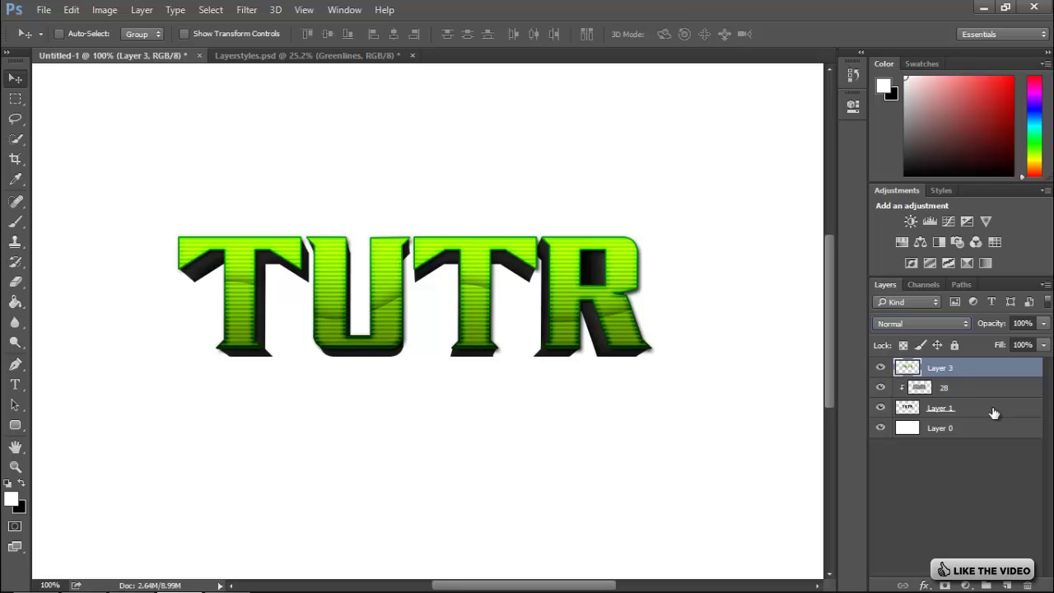
left_click(994, 410, "shift")
right_click(995, 412)
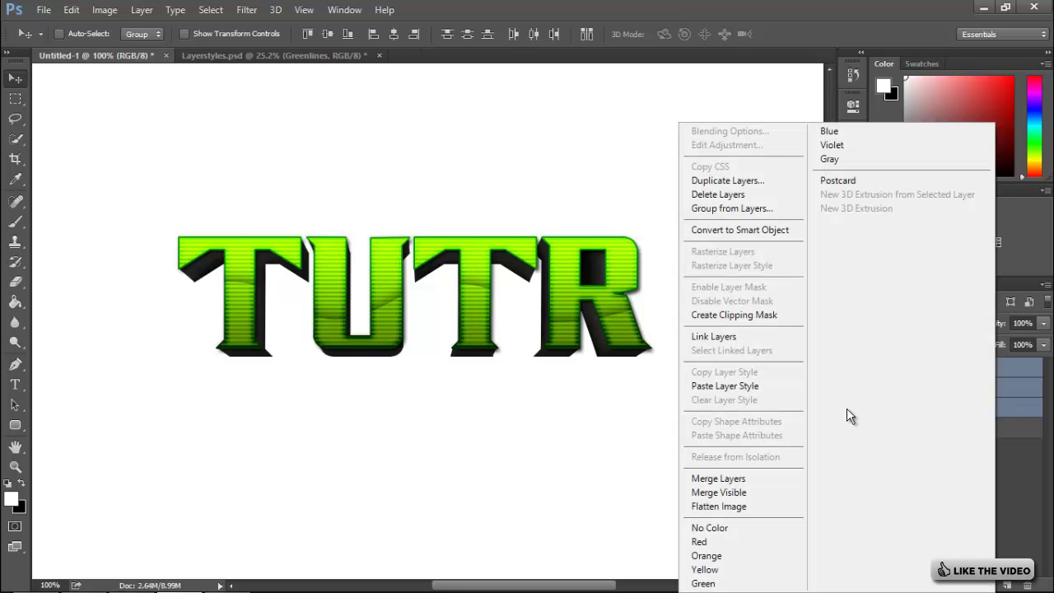
left_click(718, 478)
left_click(881, 388)
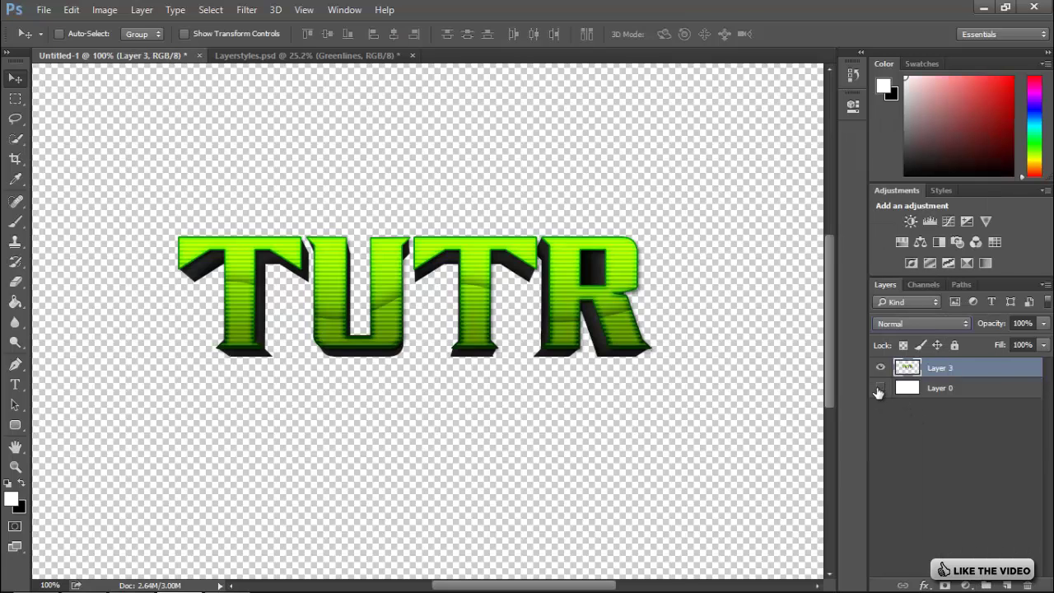
left_click(880, 387)
- Add a drop shadow to the merged lettering with distance 0 px, size 16 px and opacity 46%
double_click(989, 370)
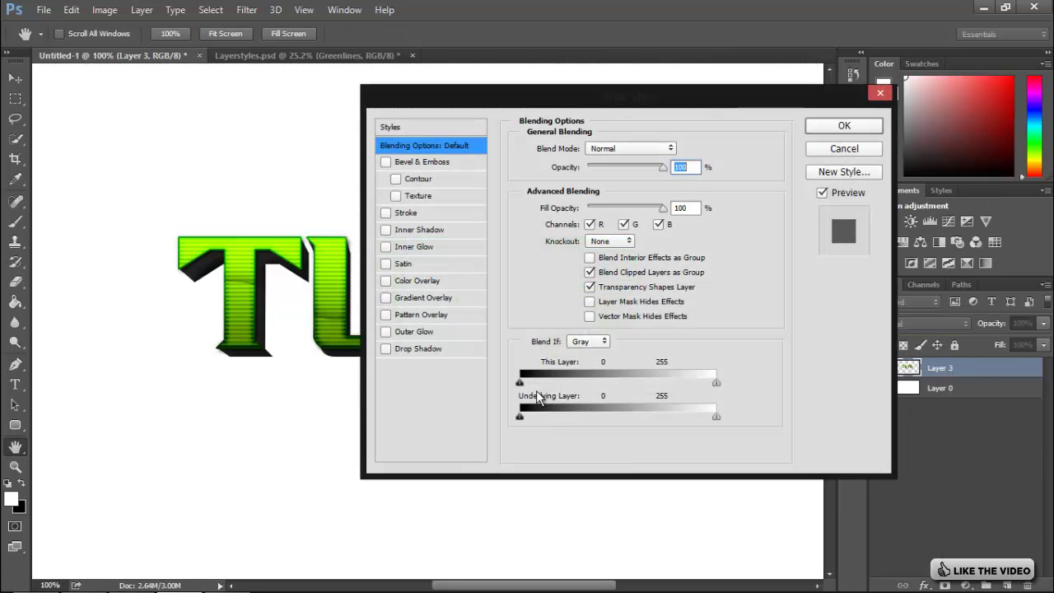
left_click(405, 348)
left_click_drag(560, 103, 674, 114)
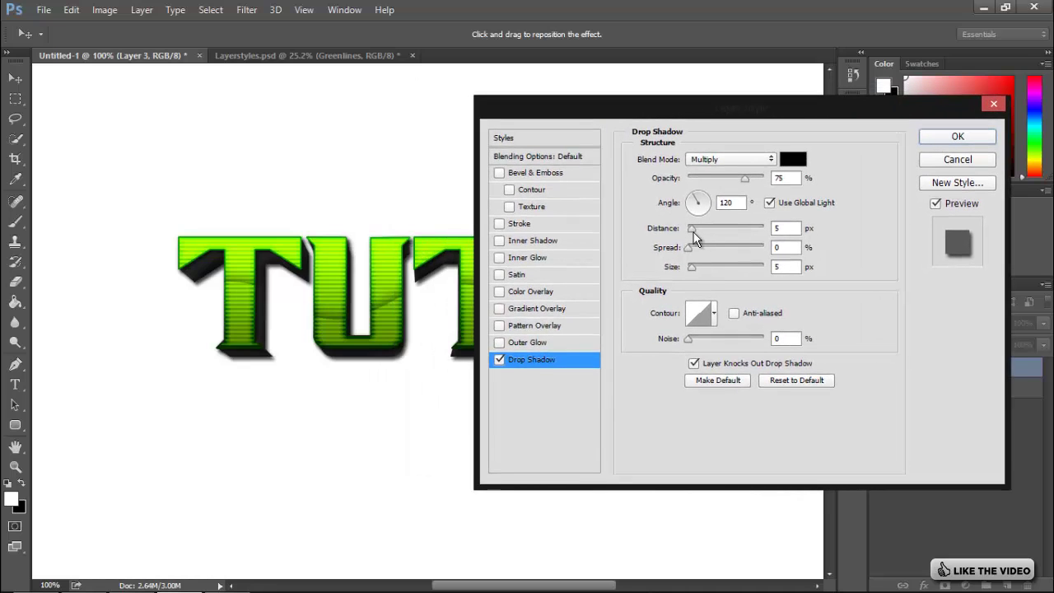
left_click_drag(688, 230, 635, 241)
left_click_drag(691, 268, 698, 272)
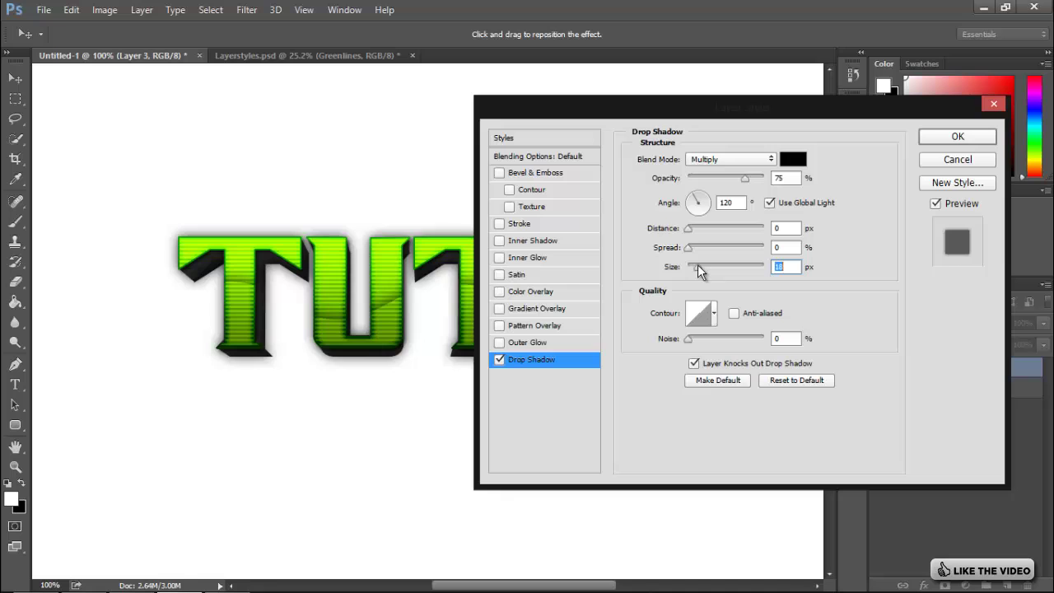
left_click(722, 178)
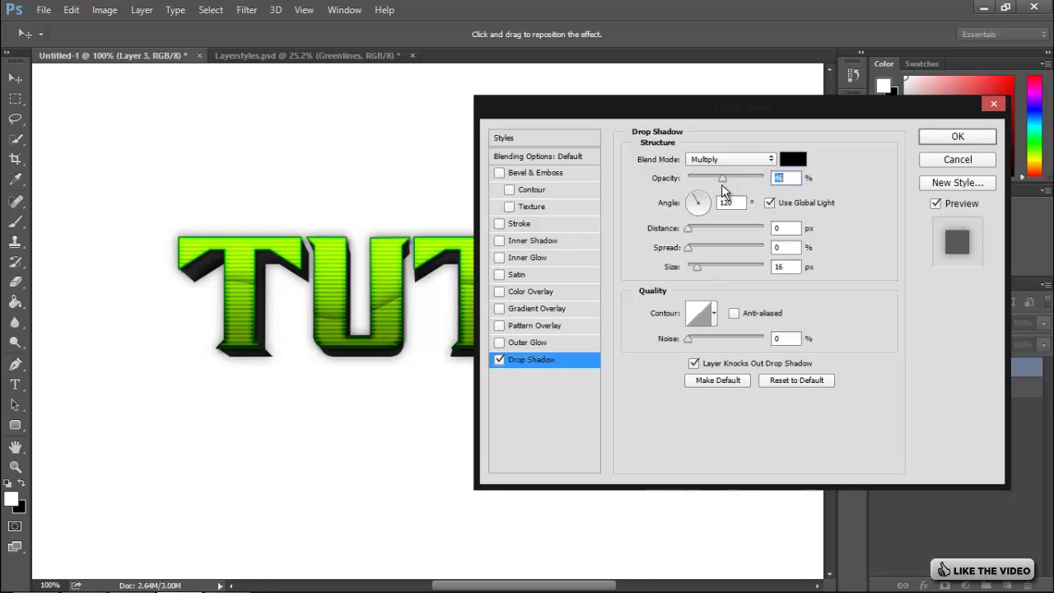
left_click(958, 136)
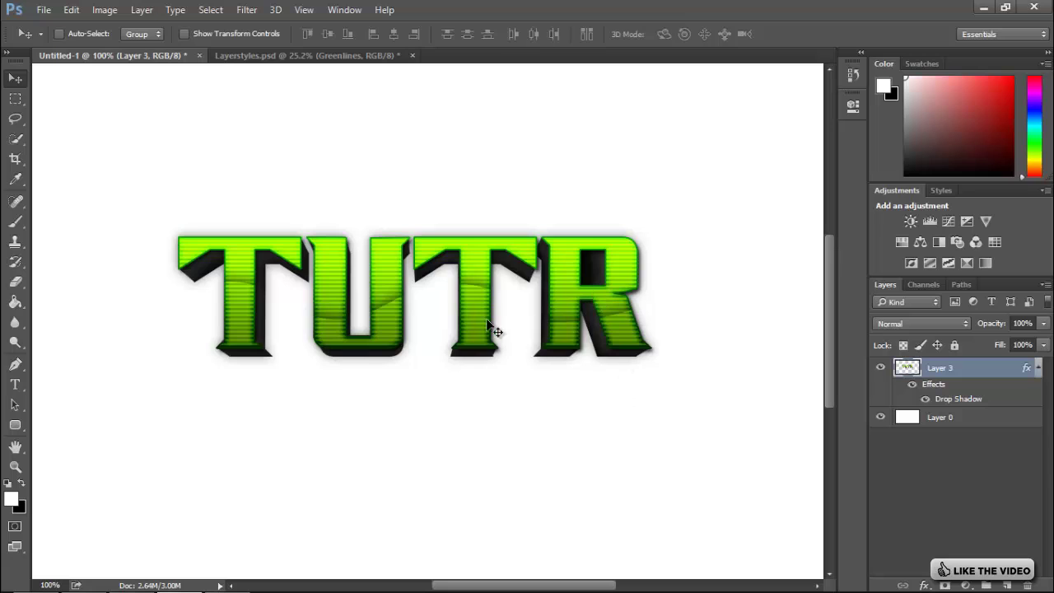
- Move the TUTR lettering down and right on the canvas, and shift its hue from green to cyan blue
left_click_drag(440, 267, 543, 335)
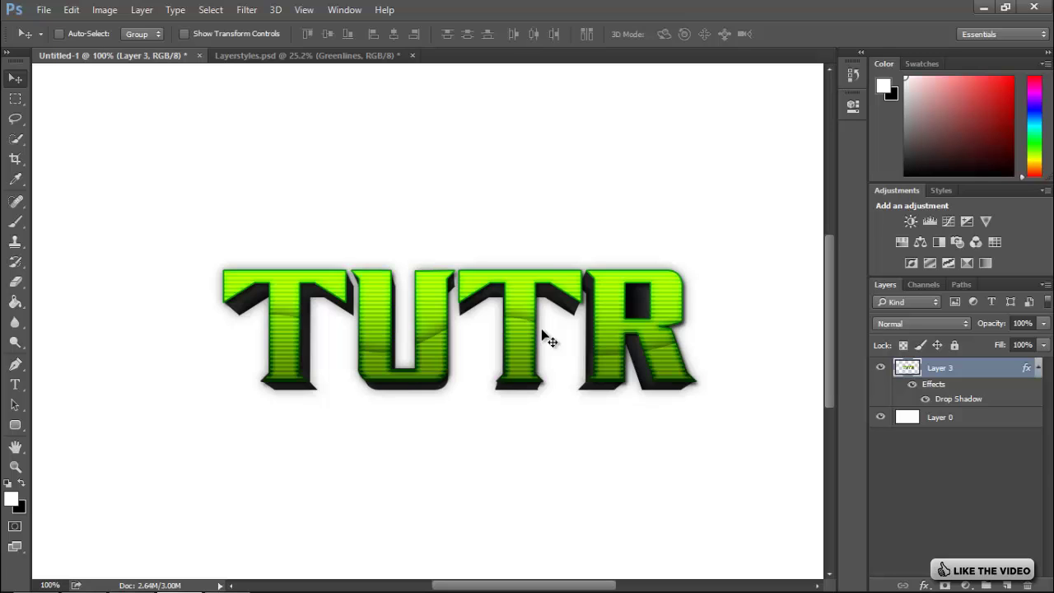
key("ctrl")
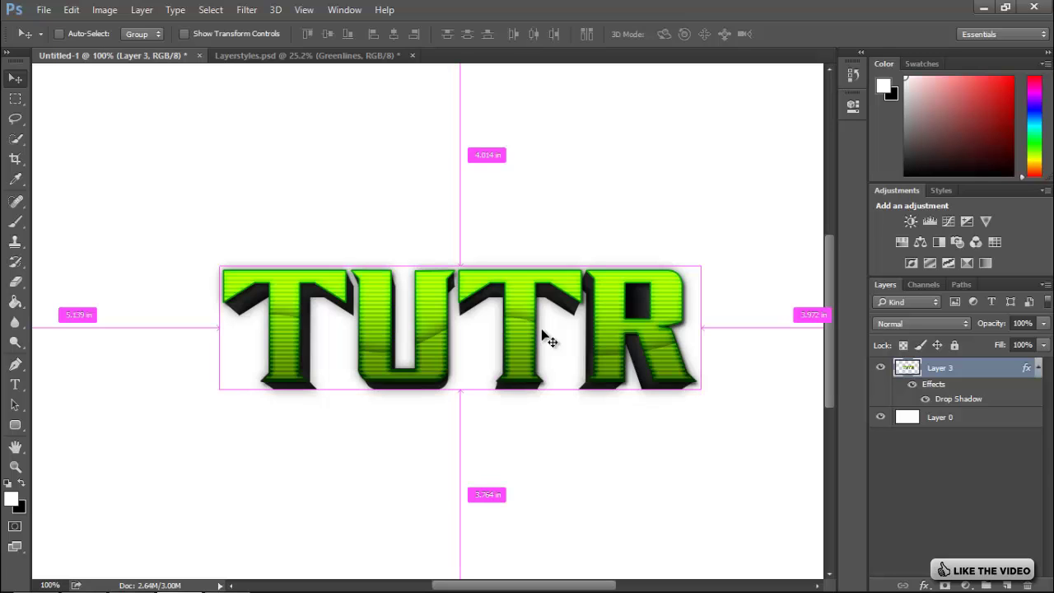
key("ctrl+u")
left_click_drag(517, 100, 797, 117)
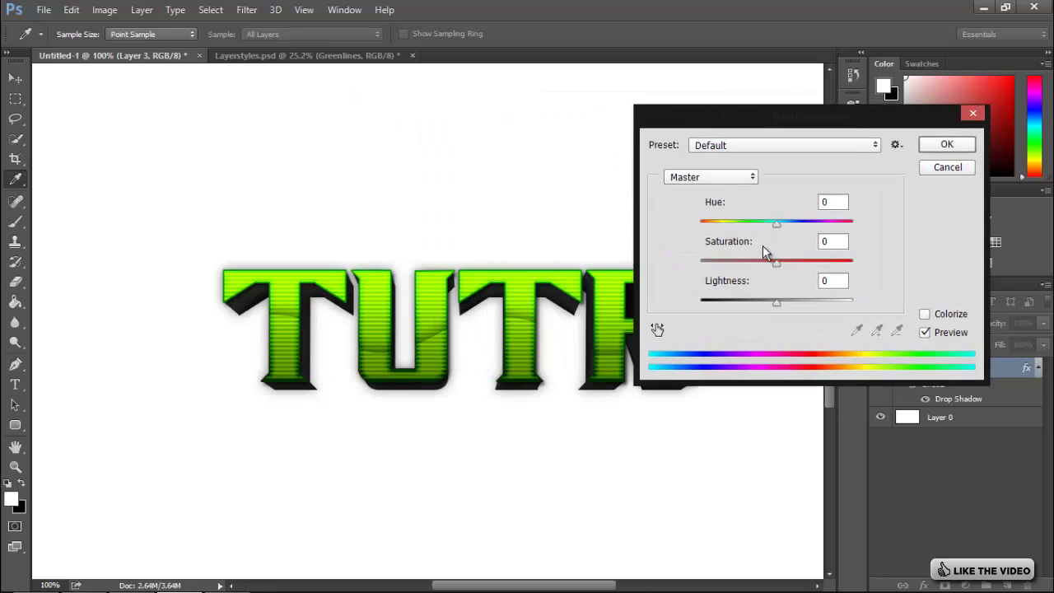
left_click_drag(777, 222, 833, 228)
left_click(935, 148)
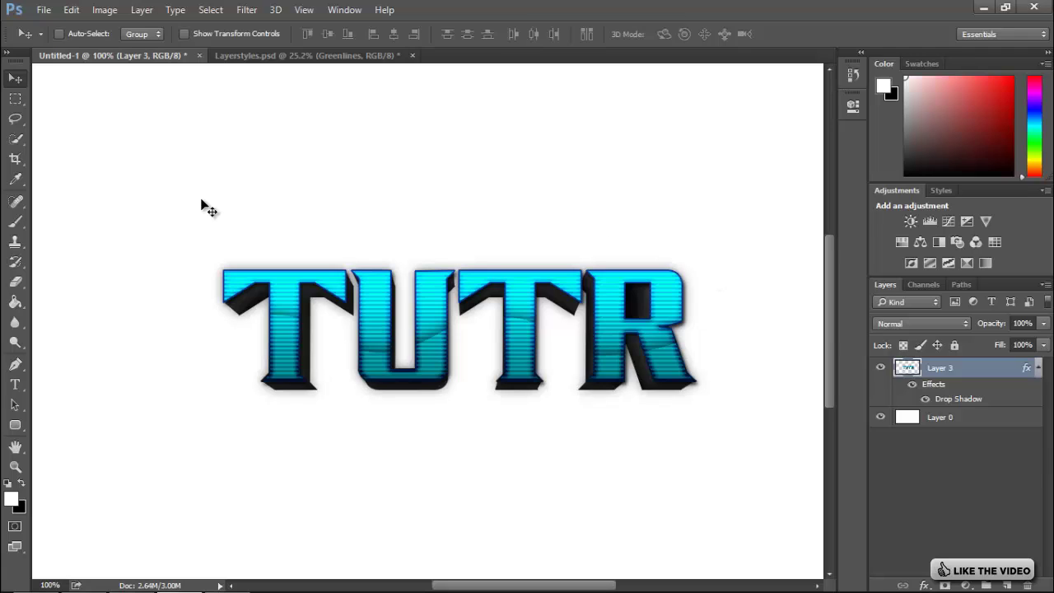
mouse_move(288, 589)
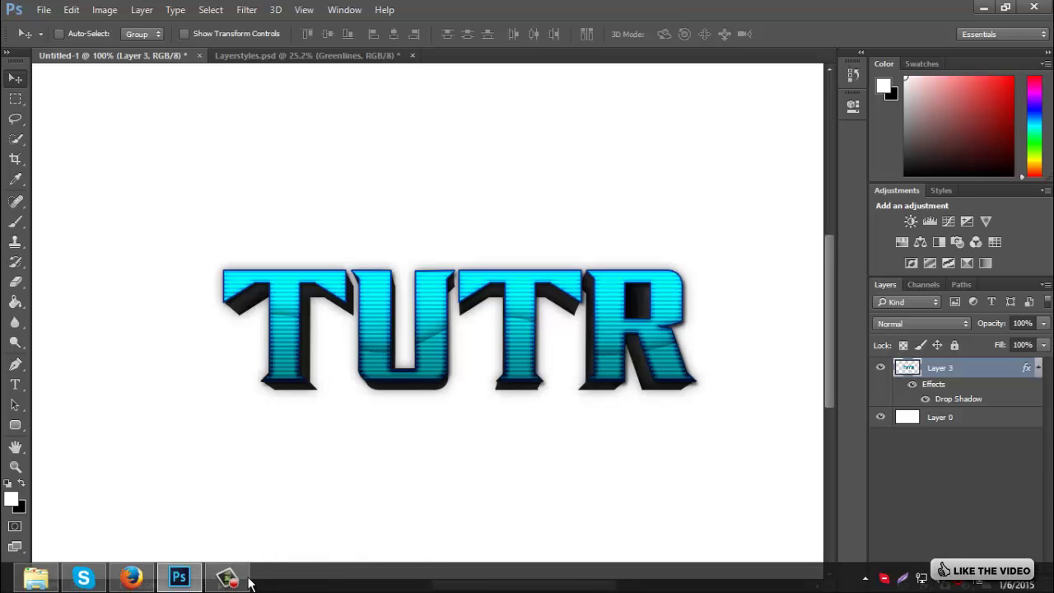